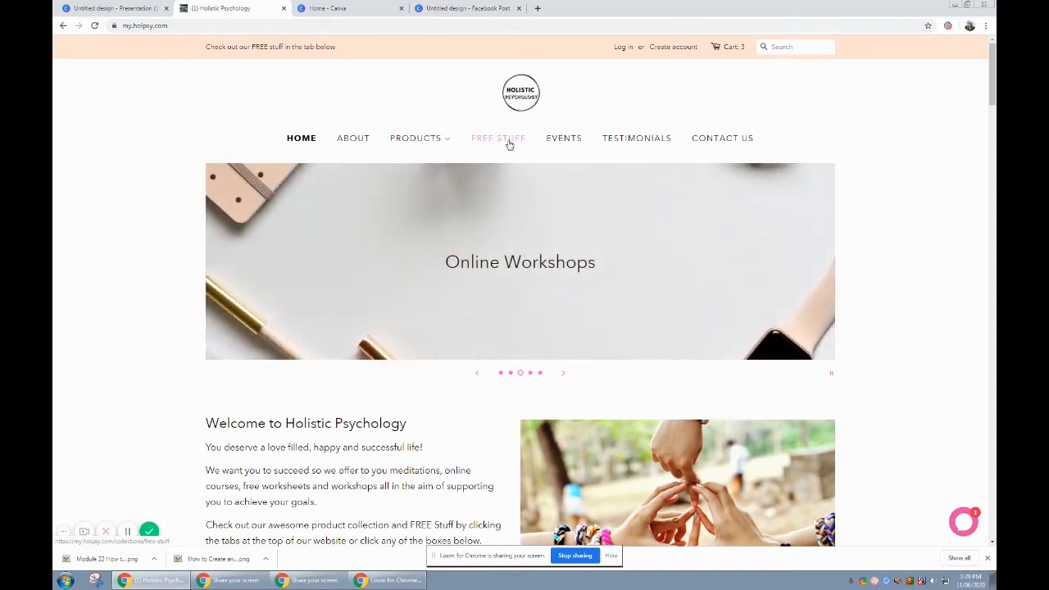
# Open the Free Stuff page of the Holistic Psychology website and browse the free products
pyautogui.click(500, 140)
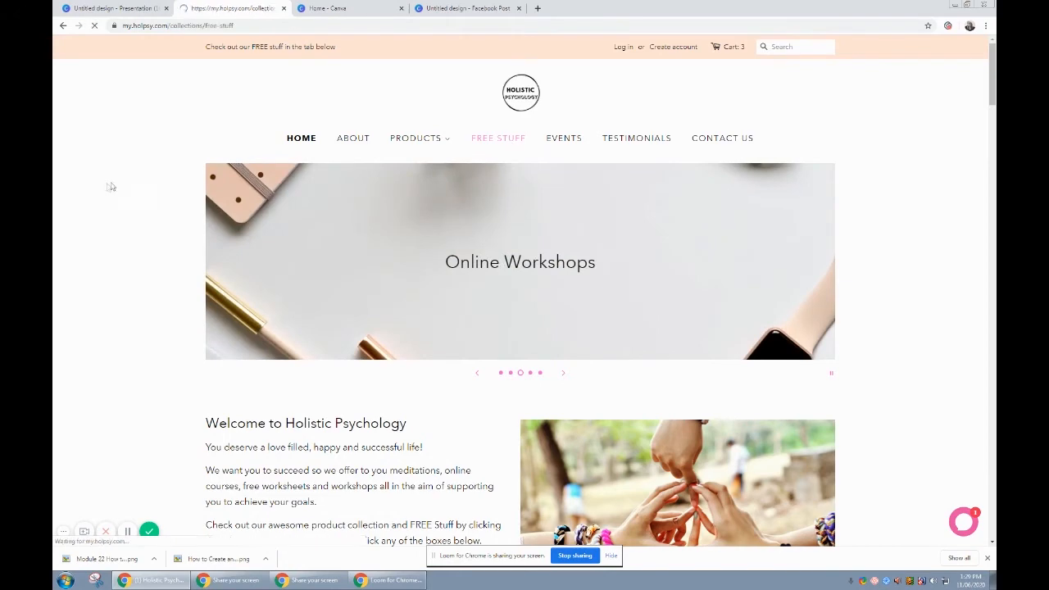
pyautogui.scroll(-5, 113, 186)
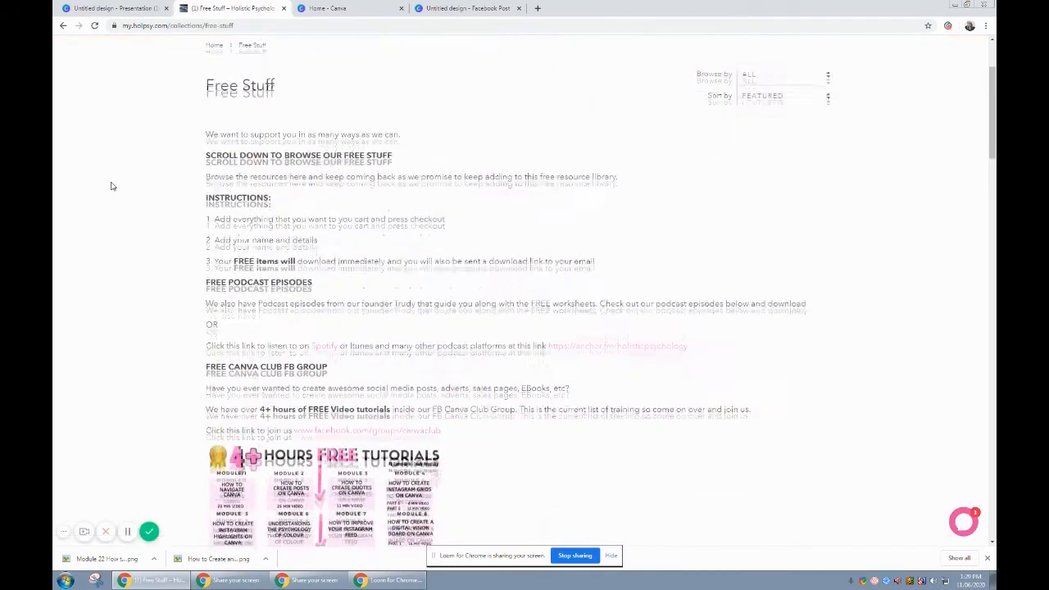
pyautogui.scroll(-5, 113, 189)
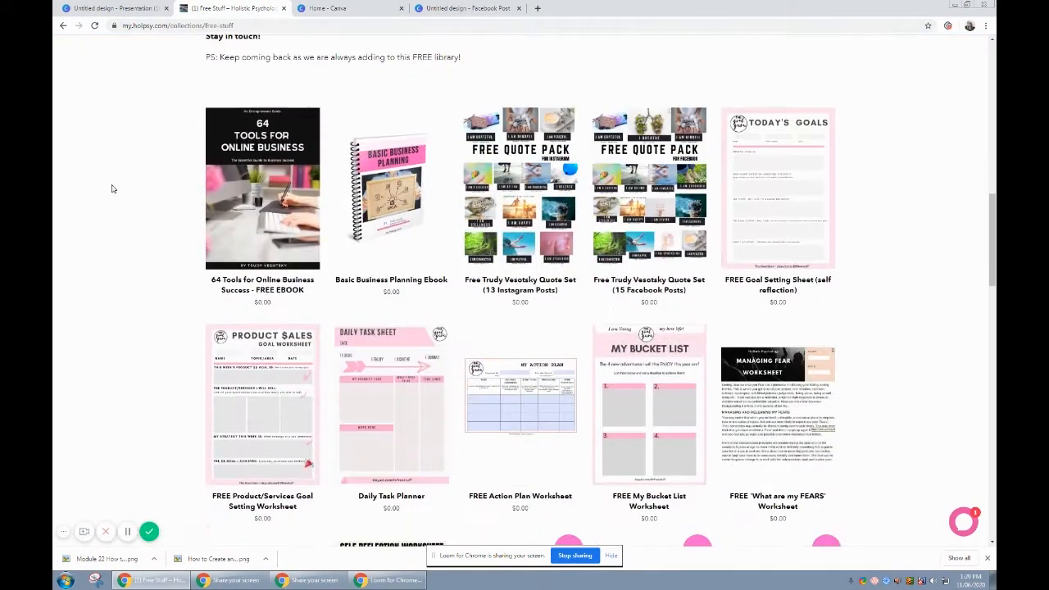
pyautogui.scroll(-3, 134, 197)
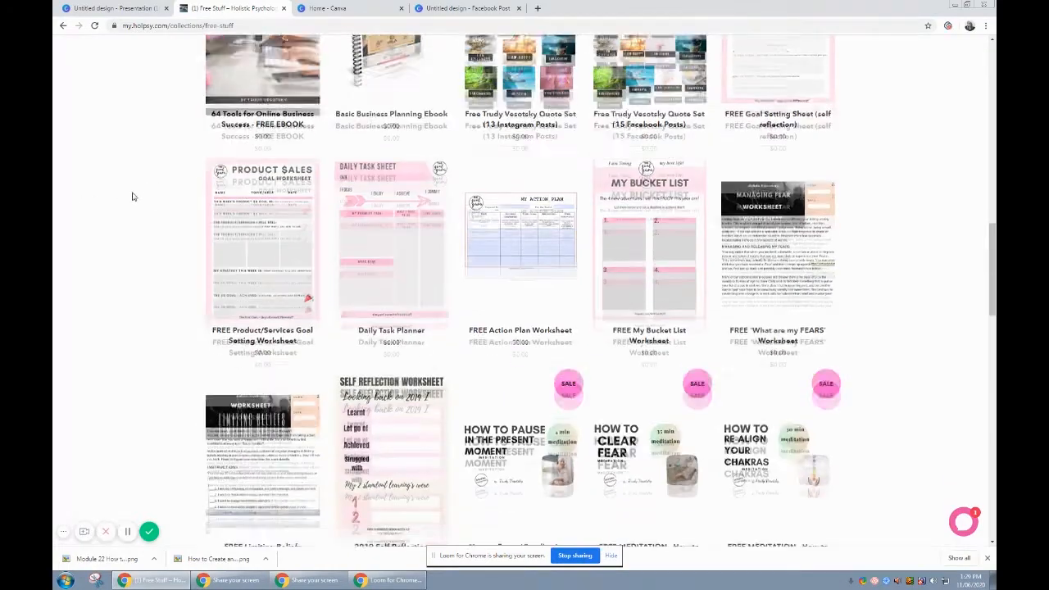
pyautogui.scroll(4, 133, 196)
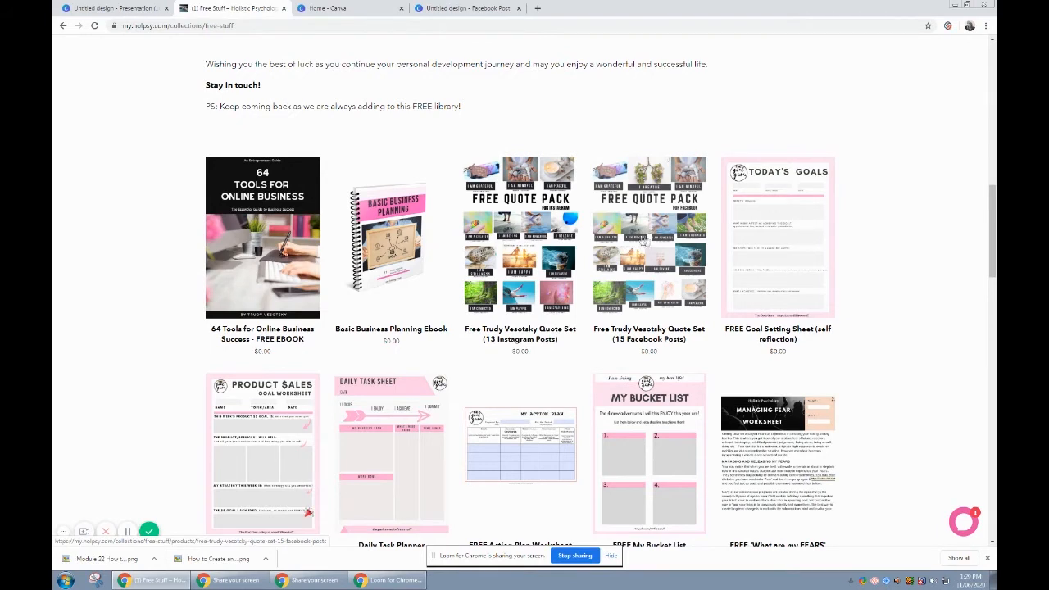
# Open the free quote set of 15 Facebook posts and examine its preview images and description
pyautogui.click(647, 242)
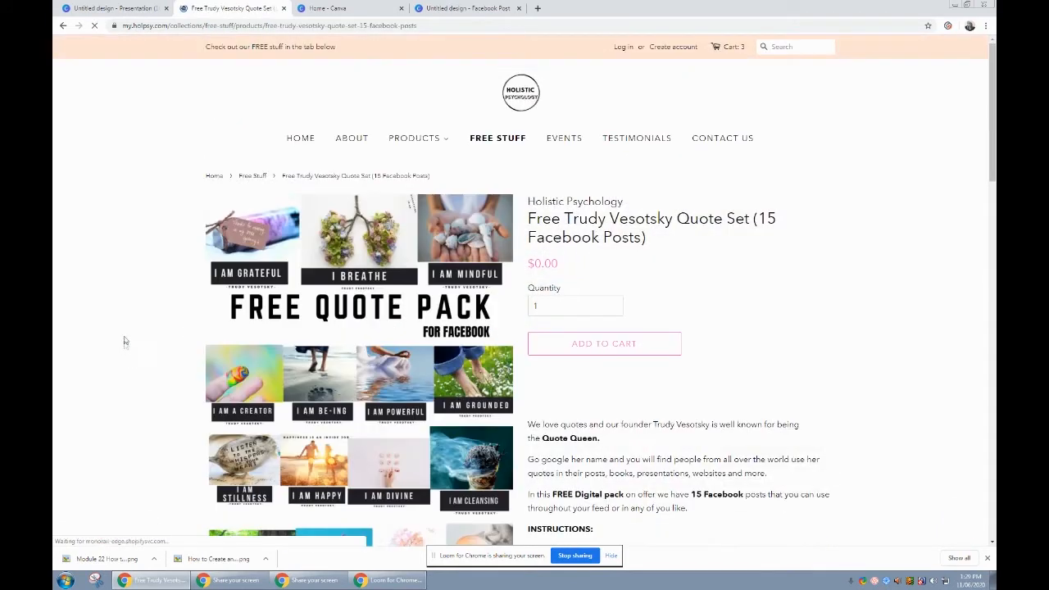
pyautogui.scroll(-2, 125, 317)
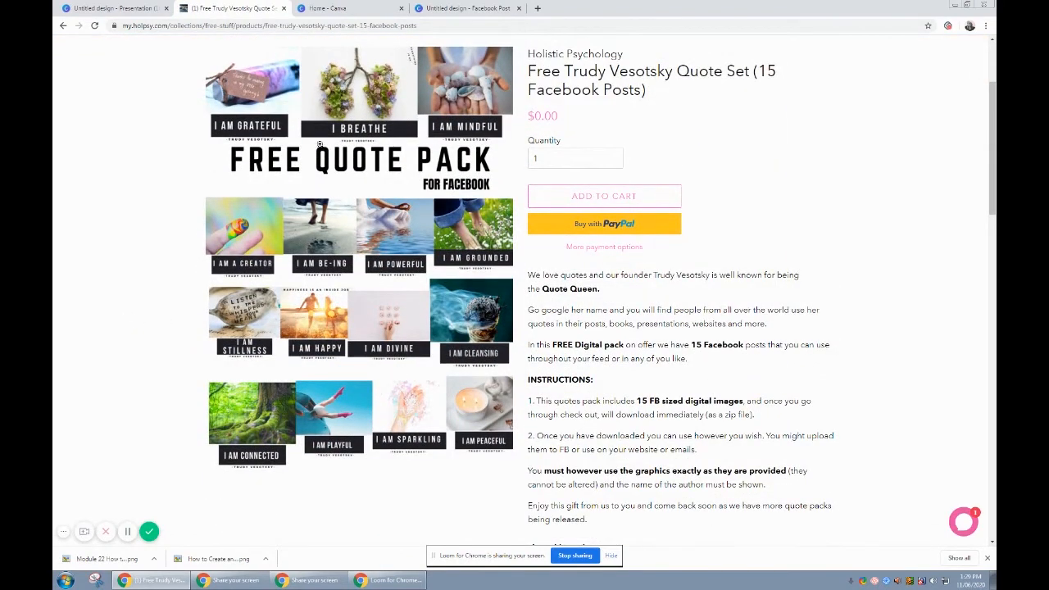
pyautogui.scroll(1, 320, 144)
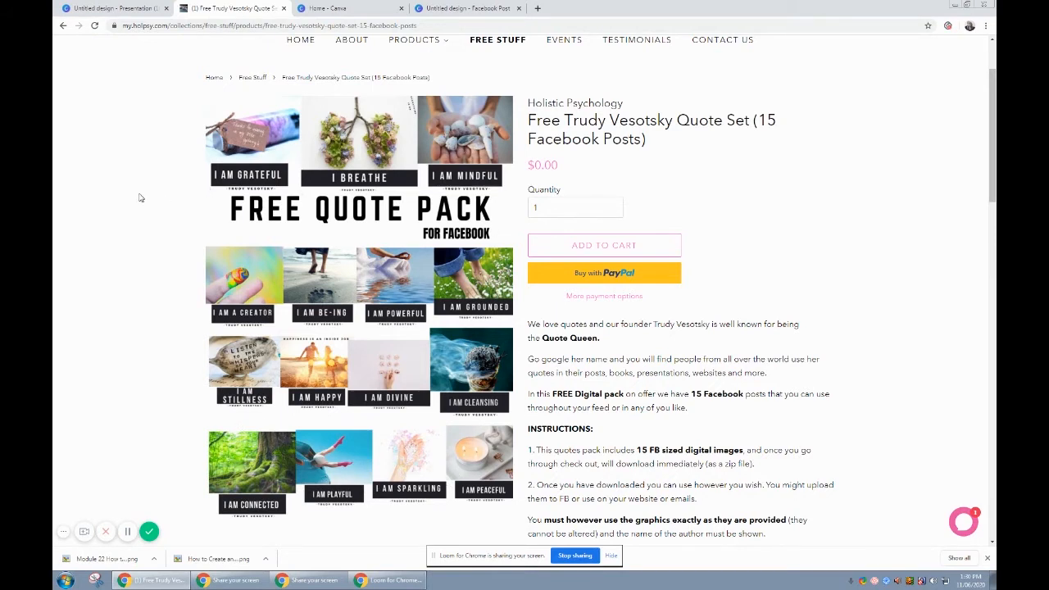
pyautogui.scroll(1, 135, 200)
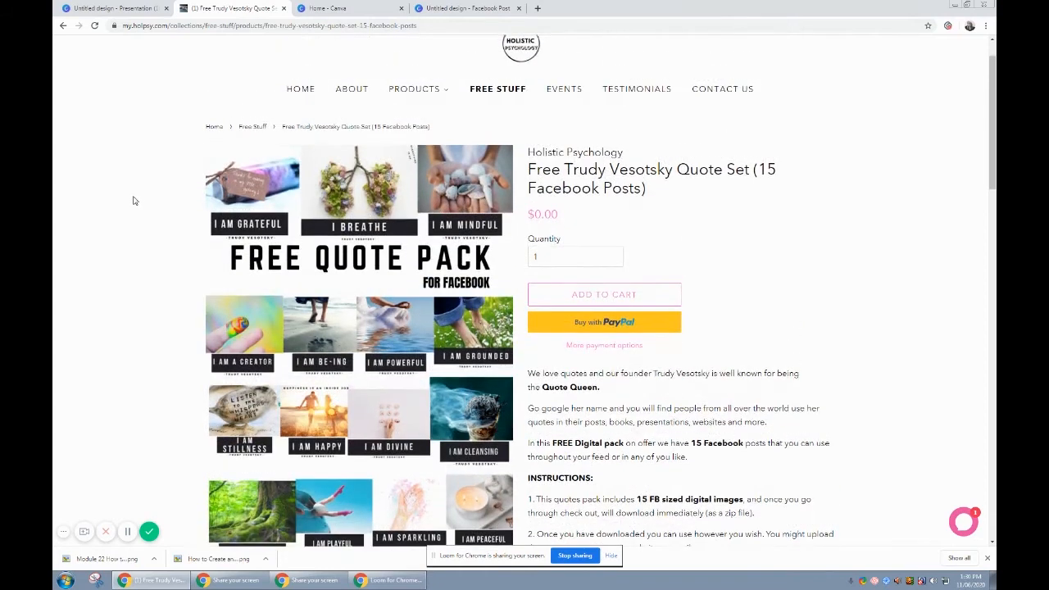
pyautogui.scroll(-1, 135, 199)
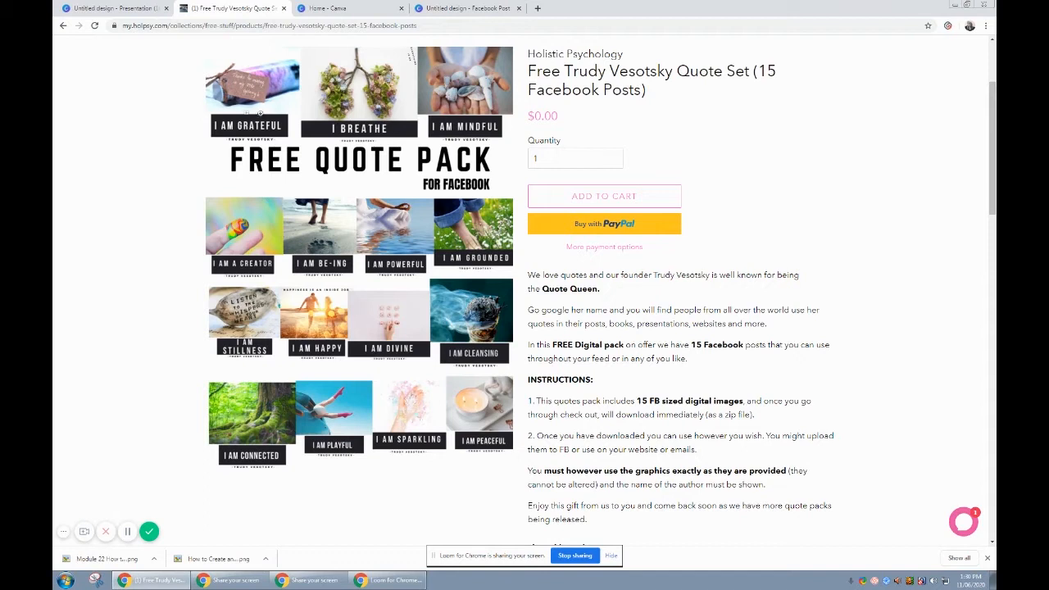
pyautogui.scroll(1, 310, 136)
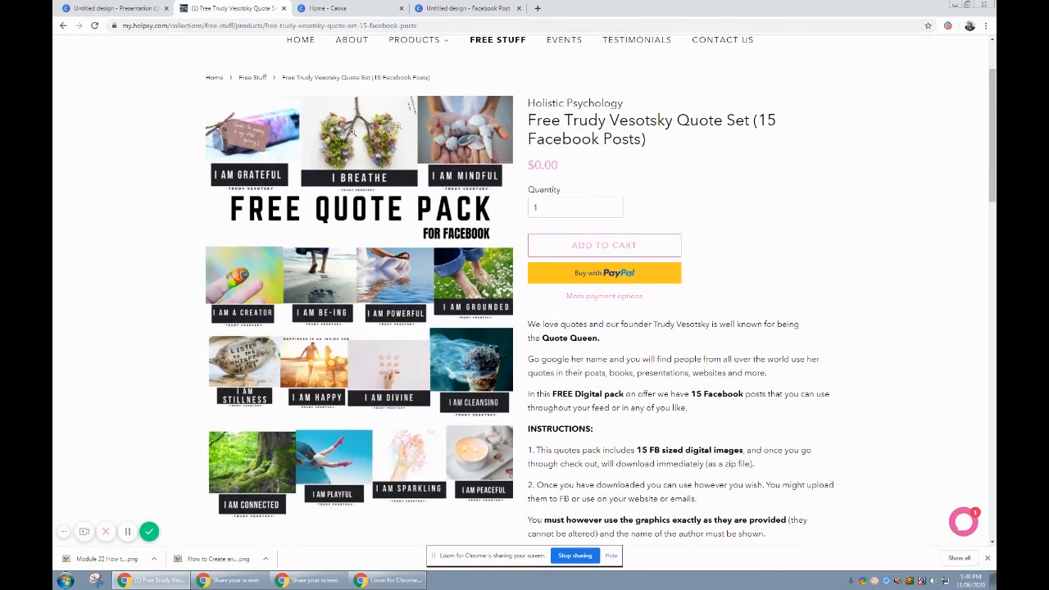
pyautogui.scroll(2, 262, 152)
pyautogui.scroll(-2, 160, 186)
# Switch to Canva, create a blank Facebook Post design and check its pixel dimensions
pyautogui.click(361, 11)
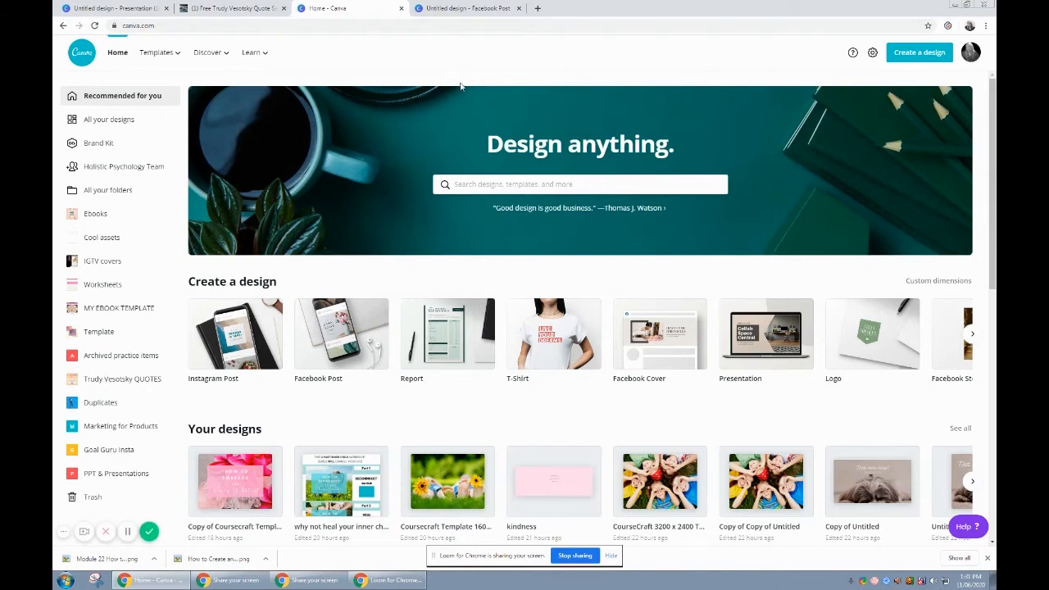
pyautogui.click(345, 342)
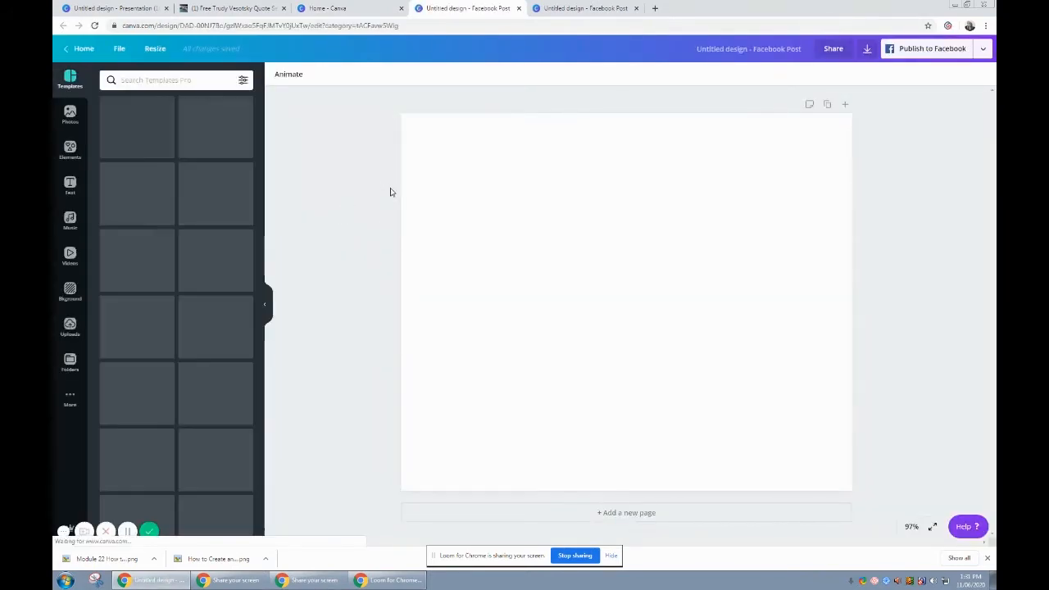
pyautogui.click(119, 49)
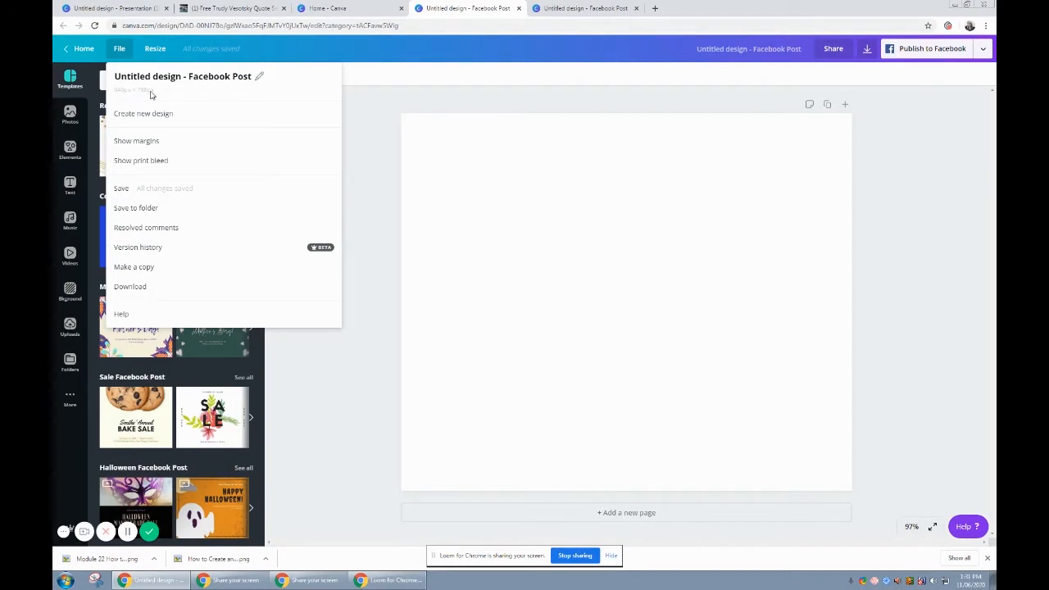
pyautogui.click(360, 145)
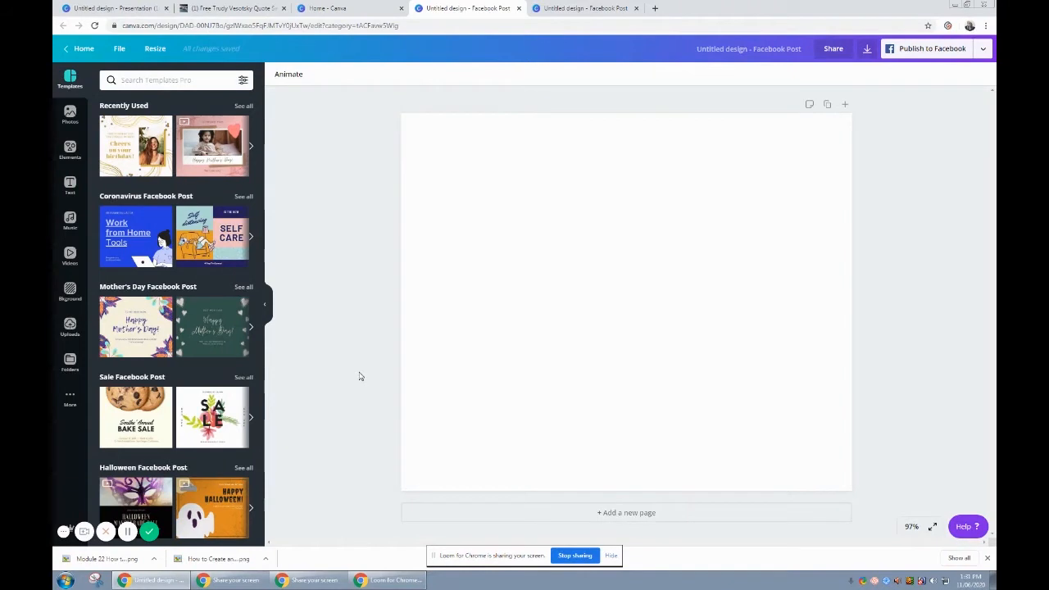
pyautogui.click(69, 327)
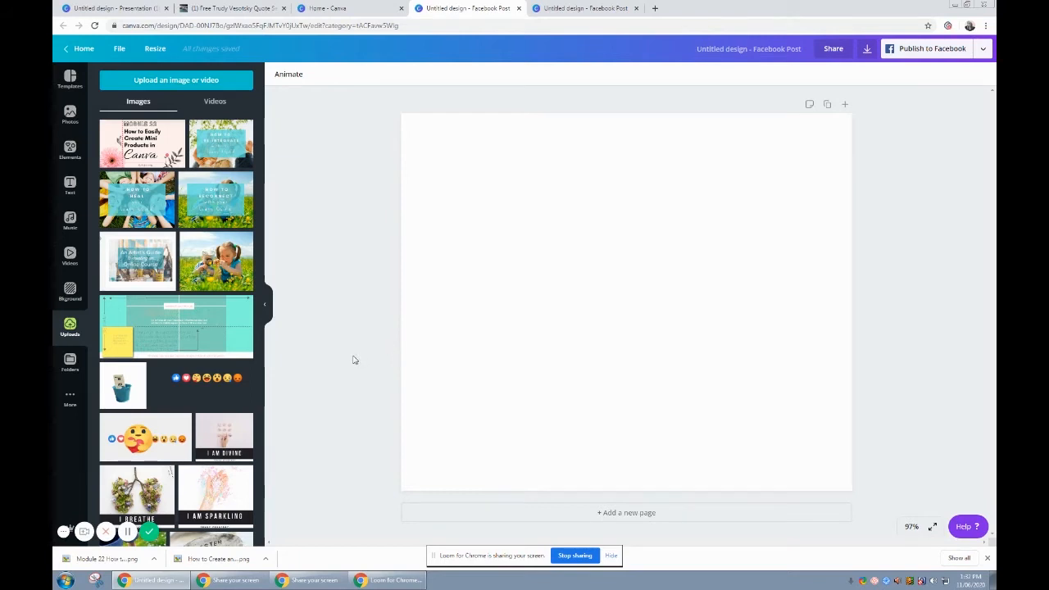
pyautogui.scroll(-1, 143, 394)
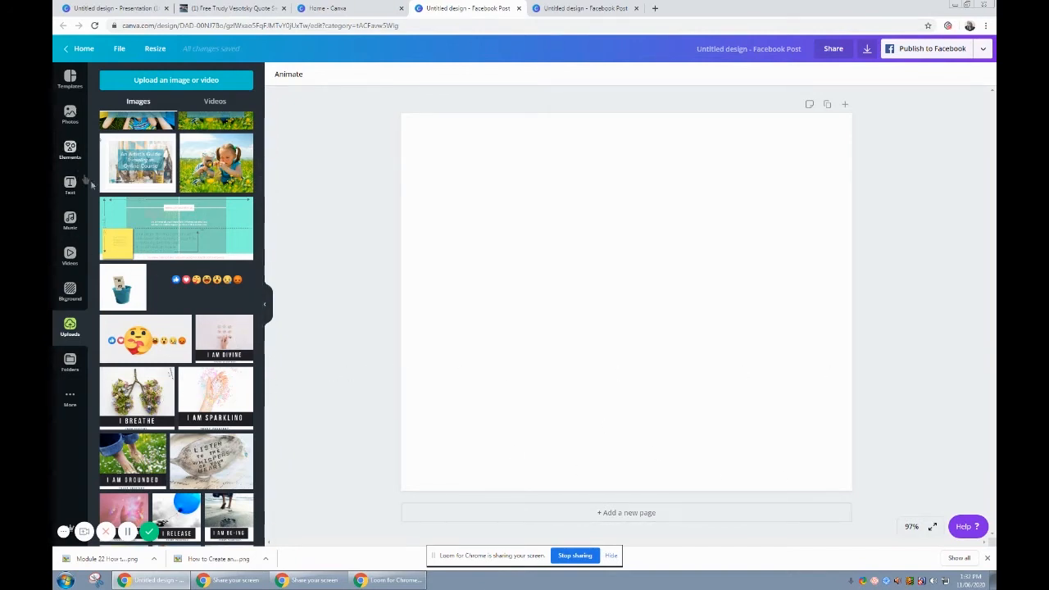
pyautogui.click(264, 304)
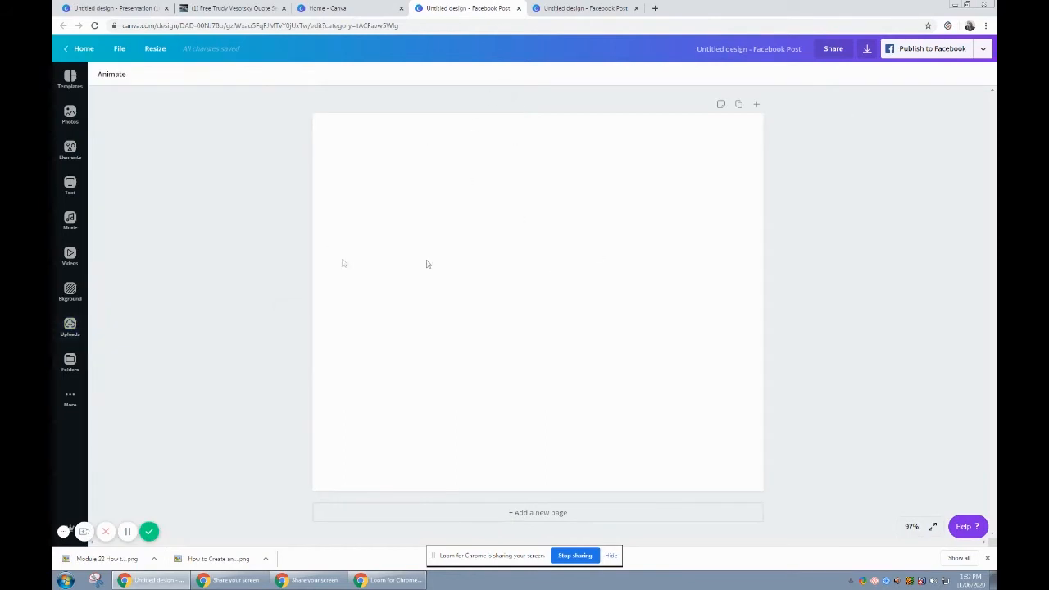
# Insert the recently used photo of the woman reading in the grass and enlarge it to cover the whole page
pyautogui.click(71, 115)
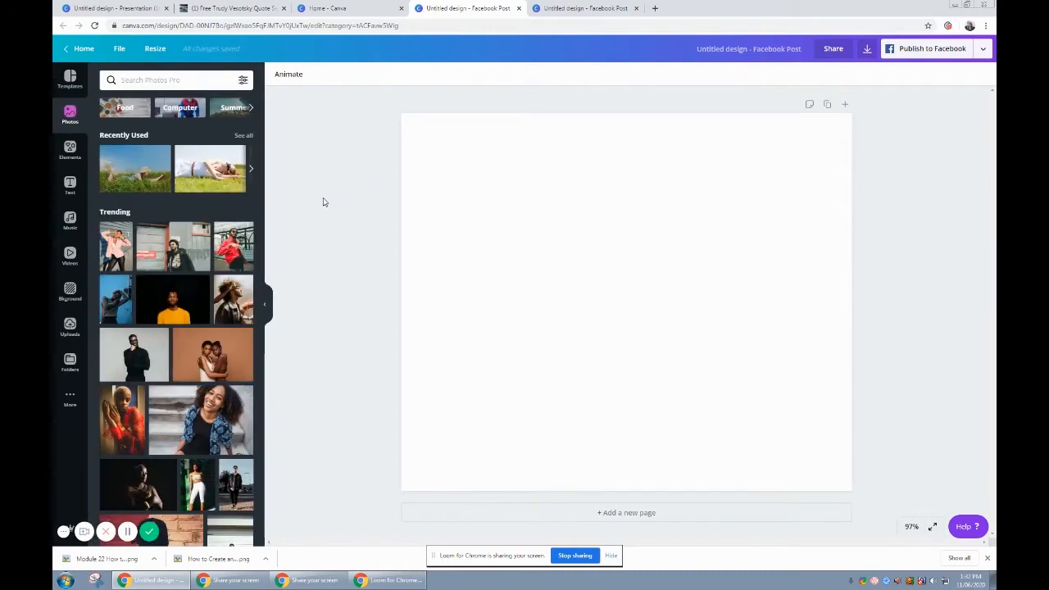
pyautogui.click(127, 166)
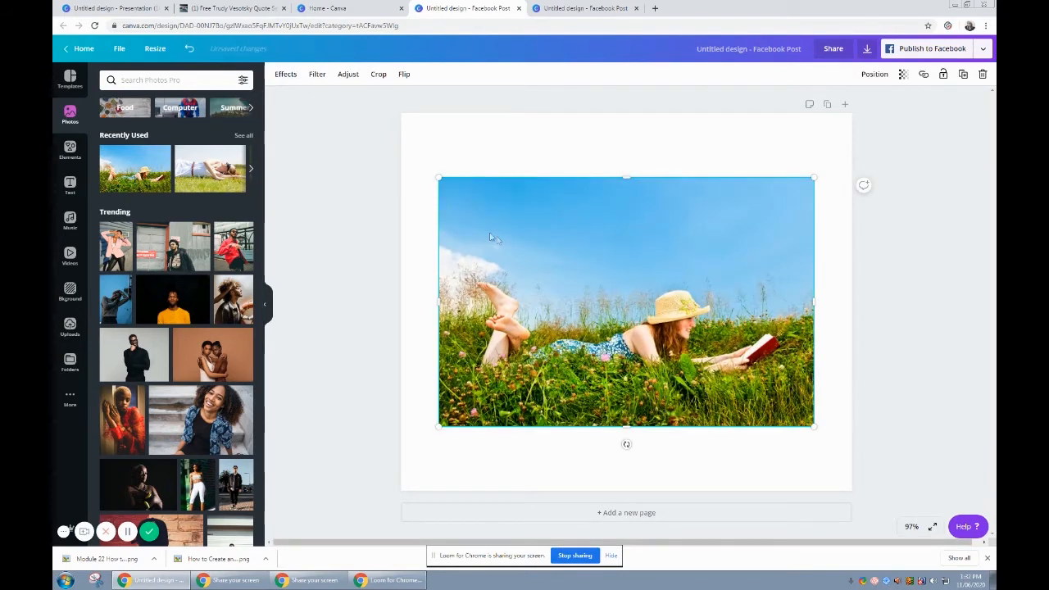
pyautogui.moveTo(439, 177); pyautogui.dragTo(414, 102)
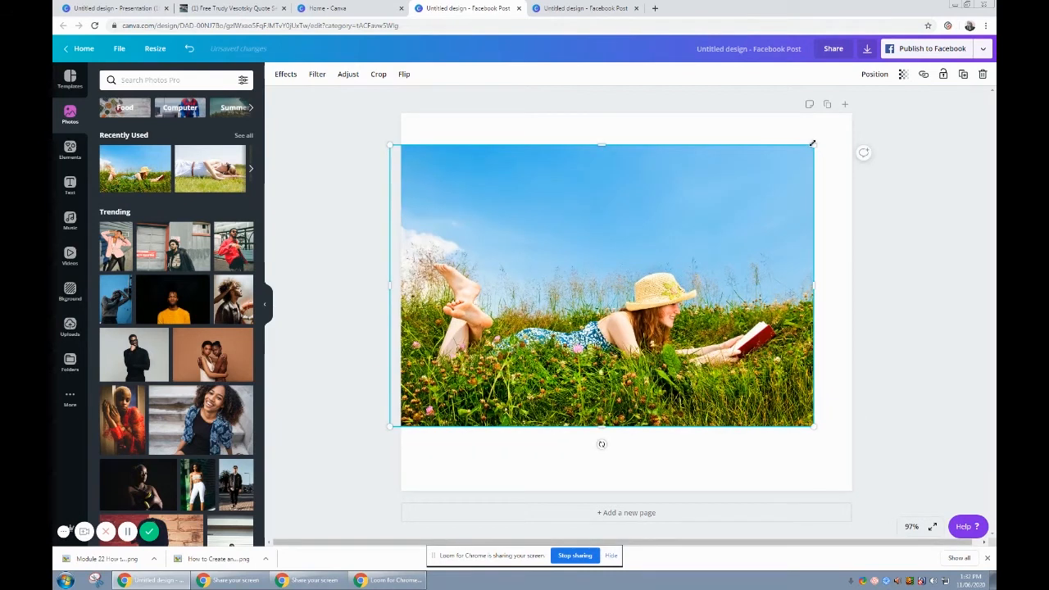
pyautogui.moveTo(812, 146); pyautogui.dragTo(865, 111)
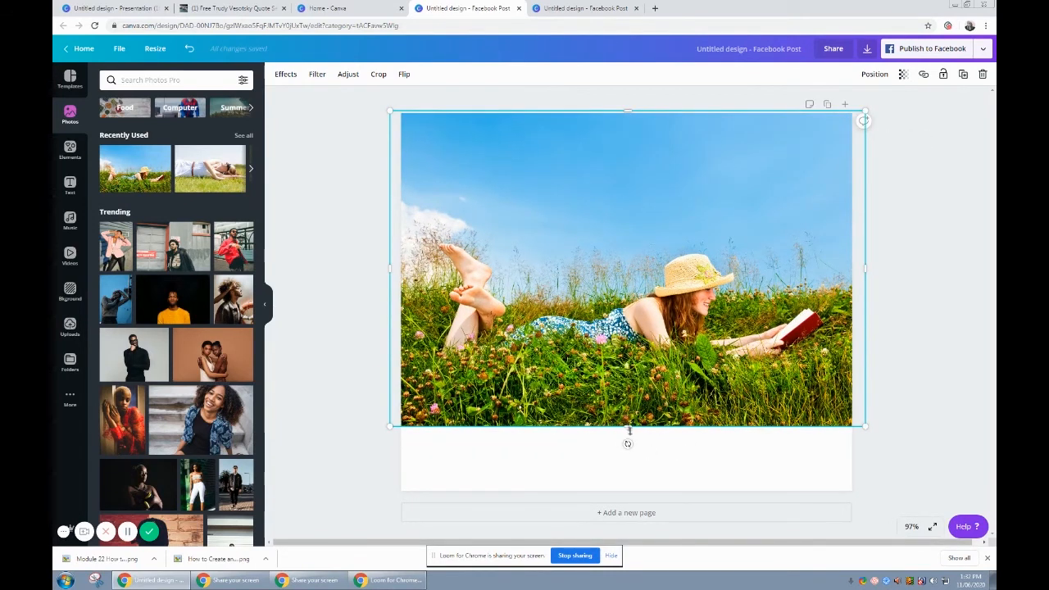
pyautogui.moveTo(629, 429); pyautogui.dragTo(631, 491)
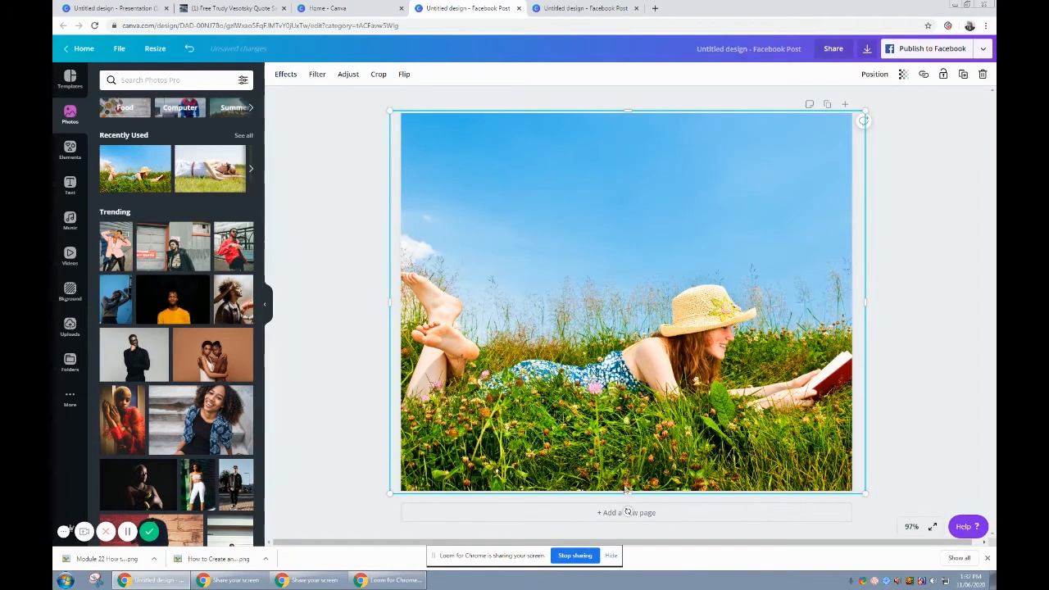
# Add two pages, filling page 2 with the pink blazer photo and page 3 with the woman lying on colourful planks
pyautogui.click(665, 518)
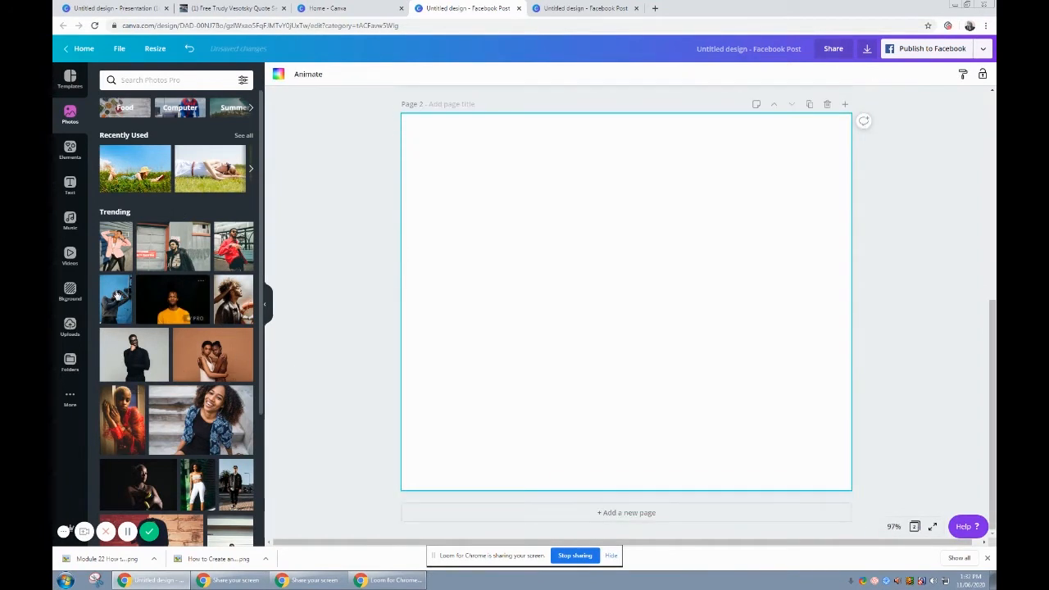
pyautogui.moveTo(117, 246); pyautogui.dragTo(414, 143)
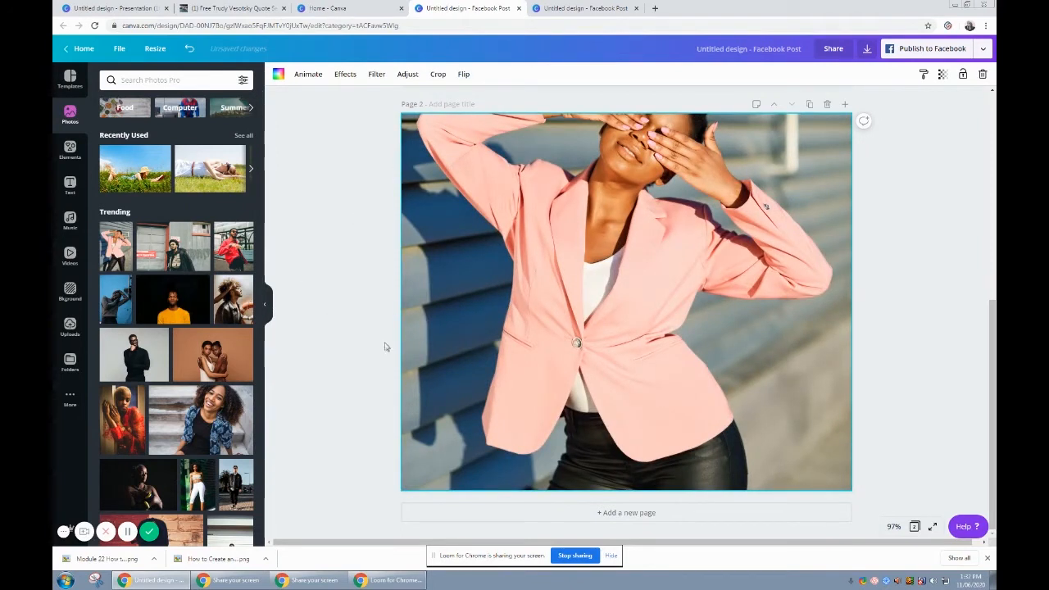
pyautogui.click(627, 518)
pyautogui.scroll(-5, 155, 445)
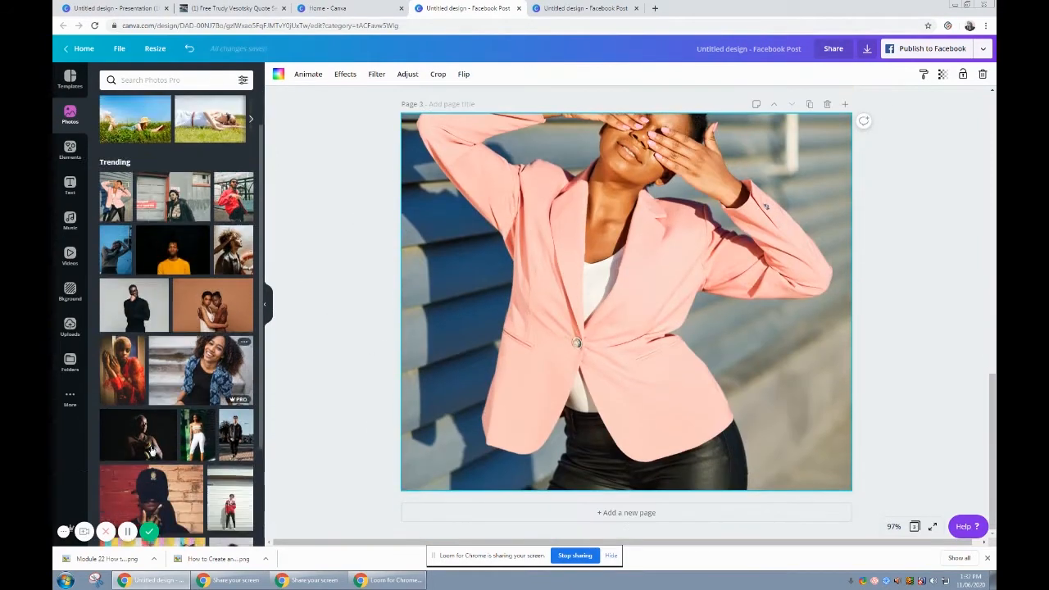
pyautogui.scroll(-6, 155, 444)
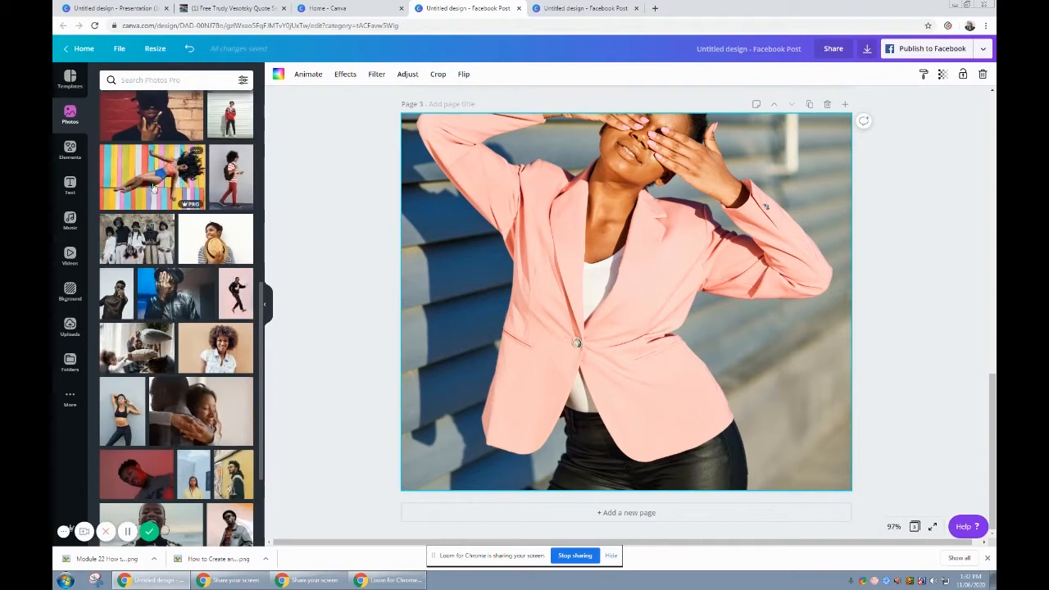
pyautogui.moveTo(196, 201); pyautogui.dragTo(491, 245)
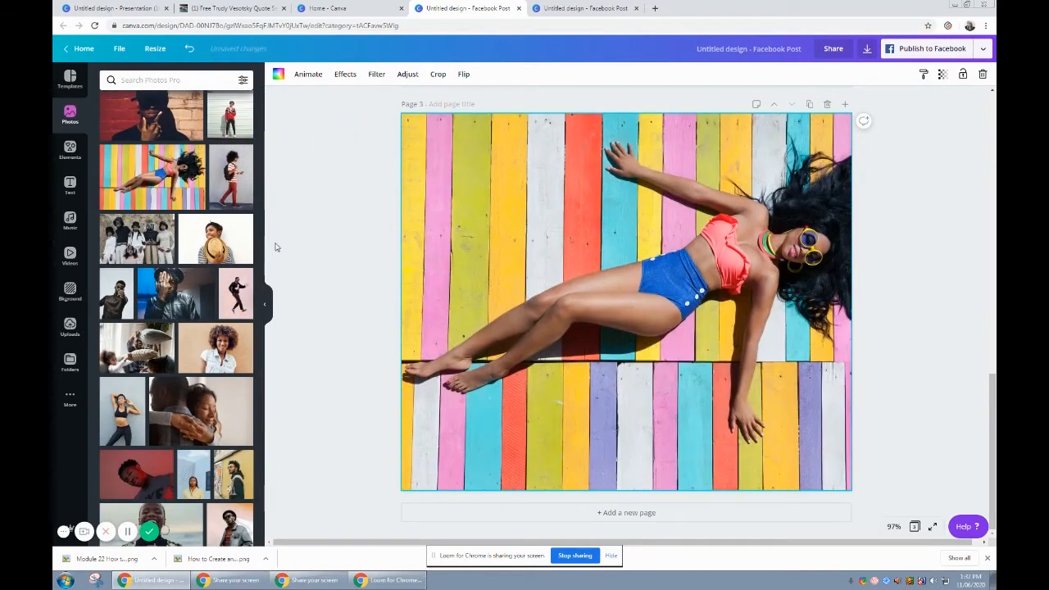
# Add the "DAZZLE eau de parfum" text combination to page 1 and place it in the sky above the woman
pyautogui.scroll(3, 280, 244)
pyautogui.scroll(8, 280, 243)
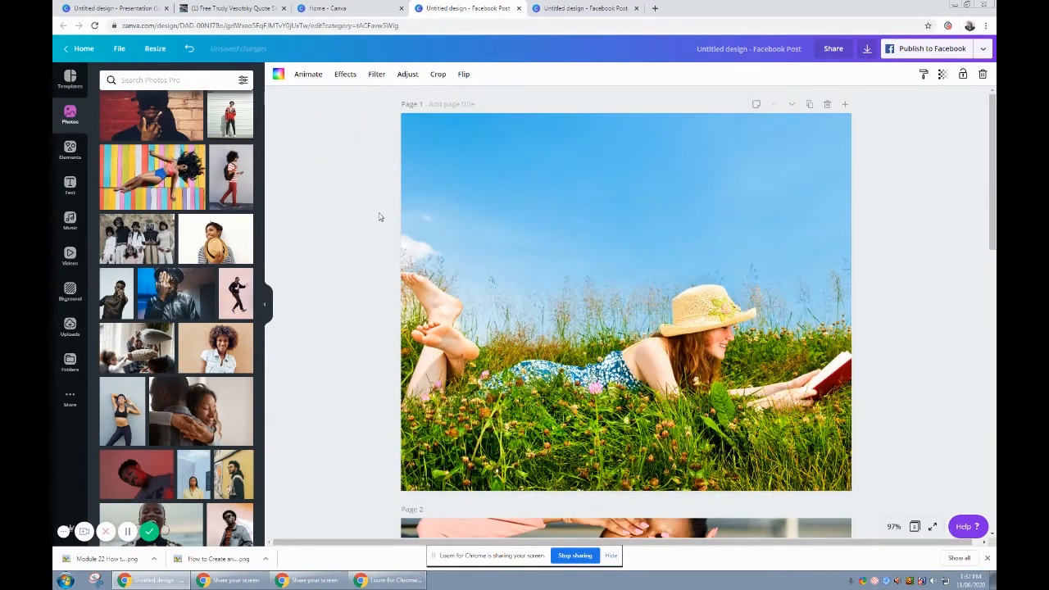
pyautogui.click(71, 184)
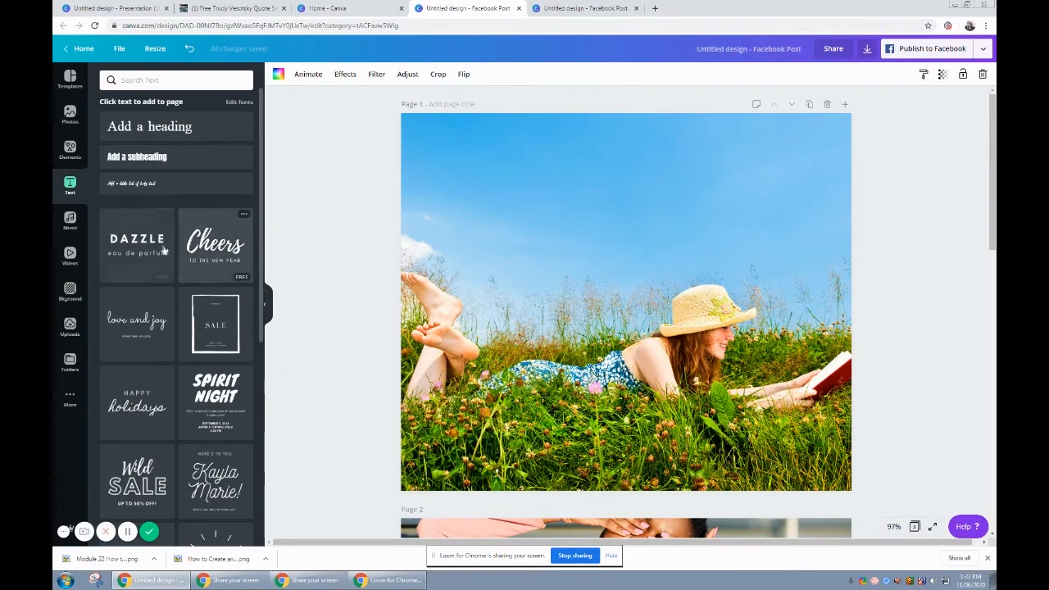
pyautogui.scroll(-5, 719, 451)
pyautogui.scroll(5, 719, 451)
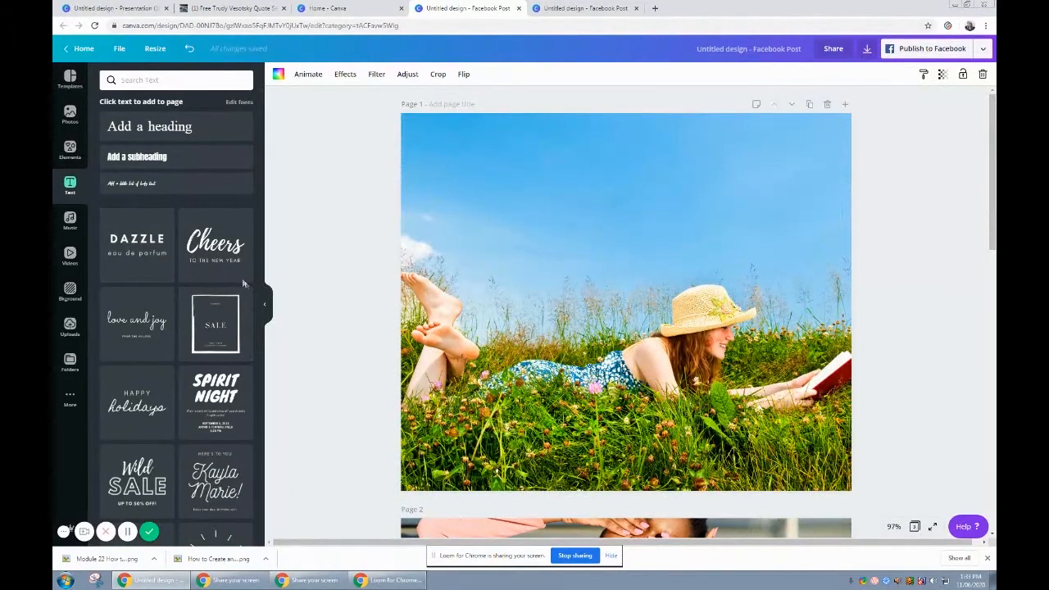
pyautogui.click(136, 260)
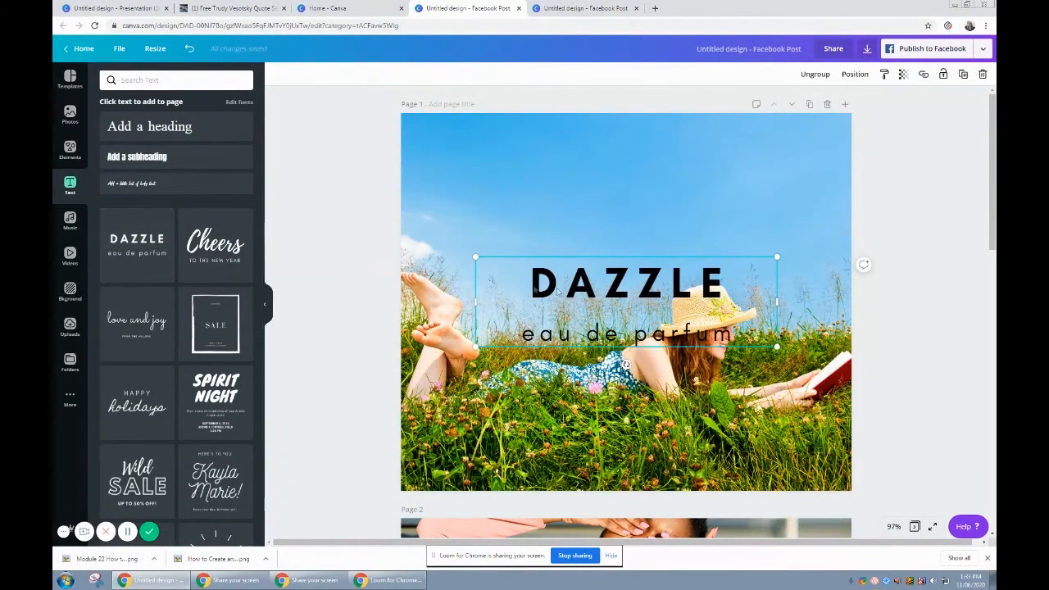
pyautogui.moveTo(610, 292); pyautogui.dragTo(610, 186)
# Replace the page 1 heading text with "READING" and the line beneath it with "makes my soul smile"
pyautogui.doubleClick(562, 183)
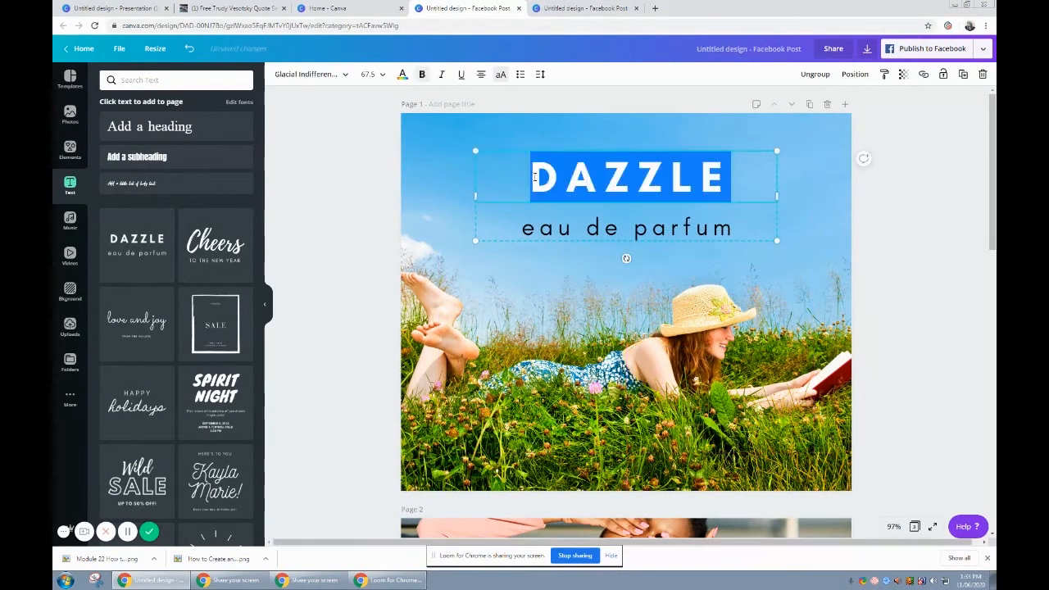
pyautogui.write('READING')
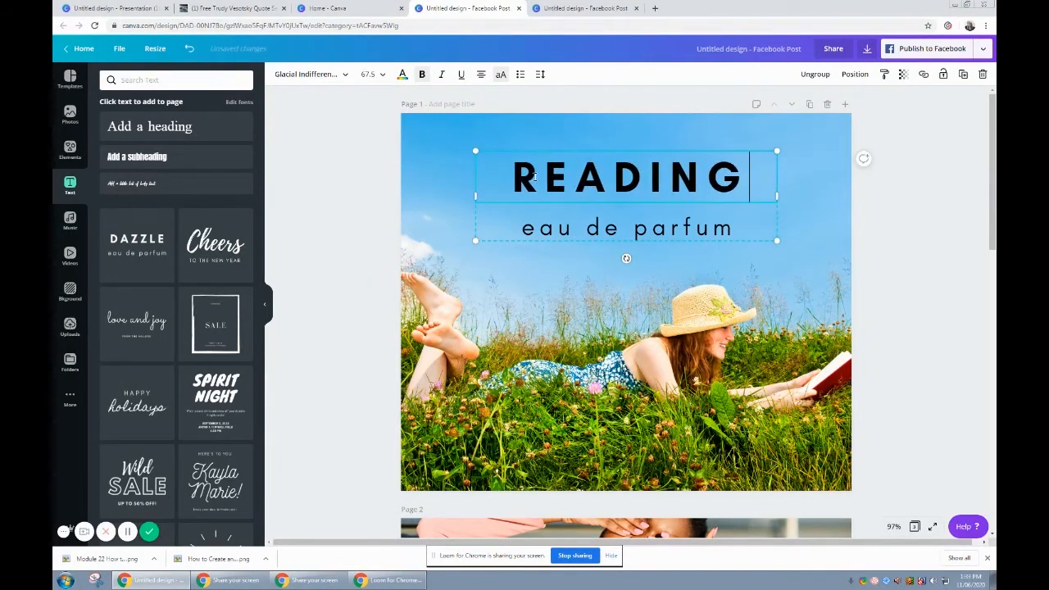
pyautogui.doubleClick(554, 232)
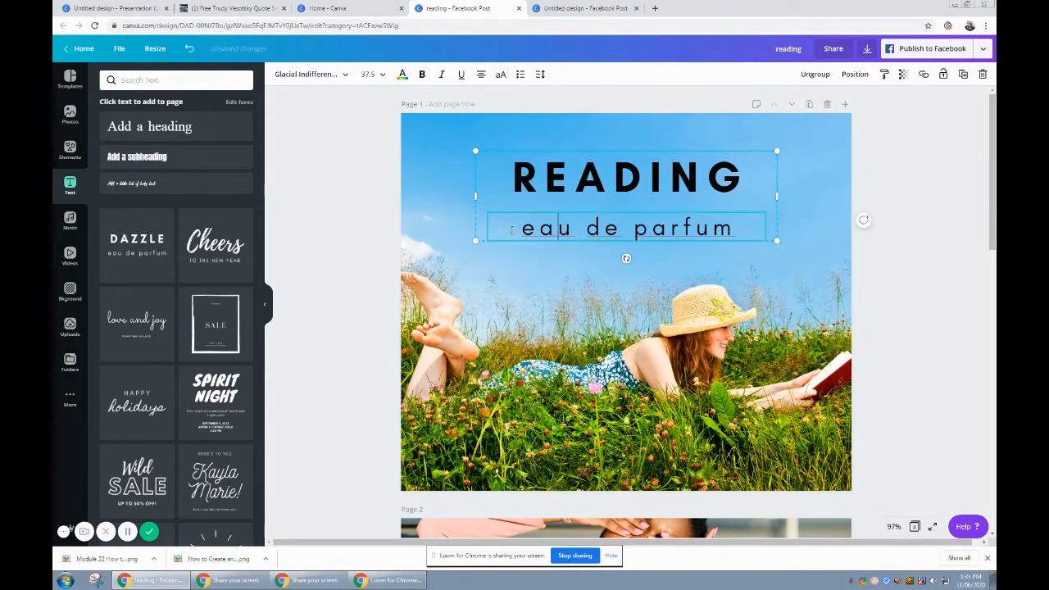
pyautogui.moveTo(521, 228); pyautogui.dragTo(793, 235)
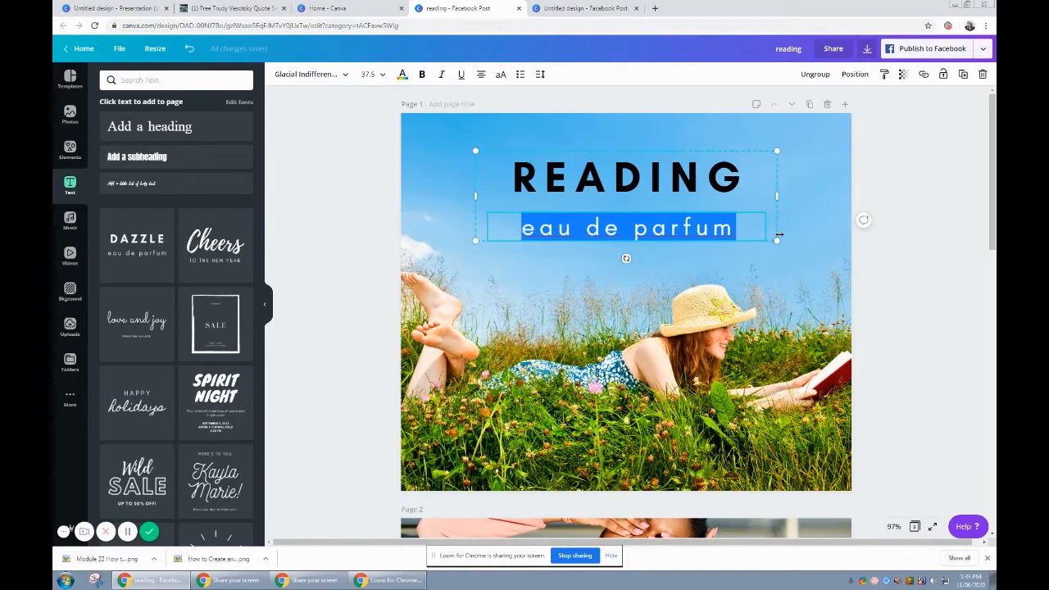
pyautogui.write('makes ')
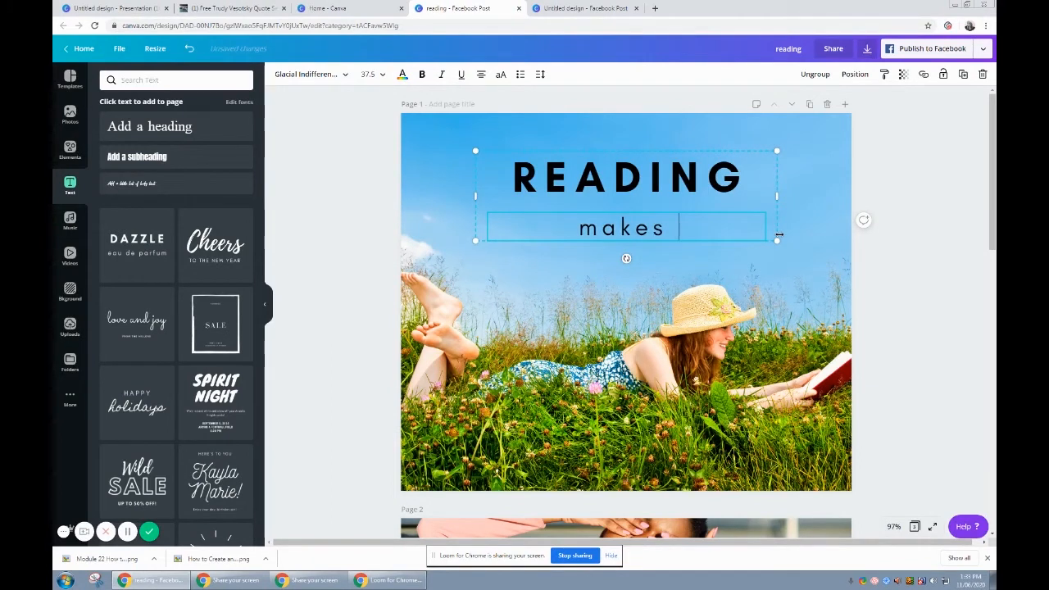
pyautogui.write('my soul')
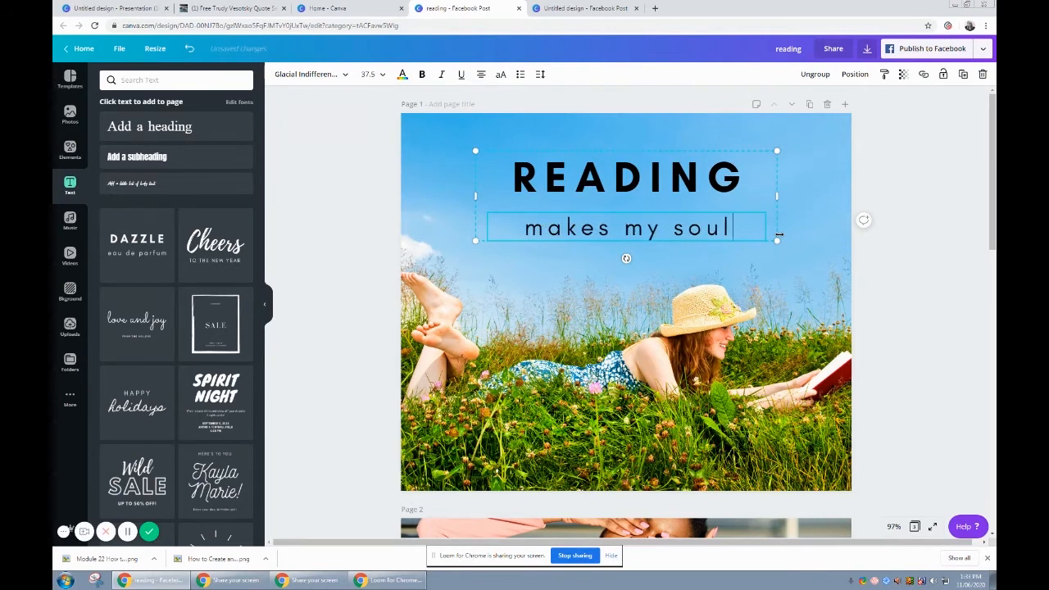
pyautogui.write(' smile')
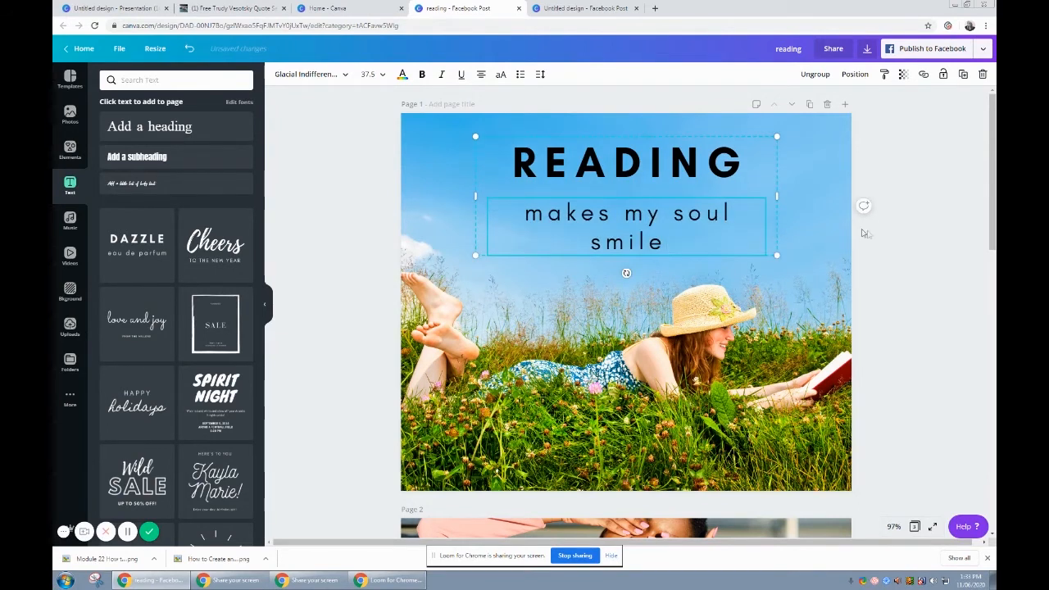
pyautogui.click(899, 265)
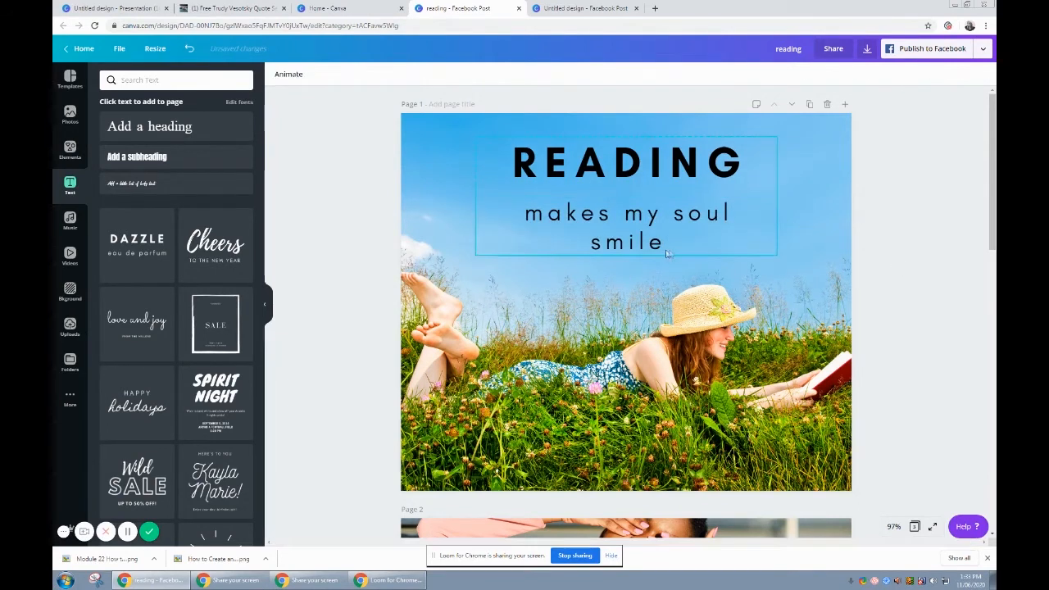
# Ungroup the page 1 text and place a copy of the "makes my soul smile" line over the grass at the page's bottom
pyautogui.click(645, 196)
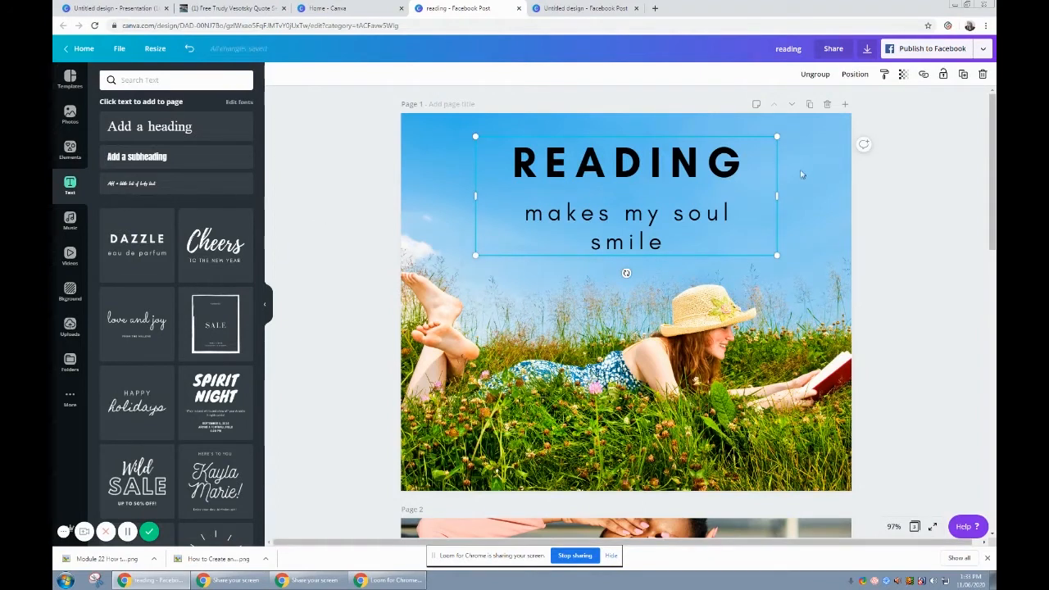
pyautogui.click(814, 76)
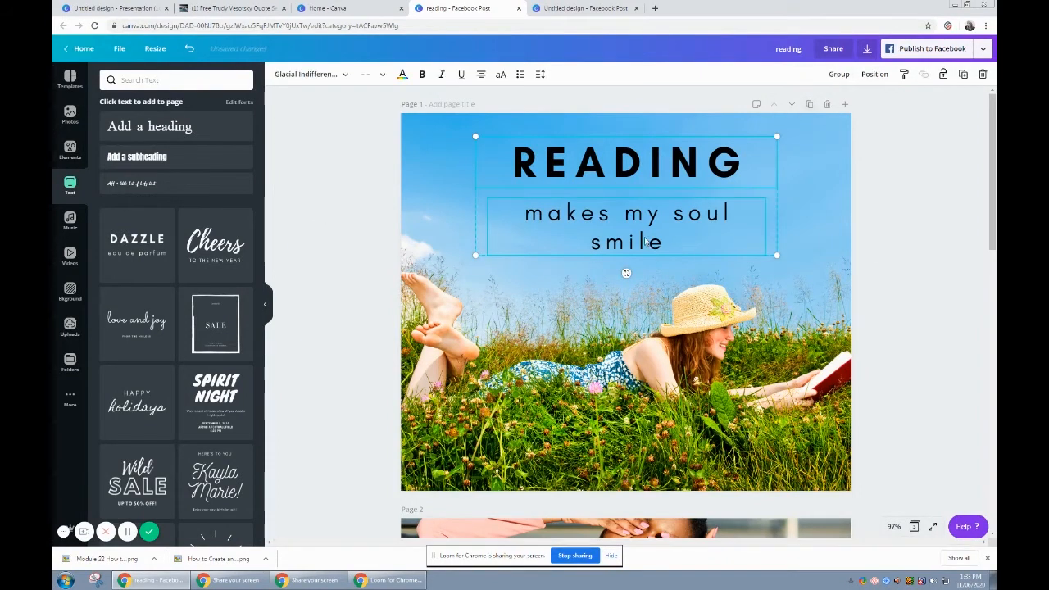
pyautogui.click(966, 253)
pyautogui.click(573, 229)
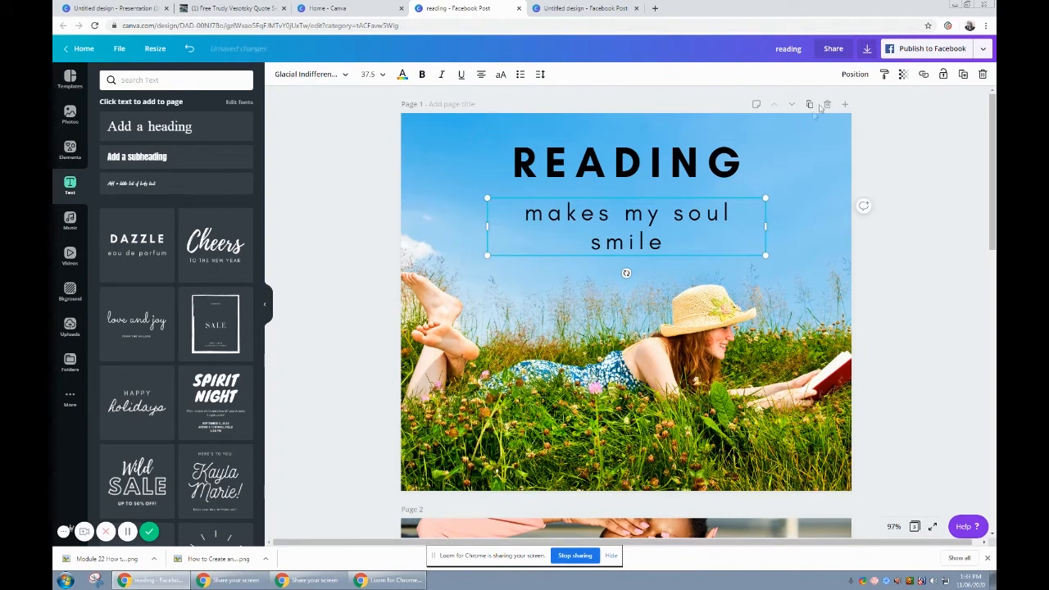
pyautogui.rightClick(615, 244)
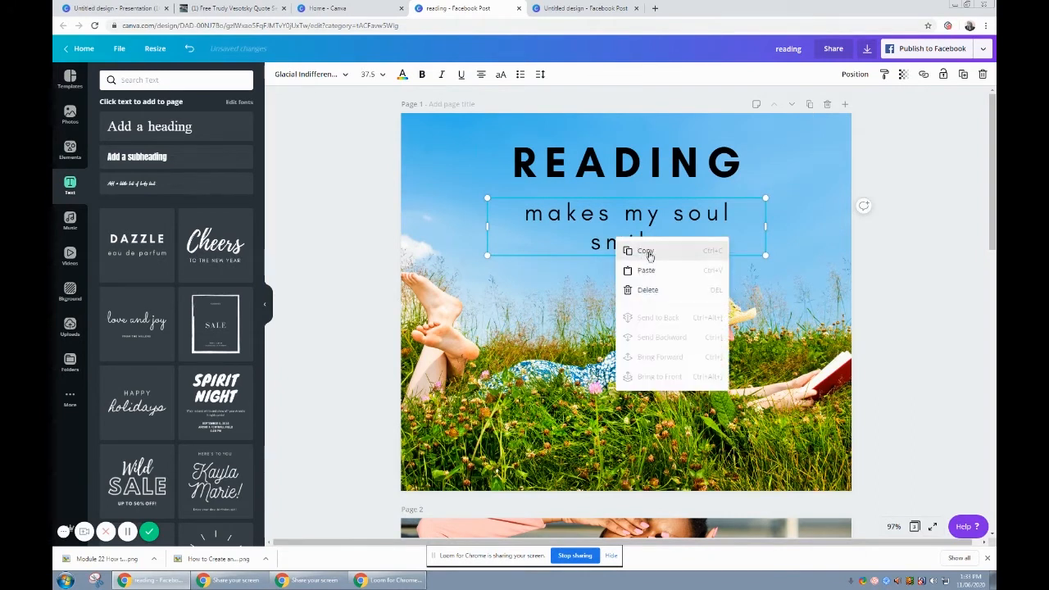
pyautogui.click(647, 251)
pyautogui.hotkey('ctrl', 'v')
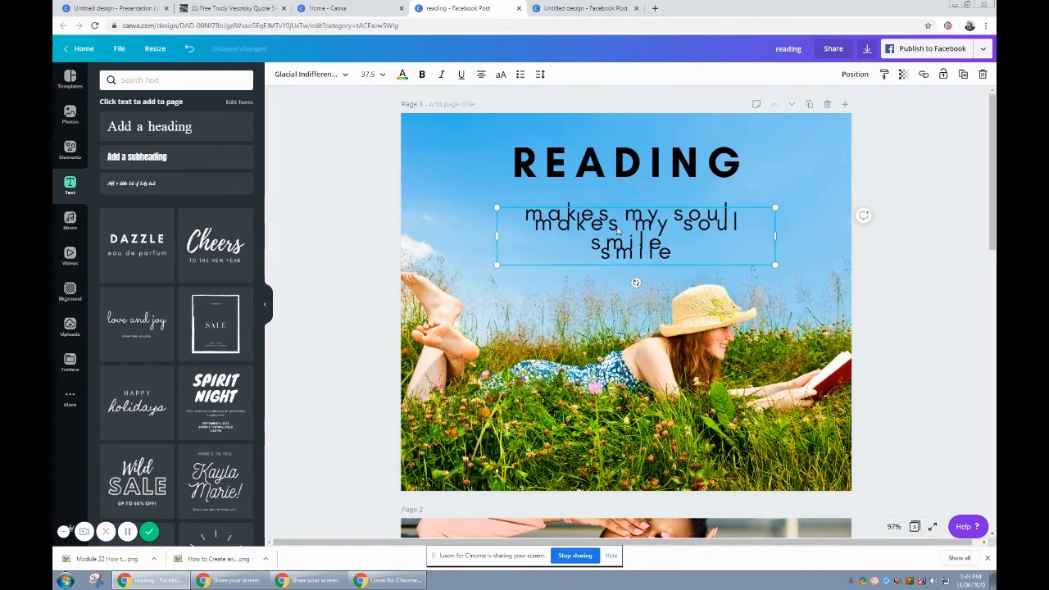
pyautogui.moveTo(617, 232); pyautogui.dragTo(626, 449)
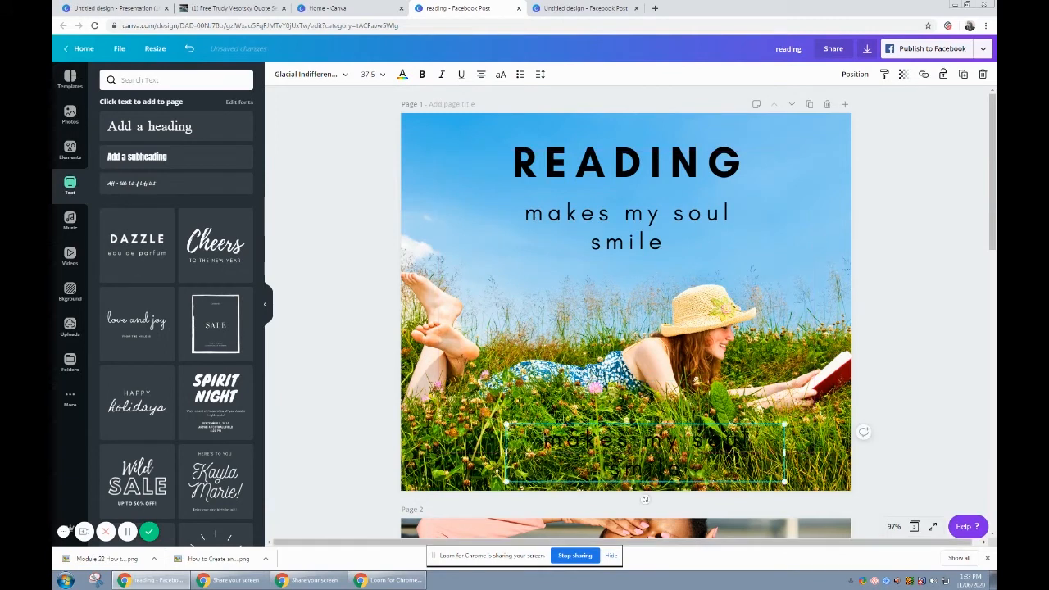
# Replace the copied line's text with the author's full name in capitals and shrink it near the page's bottom edge
pyautogui.doubleClick(626, 449)
pyautogui.write('TRUDY V')
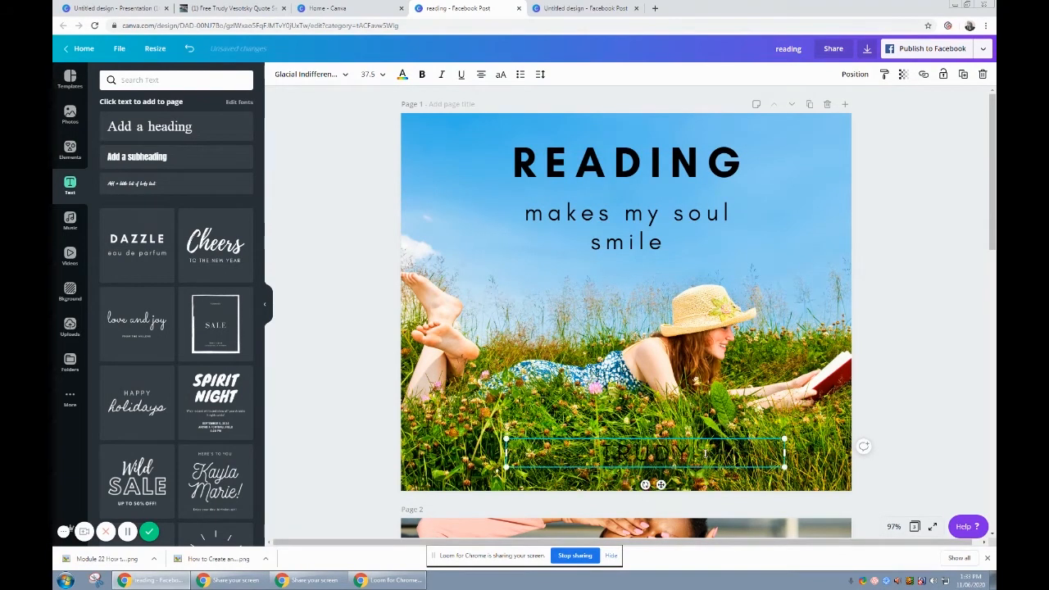
pyautogui.write('ESOTSKY')
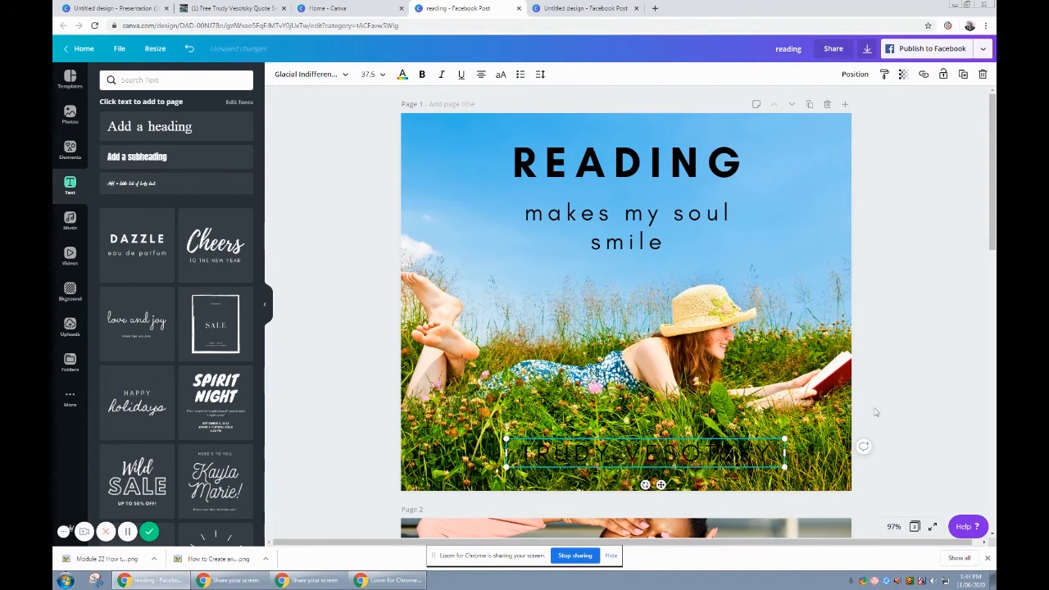
pyautogui.moveTo(782, 439); pyautogui.dragTo(701, 482)
pyautogui.moveTo(518, 479); pyautogui.dragTo(529, 495)
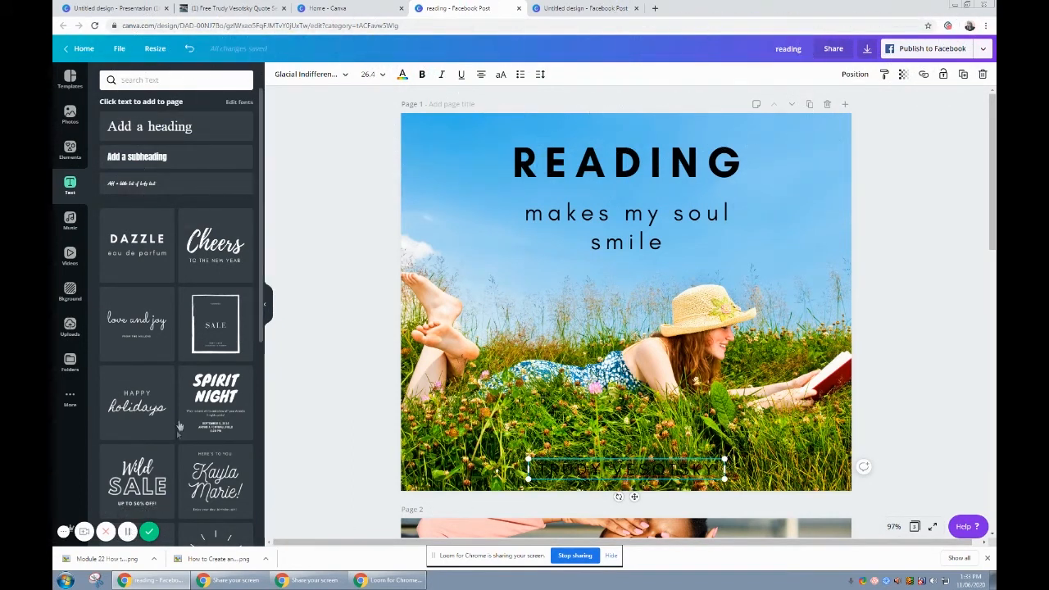
# Add a single-cell grid as a light blue strip about 45 px high along page 1's bottom edge, and fit the author's name inside it
pyautogui.click(69, 148)
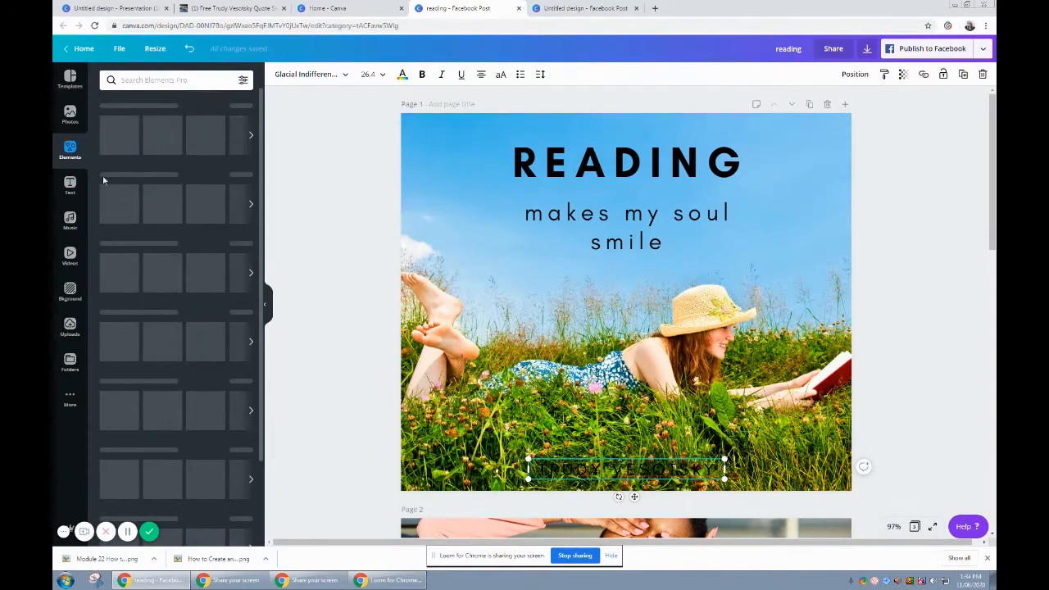
pyautogui.click(124, 283)
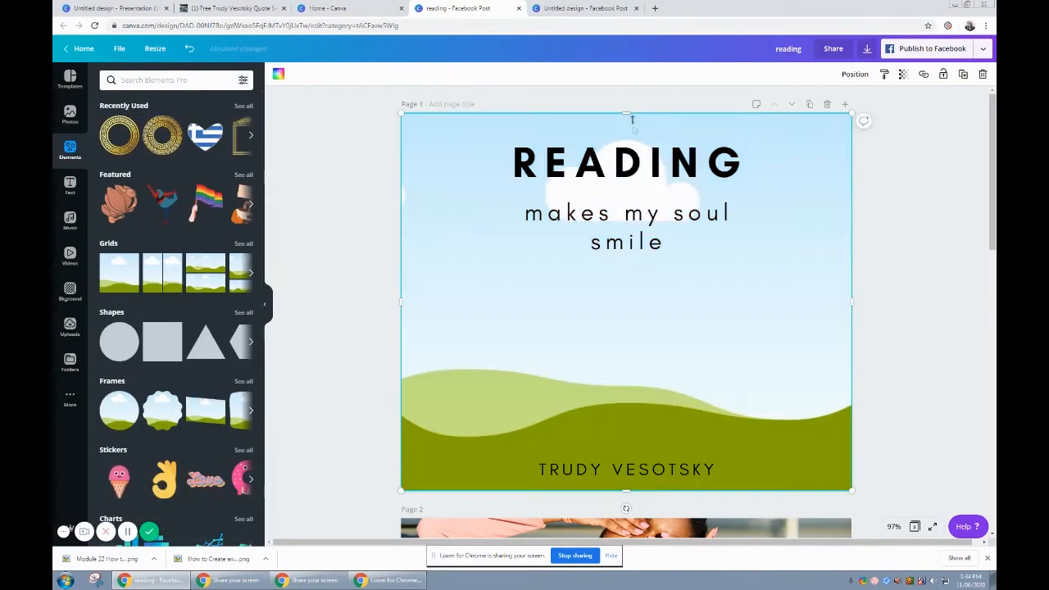
pyautogui.moveTo(625, 112); pyautogui.dragTo(626, 467)
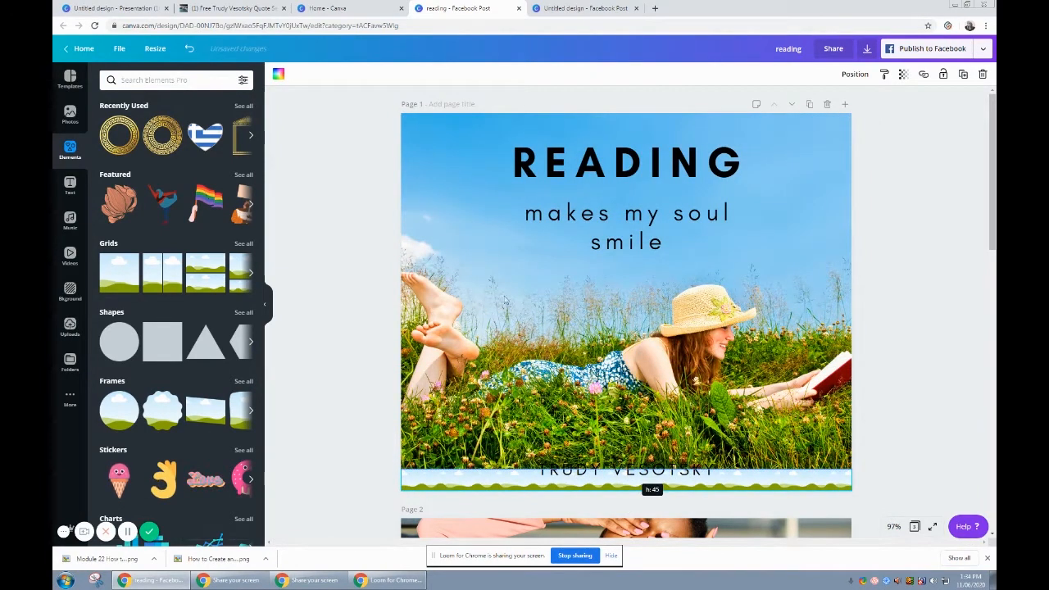
pyautogui.click(278, 74)
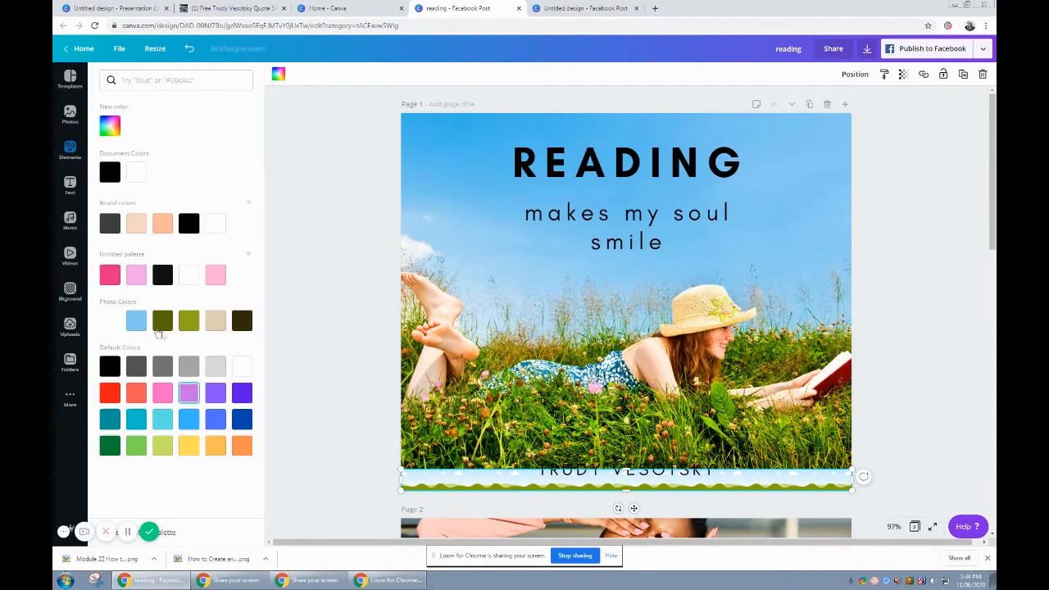
pyautogui.click(136, 320)
pyautogui.click(665, 479)
pyautogui.moveTo(665, 488); pyautogui.dragTo(688, 480)
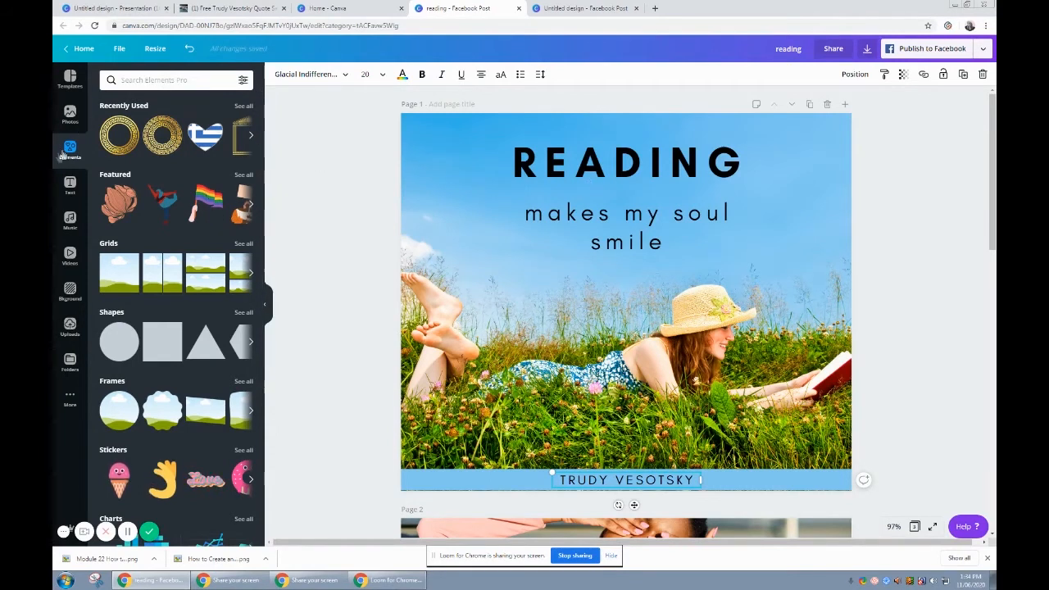
# Search the elements for "STROKE", insert the light blue brush stroke and enlarge it to cover the READING heading
pyautogui.click(131, 79)
pyautogui.write('stro')
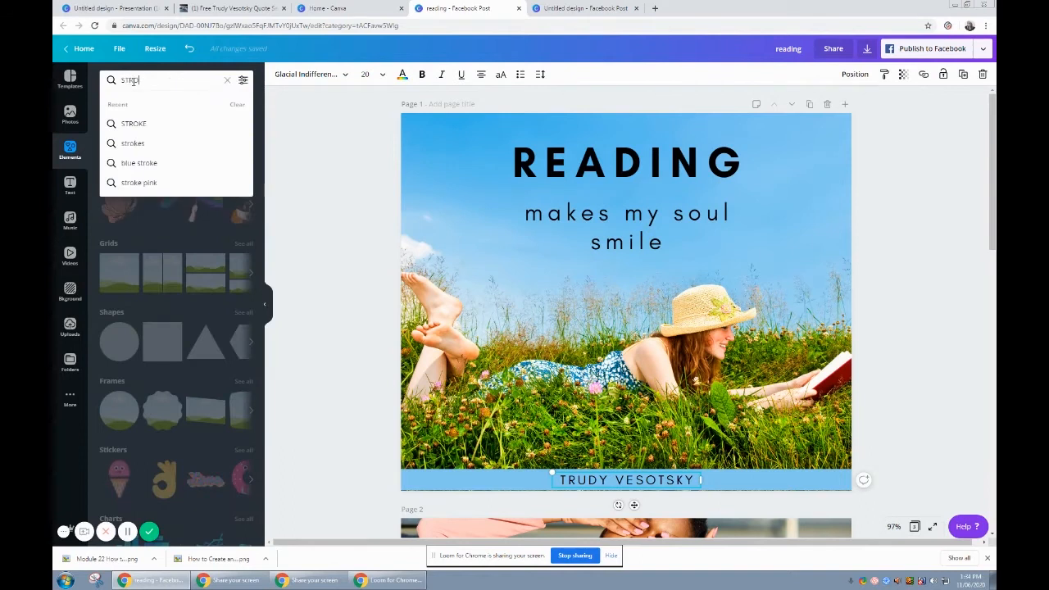
pyautogui.click(134, 122)
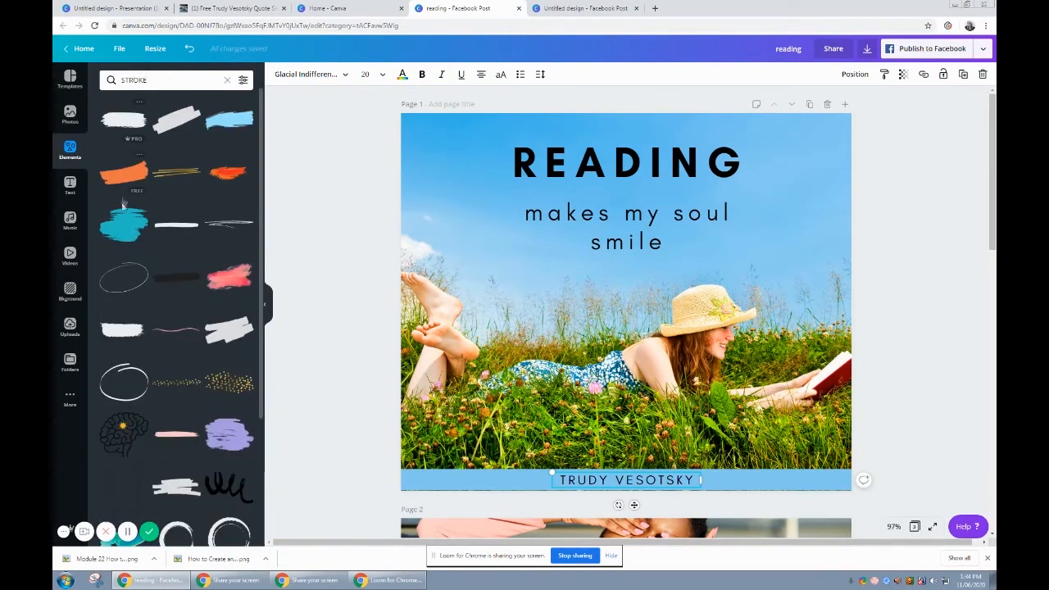
pyautogui.click(229, 123)
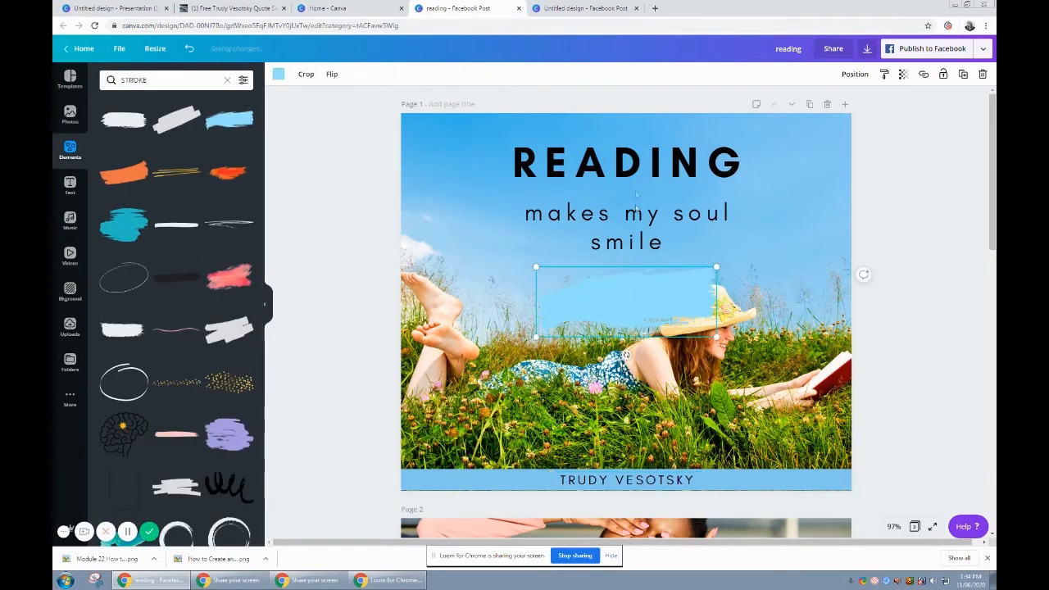
pyautogui.moveTo(630, 286); pyautogui.dragTo(639, 158)
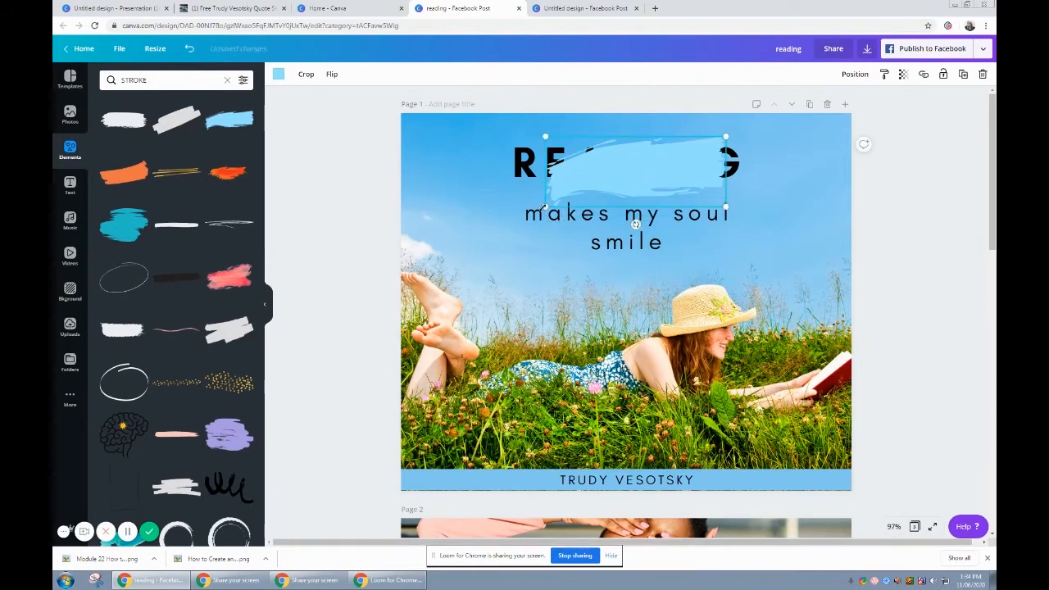
pyautogui.moveTo(544, 207); pyautogui.dragTo(450, 203)
pyautogui.moveTo(724, 135); pyautogui.dragTo(782, 115)
# Send the light blue brush stroke backward until it sits behind the page 1 heading and subtitle
pyautogui.click(854, 74)
pyautogui.click(830, 104)
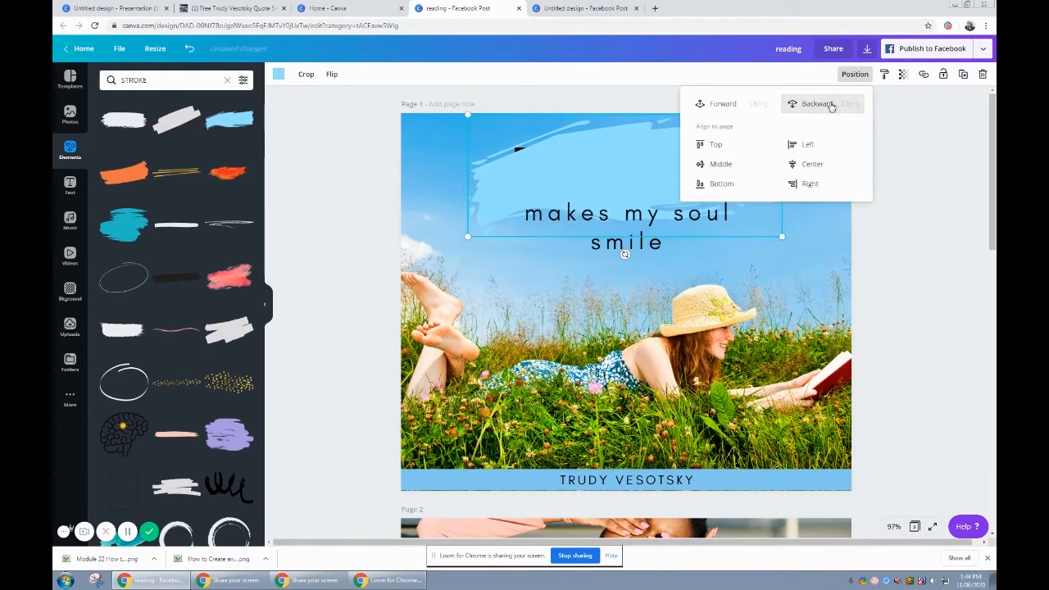
pyautogui.click(830, 105)
pyautogui.click(901, 230)
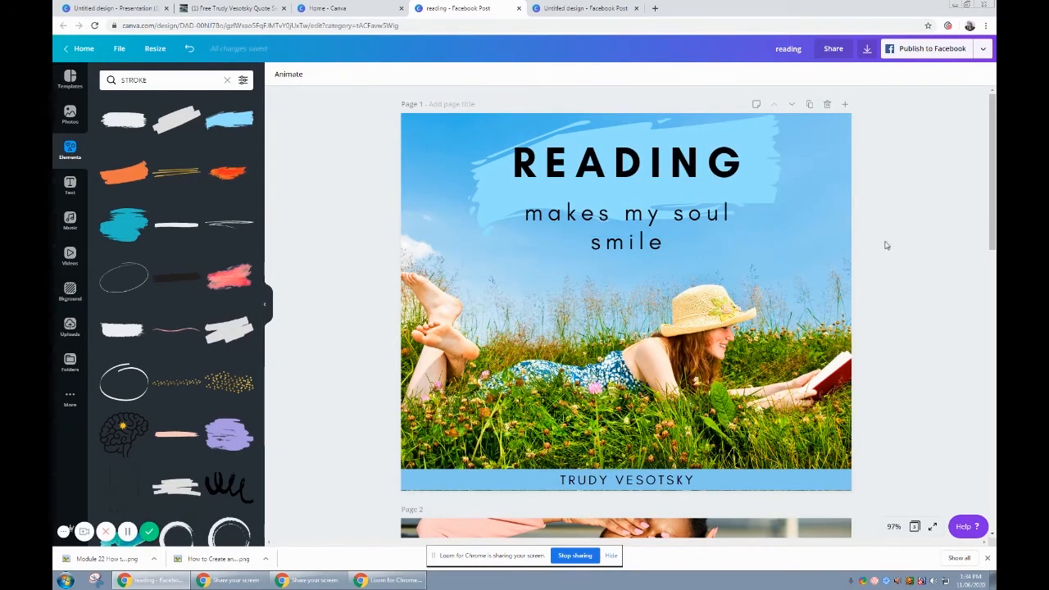
# Insert the pink-red paint stroke over the pink blazer photo on page 2
pyautogui.scroll(-5, 885, 245)
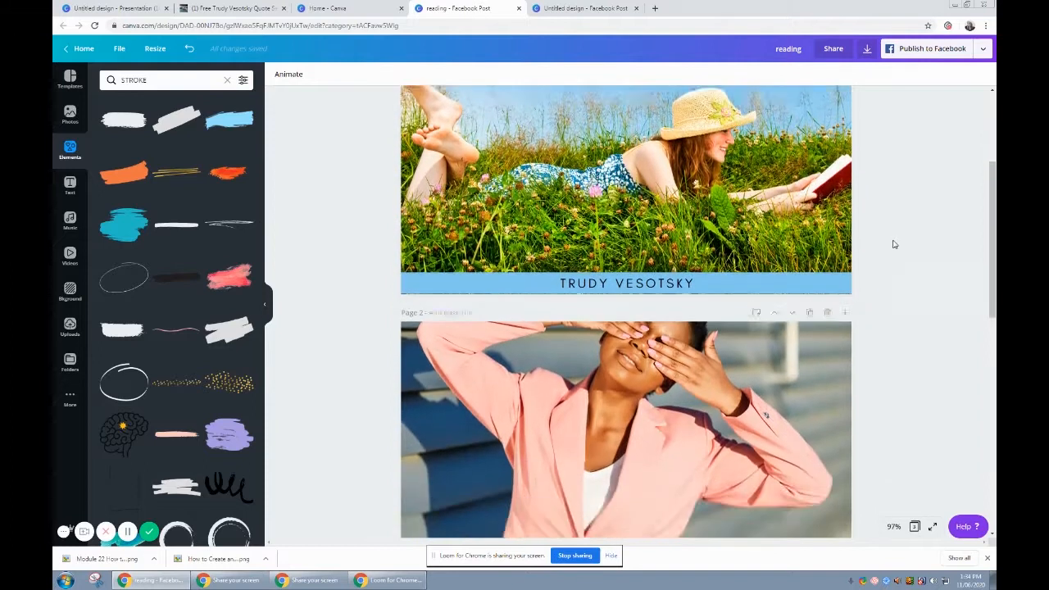
pyautogui.scroll(-5, 893, 244)
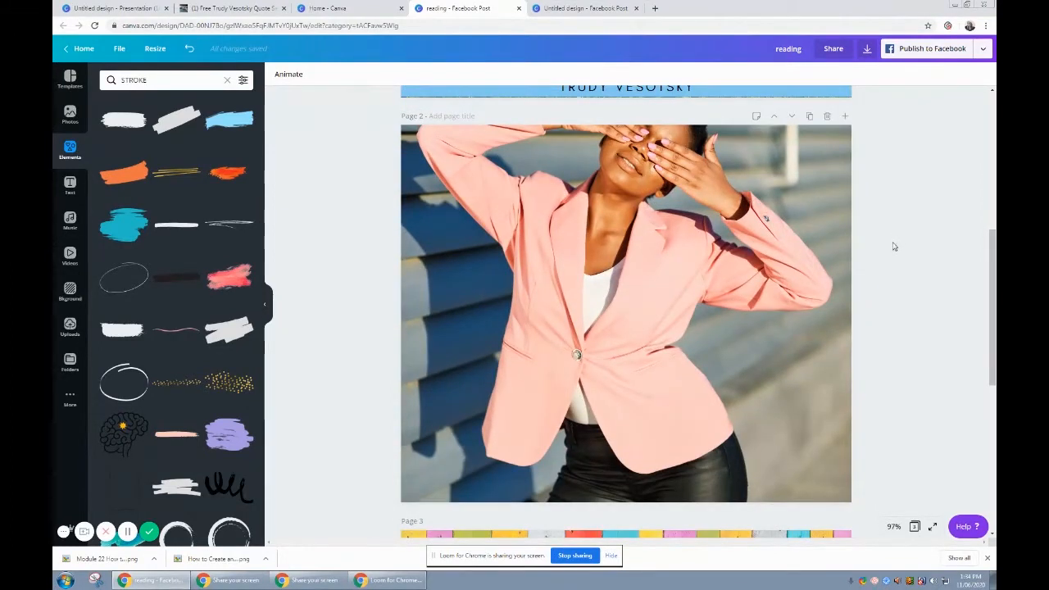
pyautogui.click(217, 281)
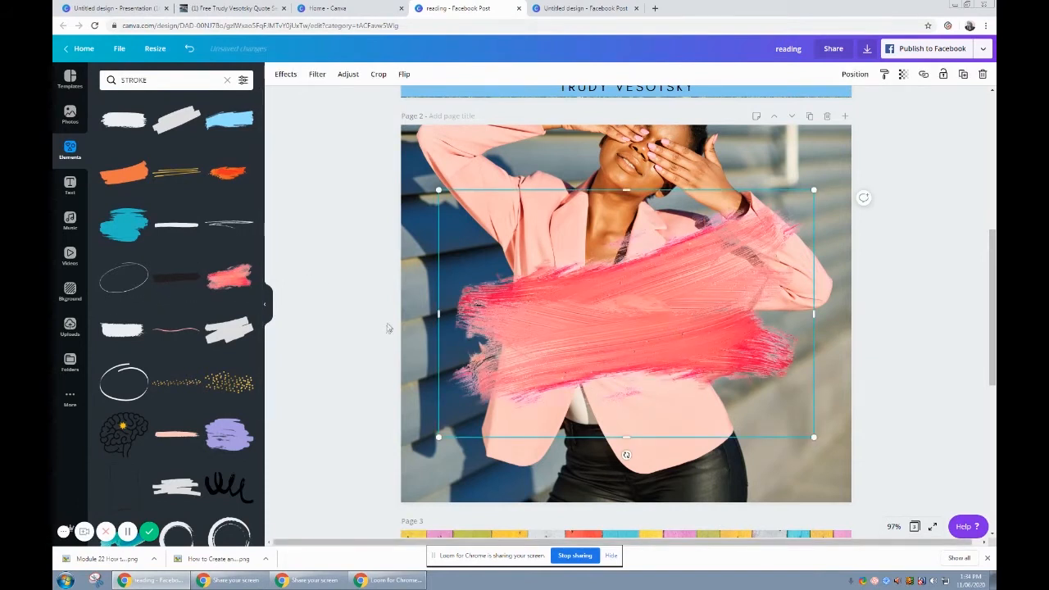
# Add the "DAZZLE eau de parfum" text combination on top of the pink-red paint stroke on page 2
pyautogui.click(69, 185)
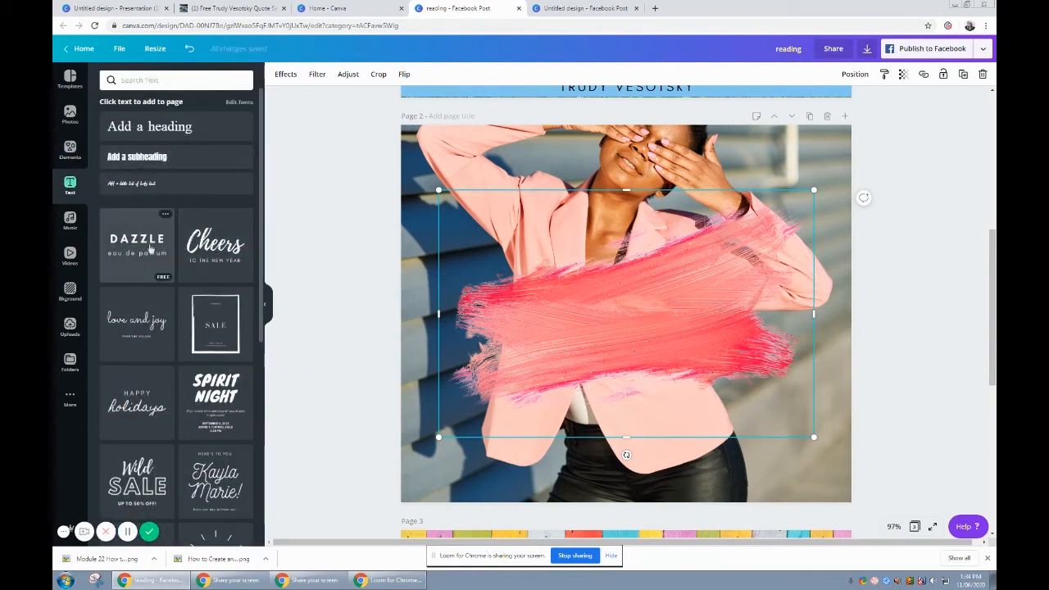
pyautogui.scroll(5, 658, 312)
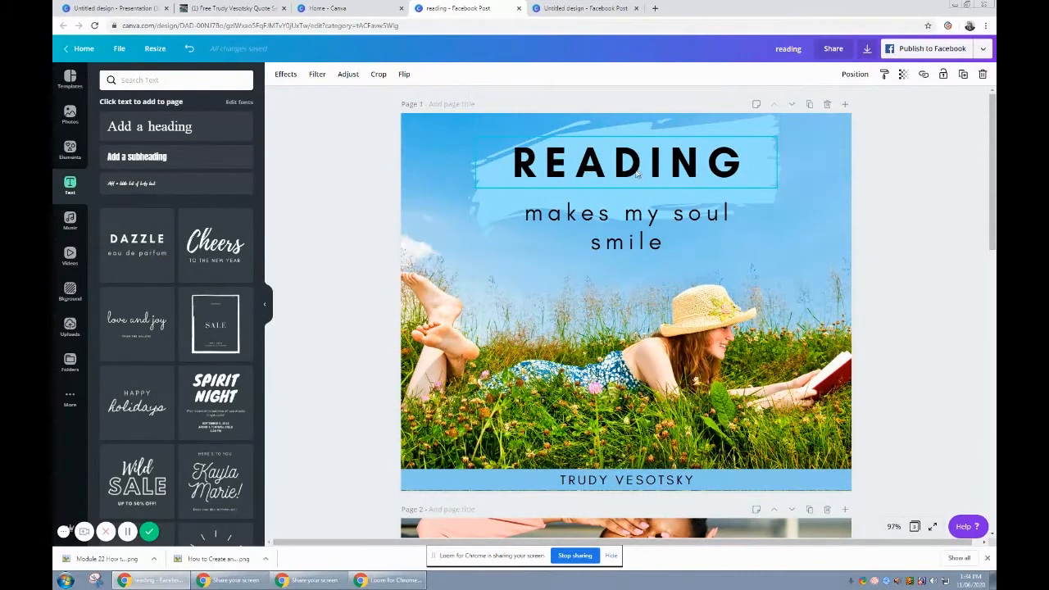
pyautogui.scroll(-5, 637, 172)
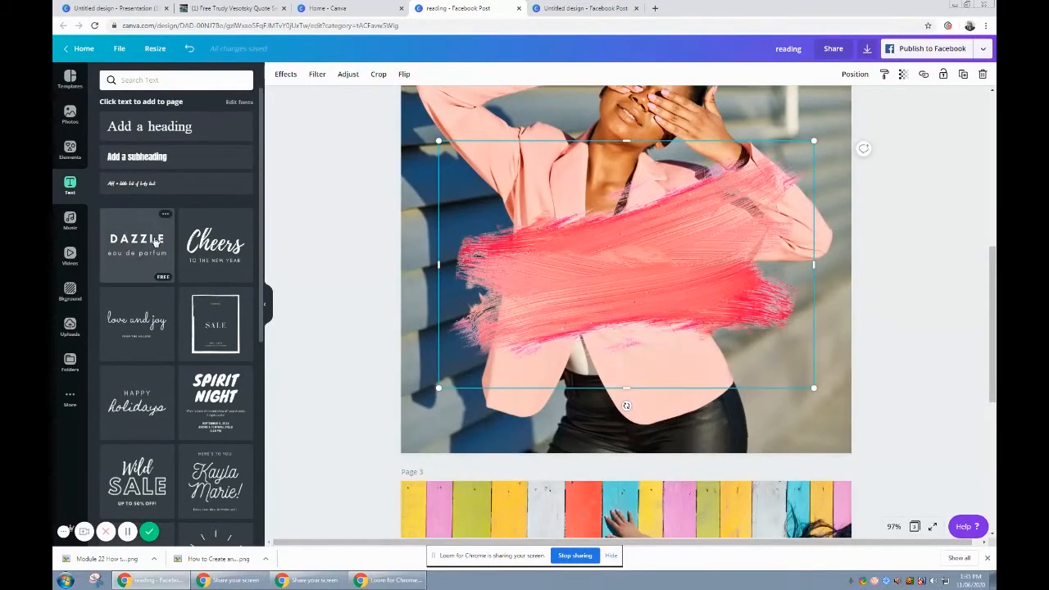
pyautogui.click(156, 240)
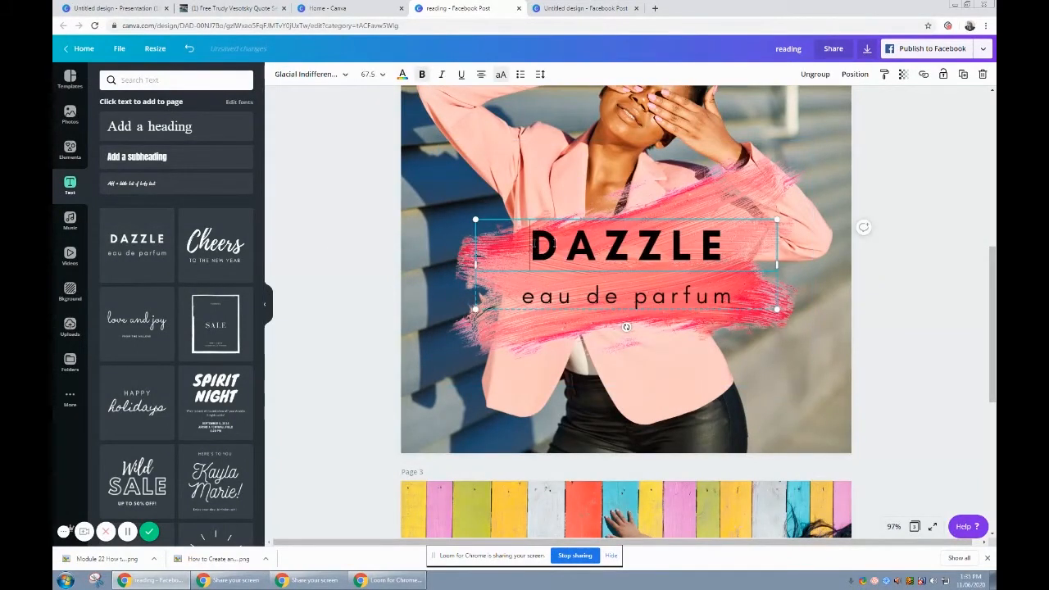
# Replace the page 2 text with the heading "OPENING" and the subtitle "MYSELF UP TO SUCCESS"
pyautogui.moveTo(530, 244); pyautogui.dragTo(757, 247)
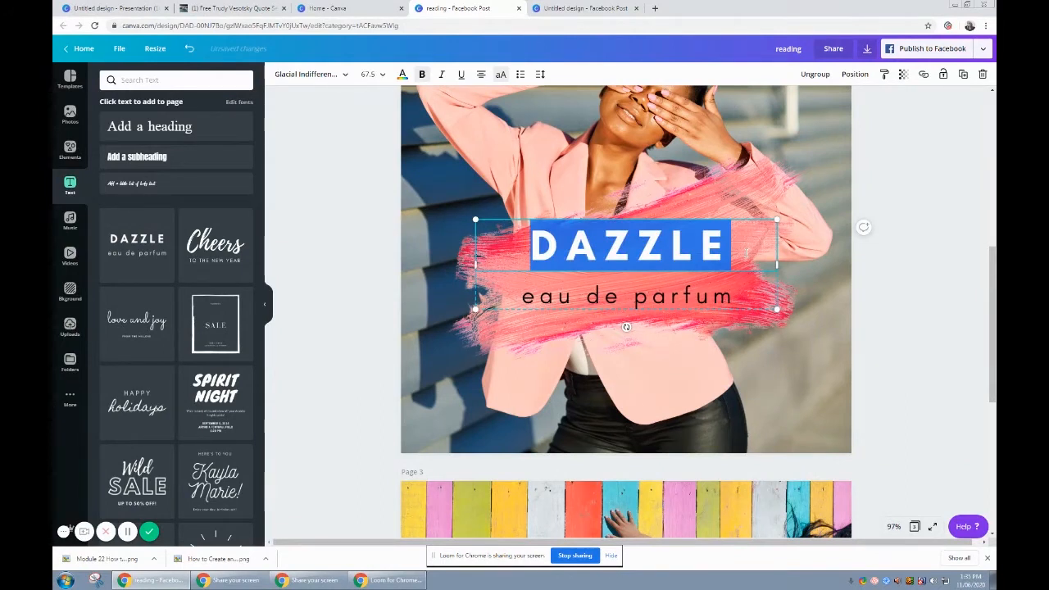
pyautogui.write('OPENING')
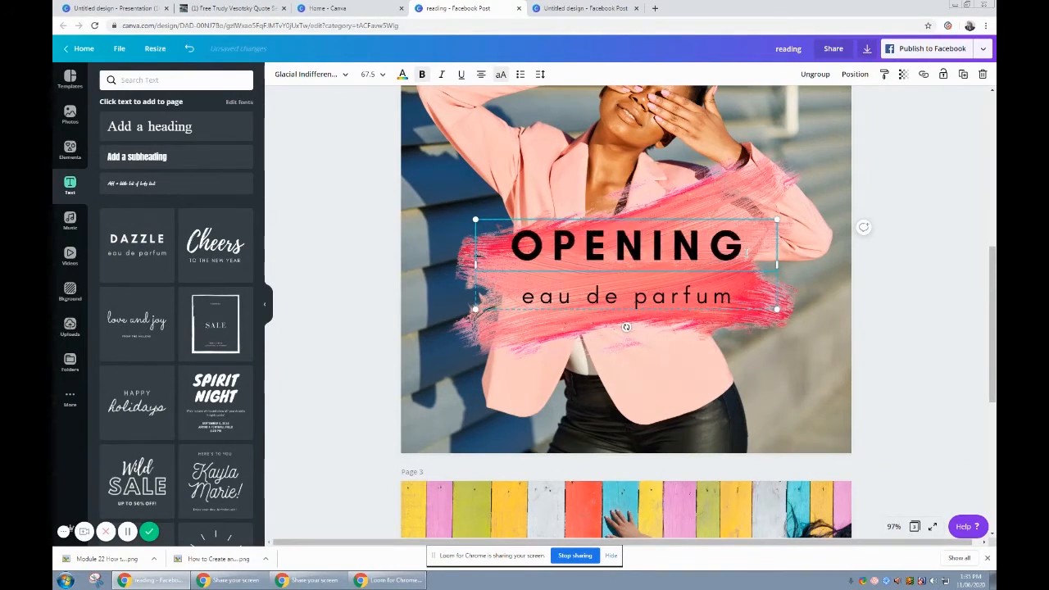
pyautogui.click(703, 298)
pyautogui.moveTo(737, 296); pyautogui.dragTo(497, 286)
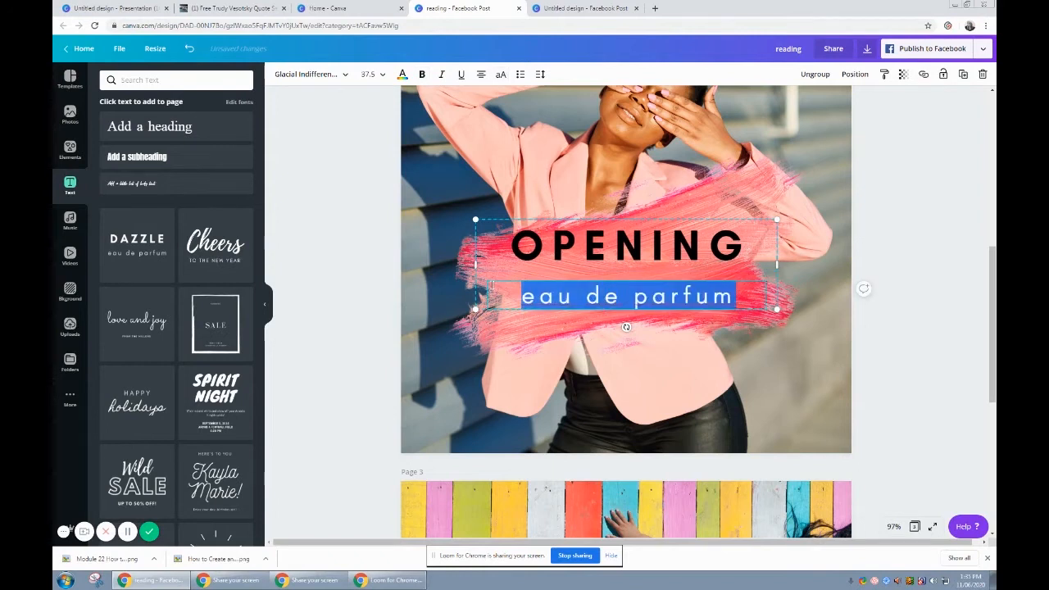
pyautogui.write('MYSELF UP T')
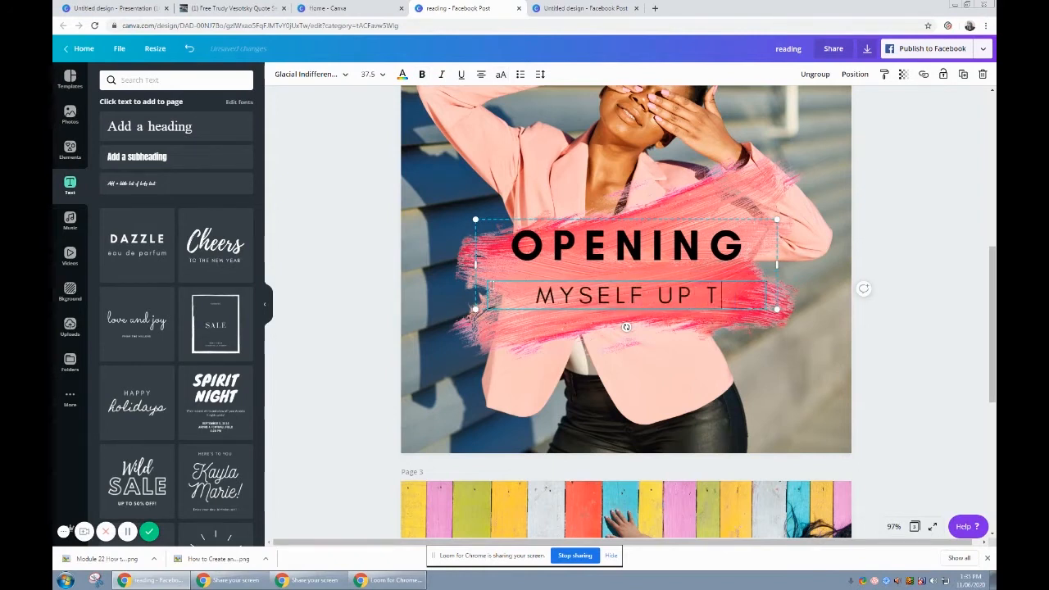
pyautogui.write('O SUCCESS')
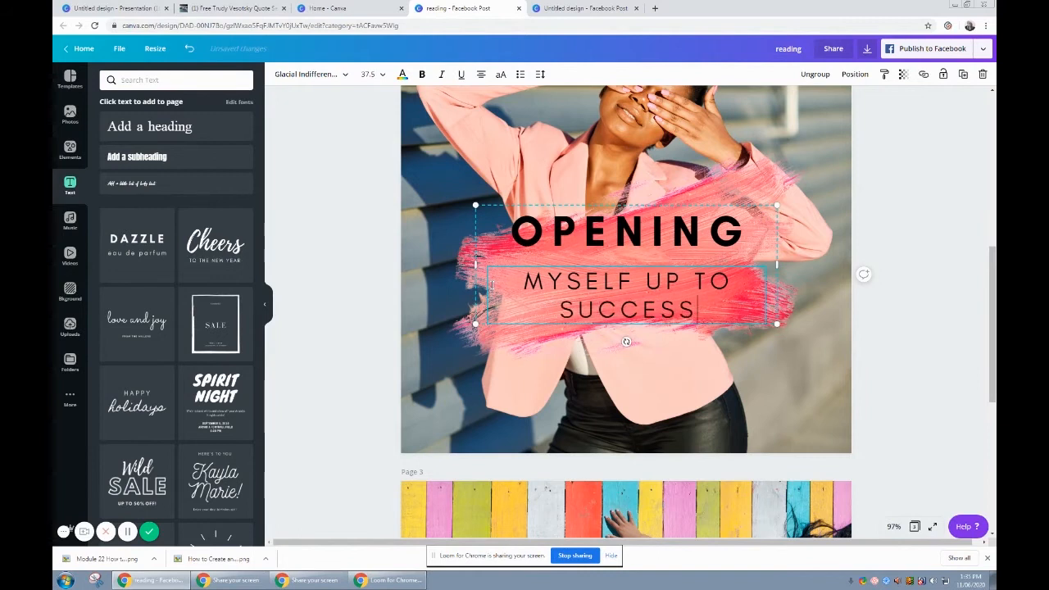
# Duplicate the author name from the page 1 footer and place the copy at the bottom centre of page 2
pyautogui.scroll(2, 326, 217)
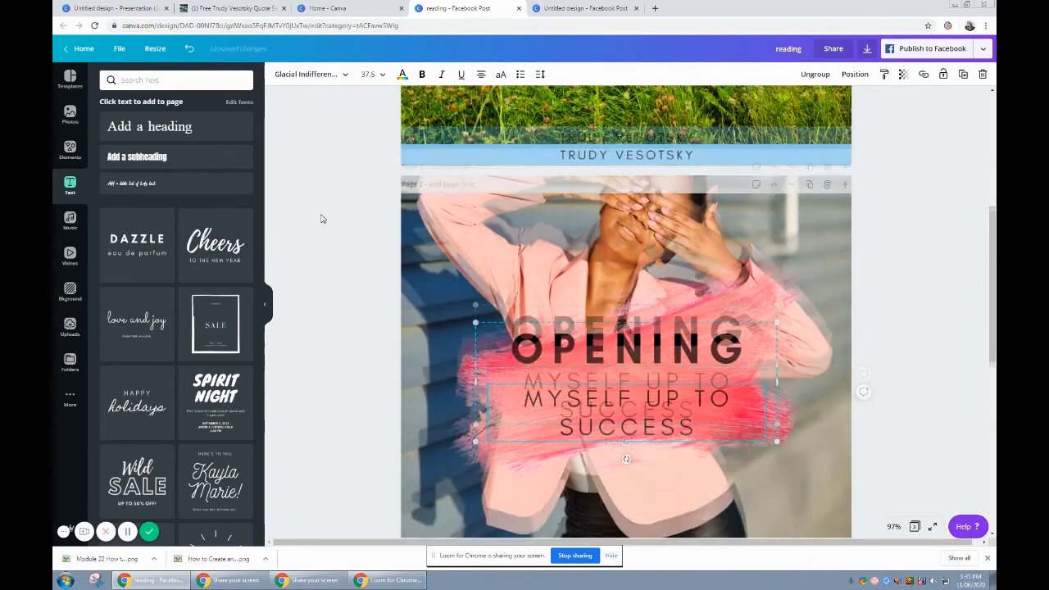
pyautogui.scroll(-1, 438, 278)
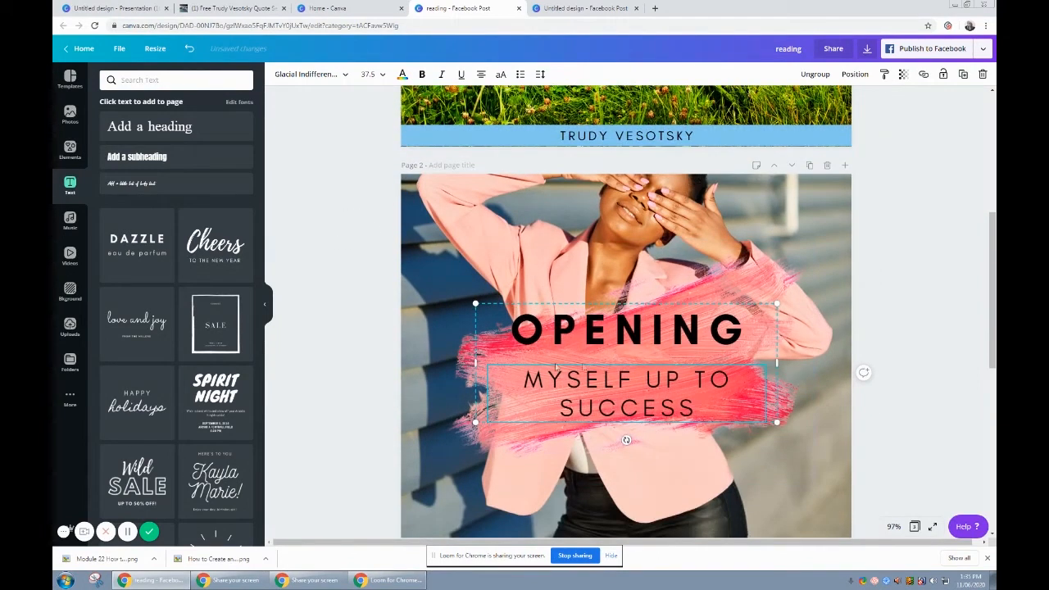
pyautogui.click(355, 308)
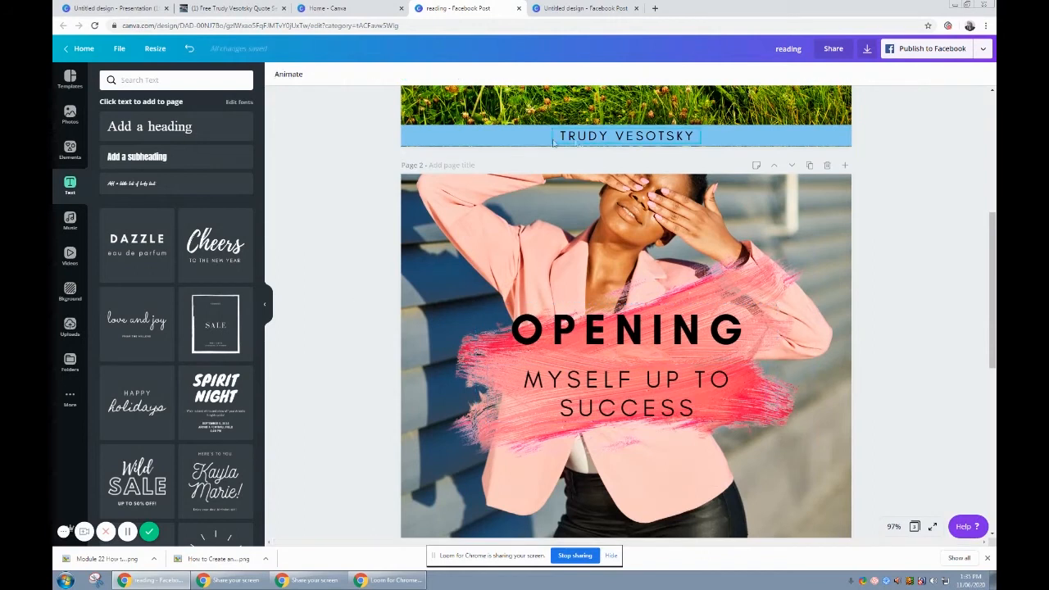
pyautogui.click(609, 137)
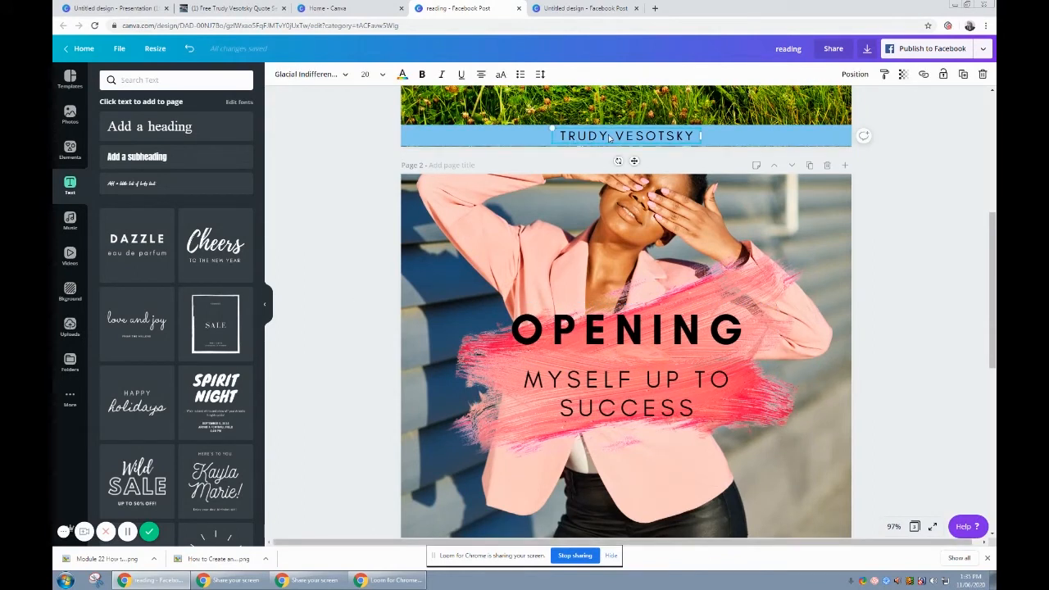
pyautogui.hotkey('ctrl', 'd')
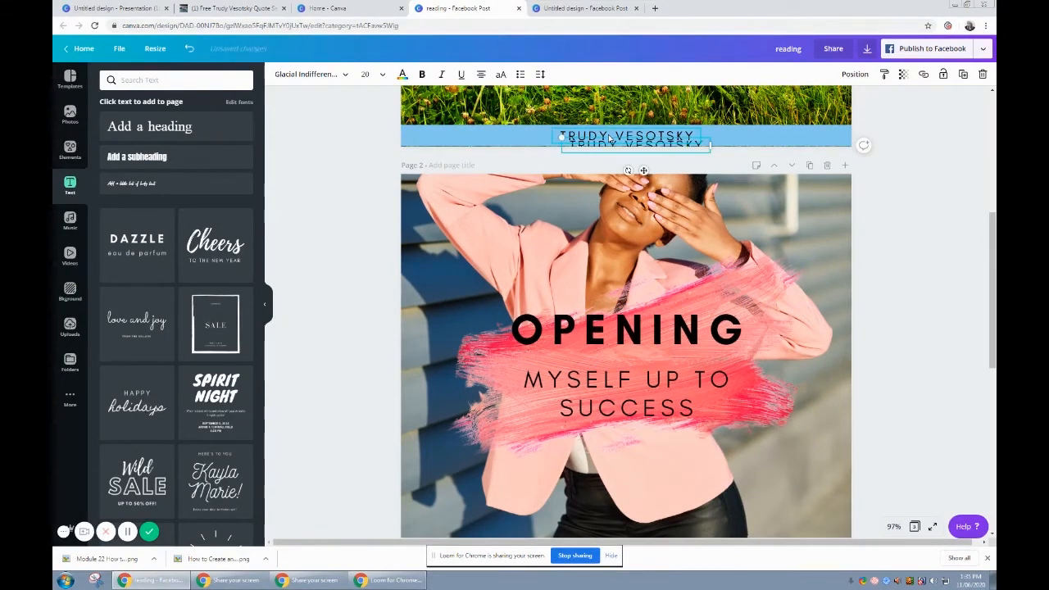
pyautogui.moveTo(637, 150); pyautogui.dragTo(620, 520)
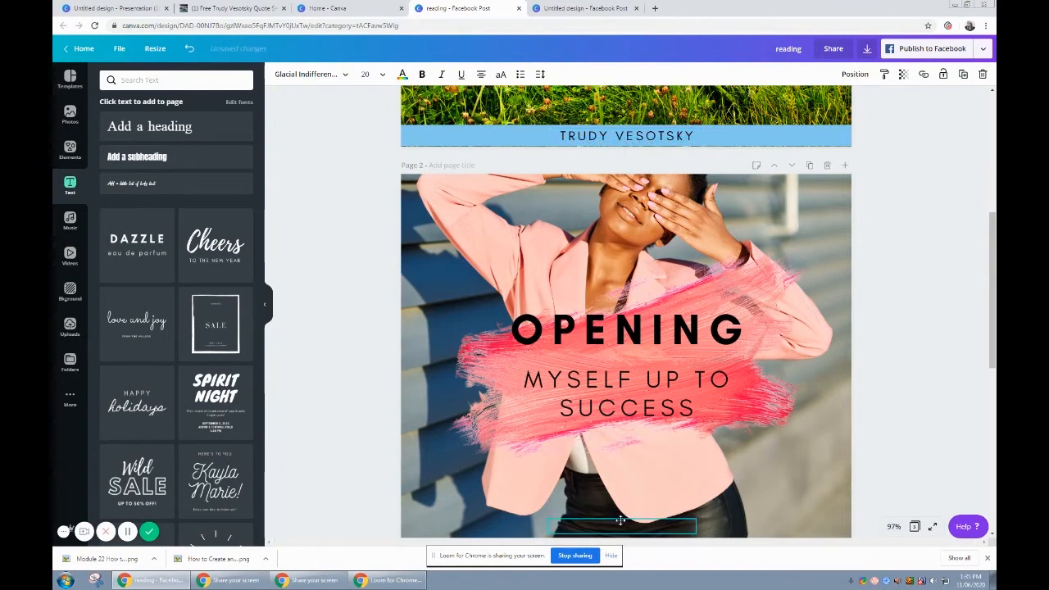
pyautogui.scroll(-3, 352, 401)
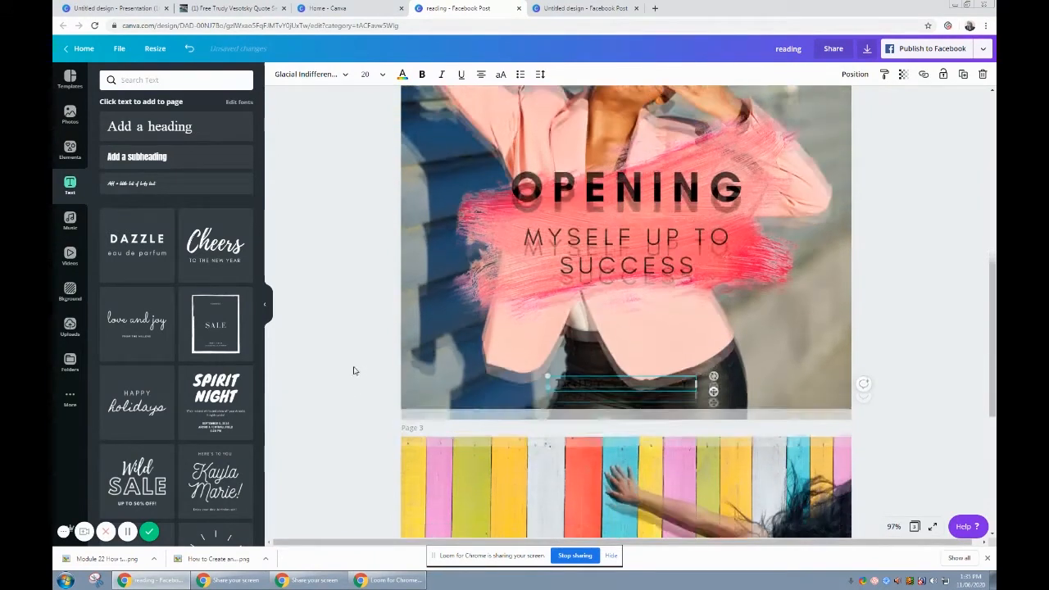
# Add a single-cell grid to page 2 and shrink it to a thin footer strip along the page's bottom edge
pyautogui.click(70, 150)
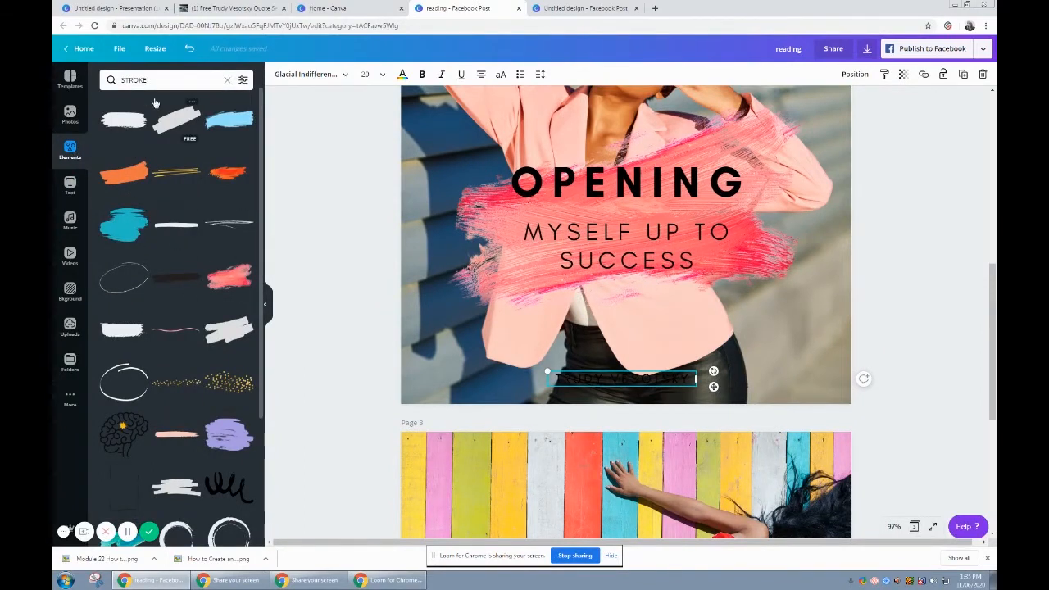
pyautogui.click(228, 82)
pyautogui.click(123, 274)
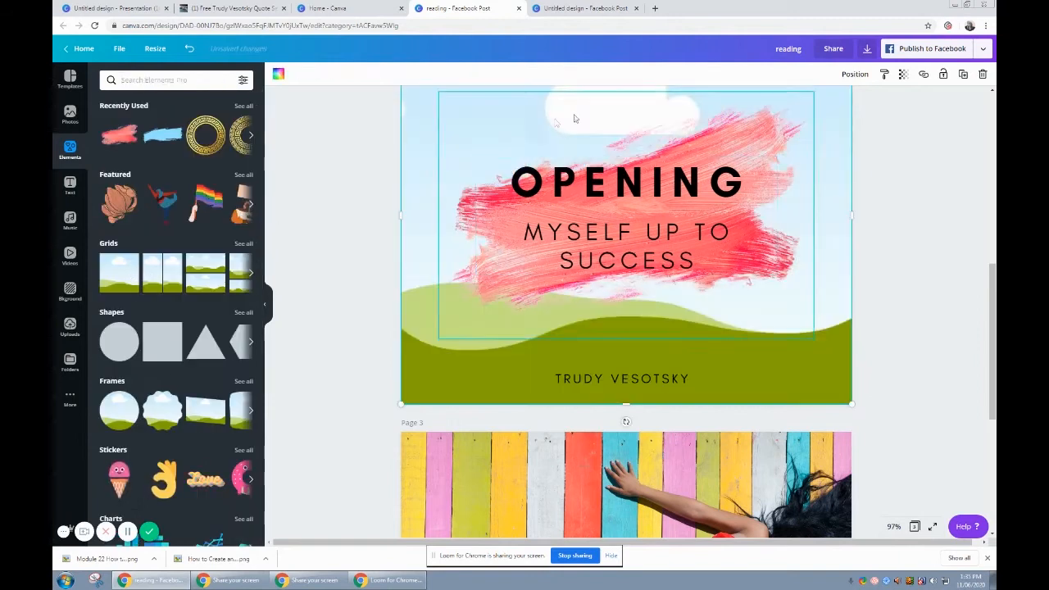
pyautogui.scroll(2, 637, 131)
pyautogui.moveTo(625, 174); pyautogui.dragTo(639, 511)
pyautogui.scroll(-3, 633, 456)
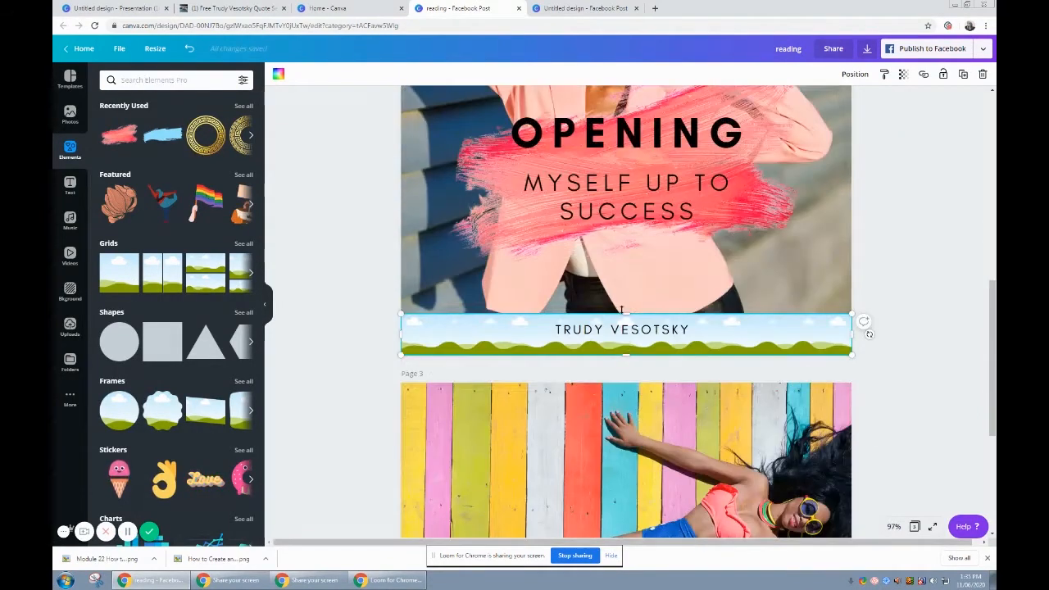
pyautogui.moveTo(625, 312); pyautogui.dragTo(625, 334)
# Colour the page 2 footer strip coral from the paint stroke's photo colours and centre the author name on it
pyautogui.click(278, 75)
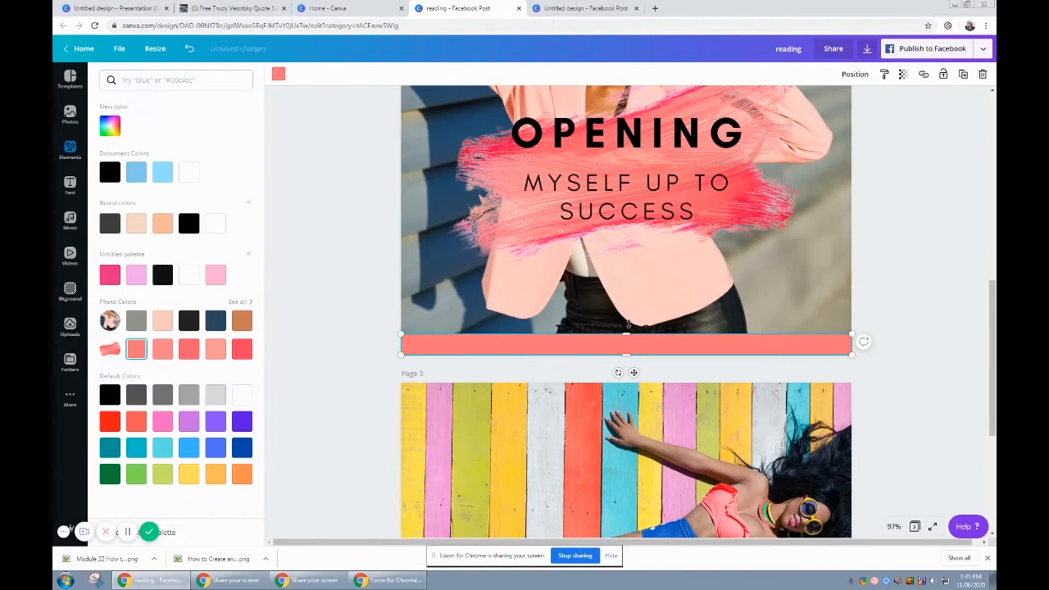
pyautogui.click(628, 327)
pyautogui.click(702, 319)
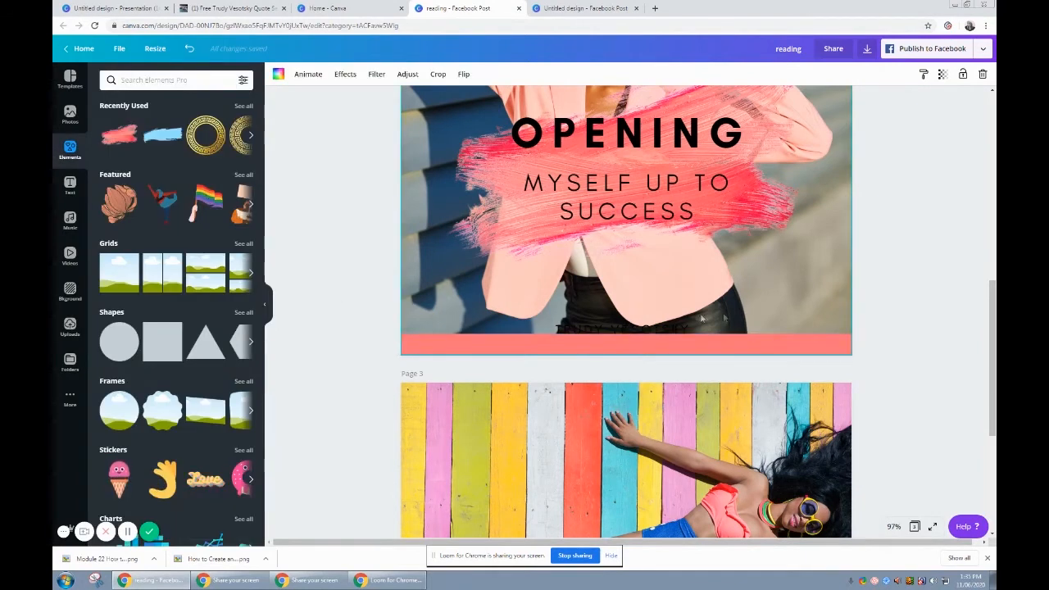
pyautogui.moveTo(685, 327)
pyautogui.mouseDown()
pyautogui.moveTo(681, 343)
pyautogui.moveTo(702, 322)
pyautogui.mouseUp()
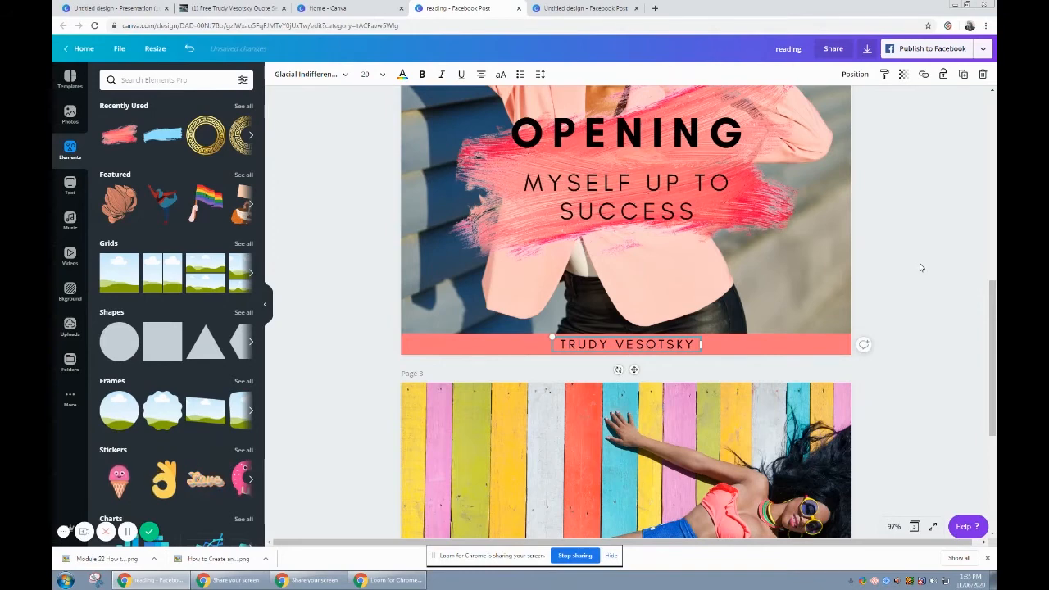
# Copy the "OPENING" text group from page 2 to page 3 and move it to the upper left of the photo
pyautogui.scroll(6, 918, 267)
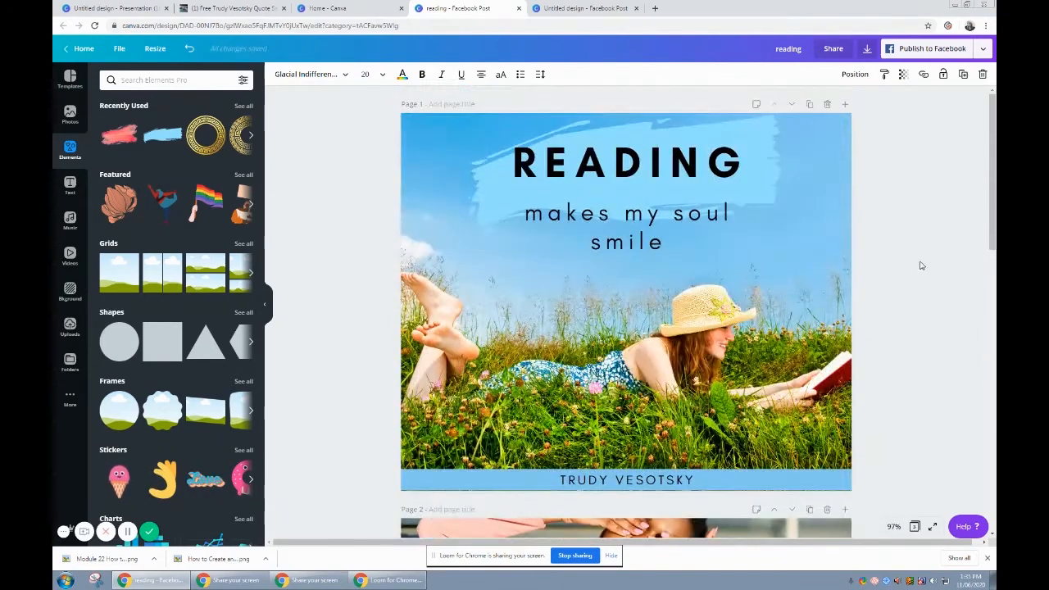
pyautogui.scroll(-5, 919, 267)
pyautogui.scroll(-4, 920, 265)
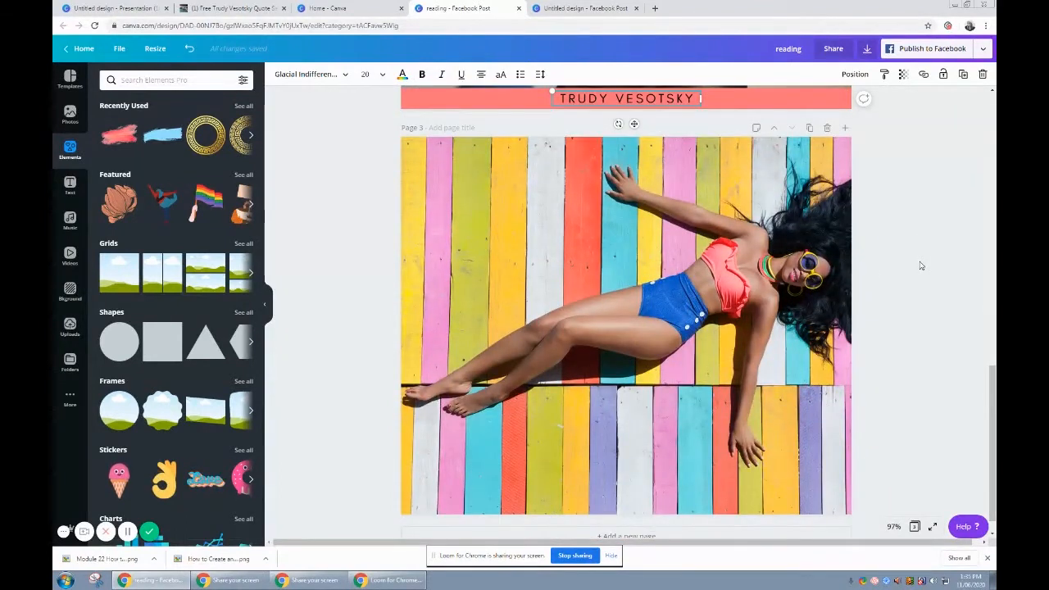
pyautogui.scroll(2, 524, 205)
pyautogui.scroll(2, 524, 205)
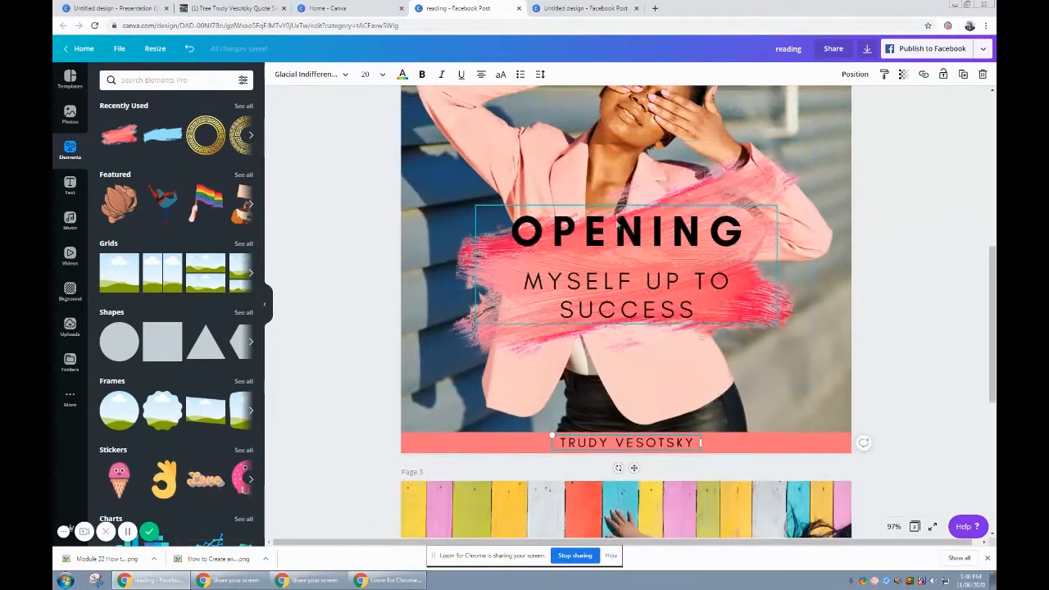
pyautogui.click(613, 230)
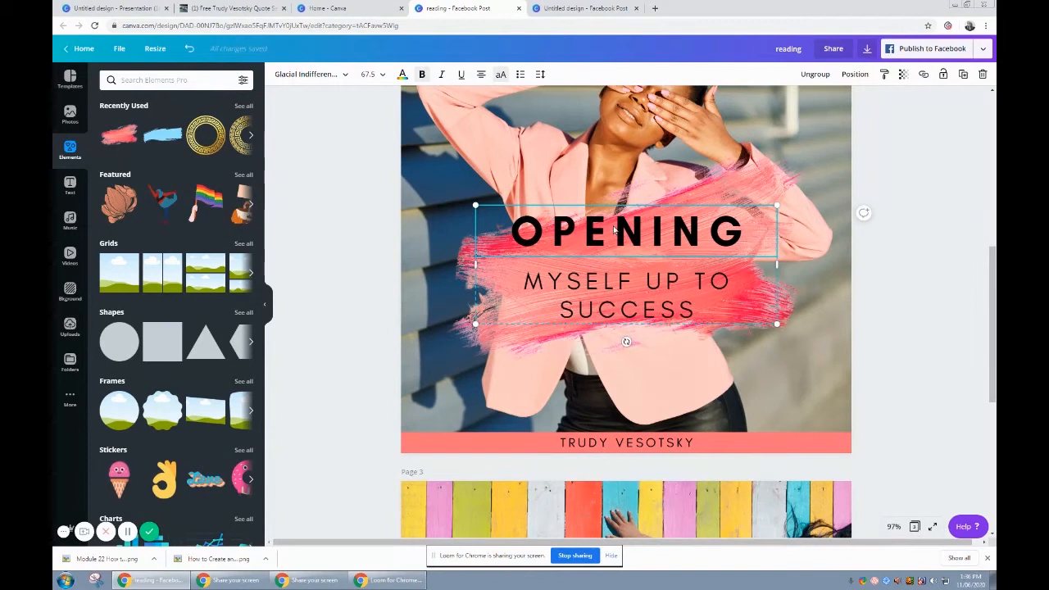
pyautogui.rightClick(612, 230)
pyautogui.click(634, 241)
pyautogui.scroll(-4, 477, 247)
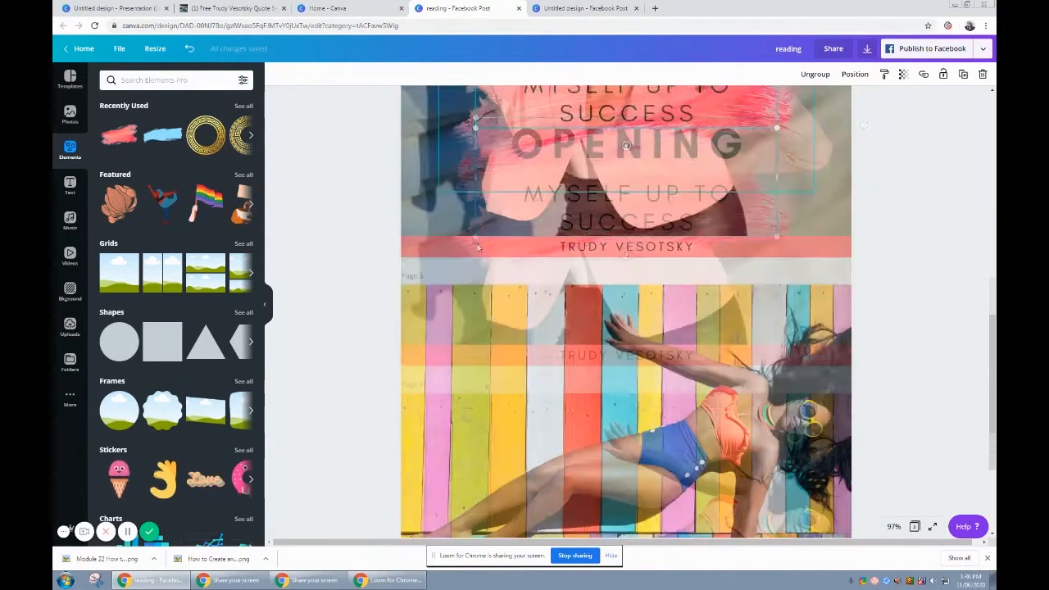
pyautogui.scroll(-2, 478, 247)
pyautogui.rightClick(579, 241)
pyautogui.click(602, 276)
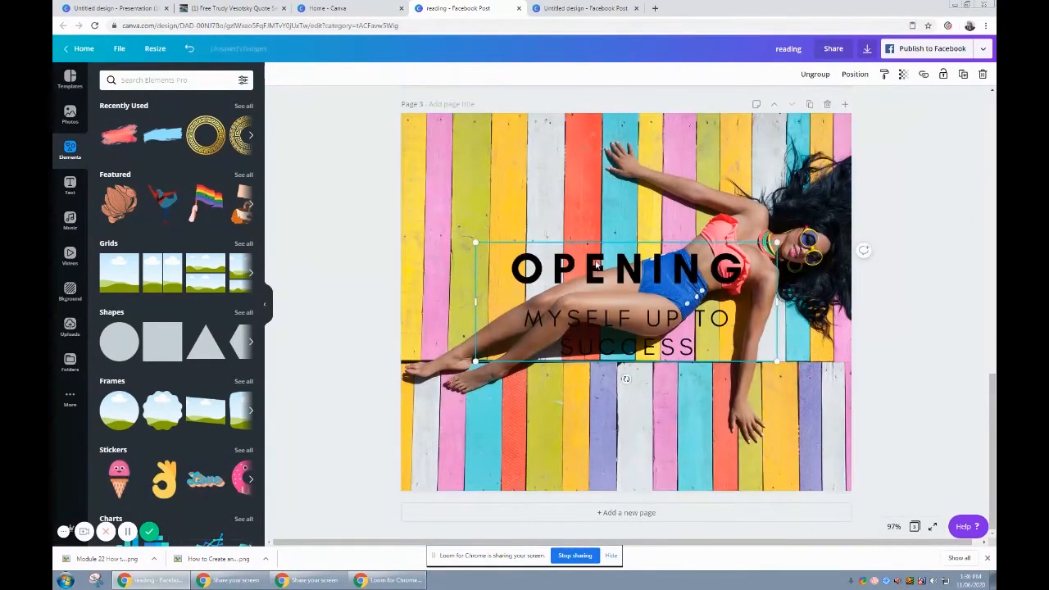
pyautogui.moveTo(678, 286); pyautogui.dragTo(596, 177)
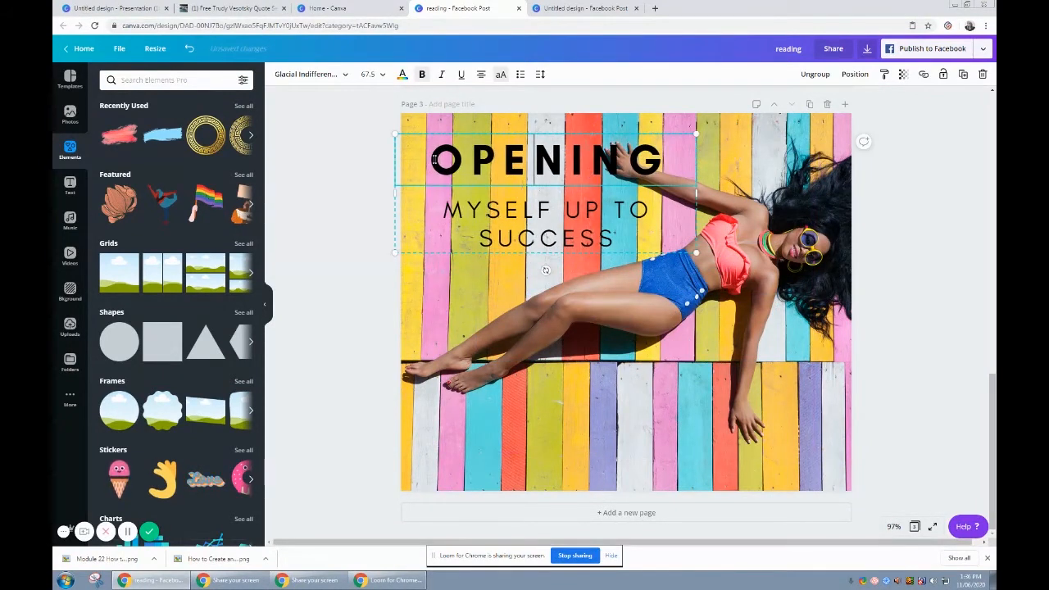
# Replace the page 3 text with the heading "COLOUR" and the subtitle "MY WORLD"
pyautogui.moveTo(430, 161); pyautogui.dragTo(661, 164)
pyautogui.write('COLOUR')
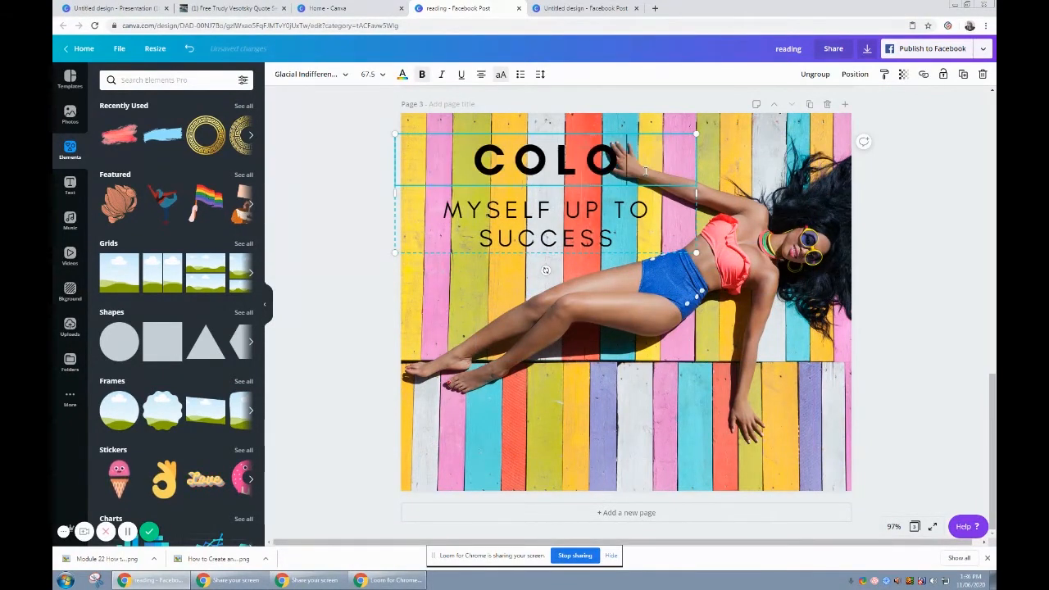
pyautogui.press('BackSpace')
pyautogui.press('BackSpace')
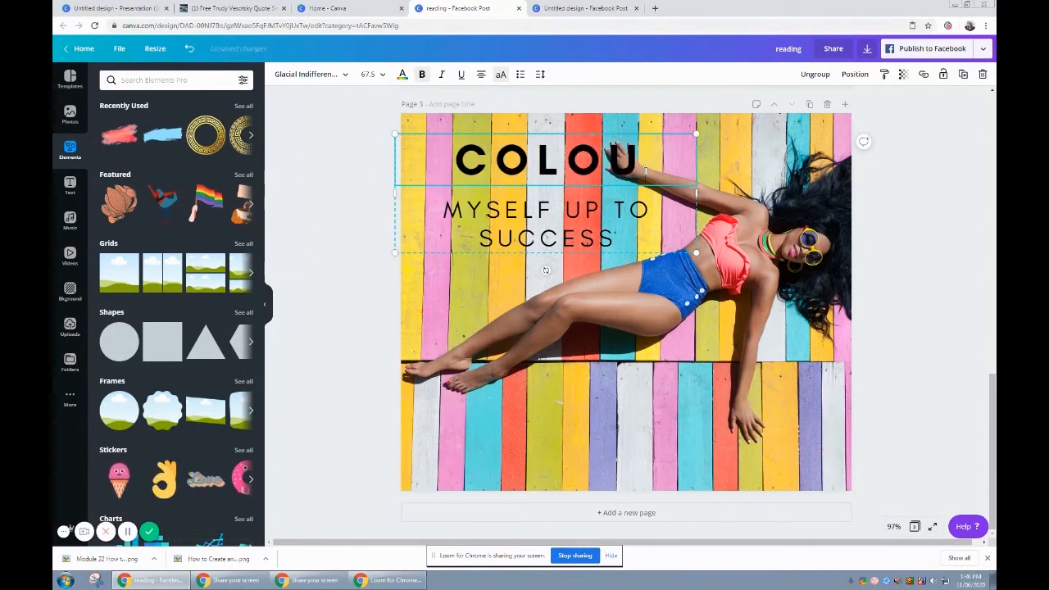
pyautogui.write('R')
pyautogui.click(616, 239)
pyautogui.moveTo(616, 238); pyautogui.dragTo(465, 208)
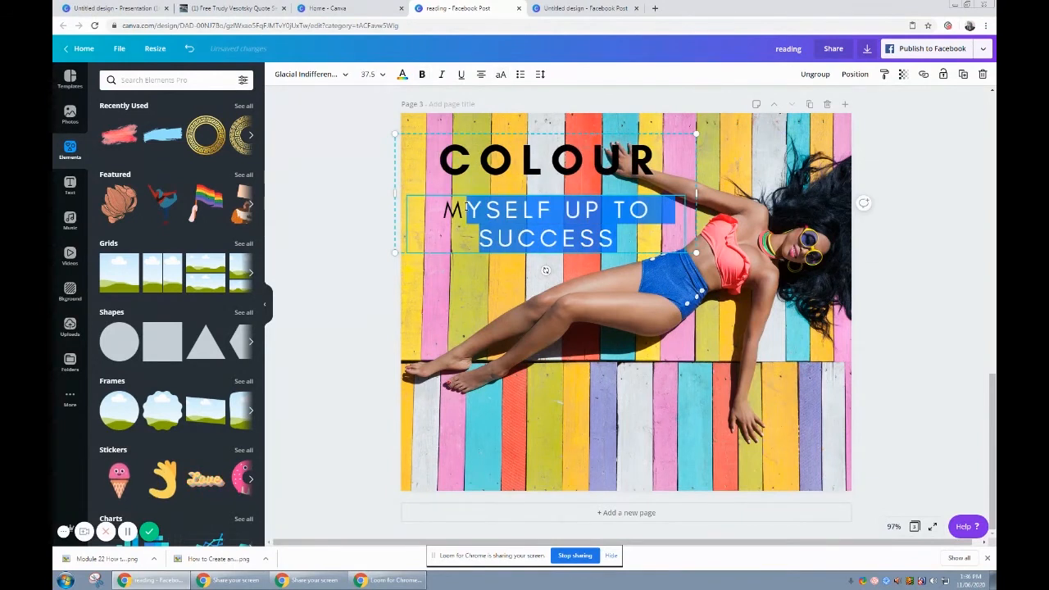
pyautogui.write('Y WORLD')
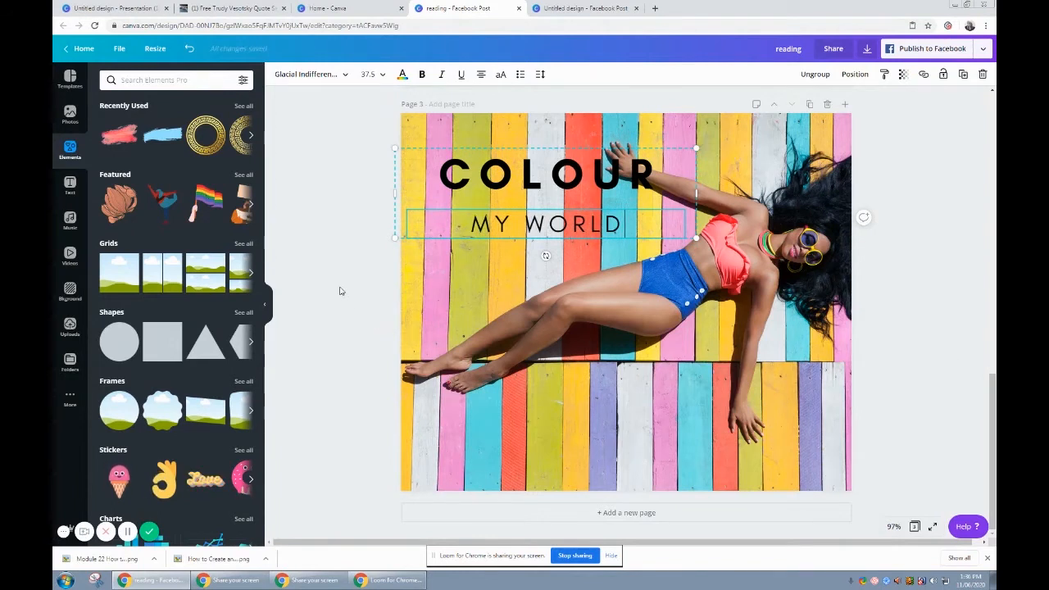
# Copy the coral footer strip from page 2 to page 3 and recolour the copy light blue from the document colours
pyautogui.scroll(3, 339, 290)
pyautogui.click(425, 270)
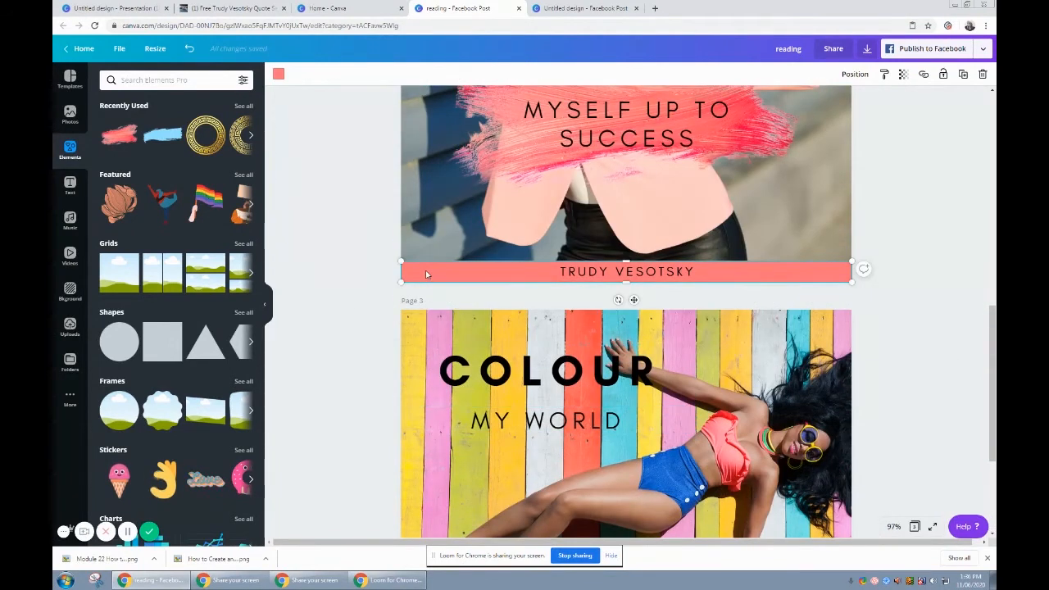
pyautogui.rightClick(426, 270)
pyautogui.click(473, 284)
pyautogui.scroll(-3, 358, 304)
pyautogui.click(455, 462)
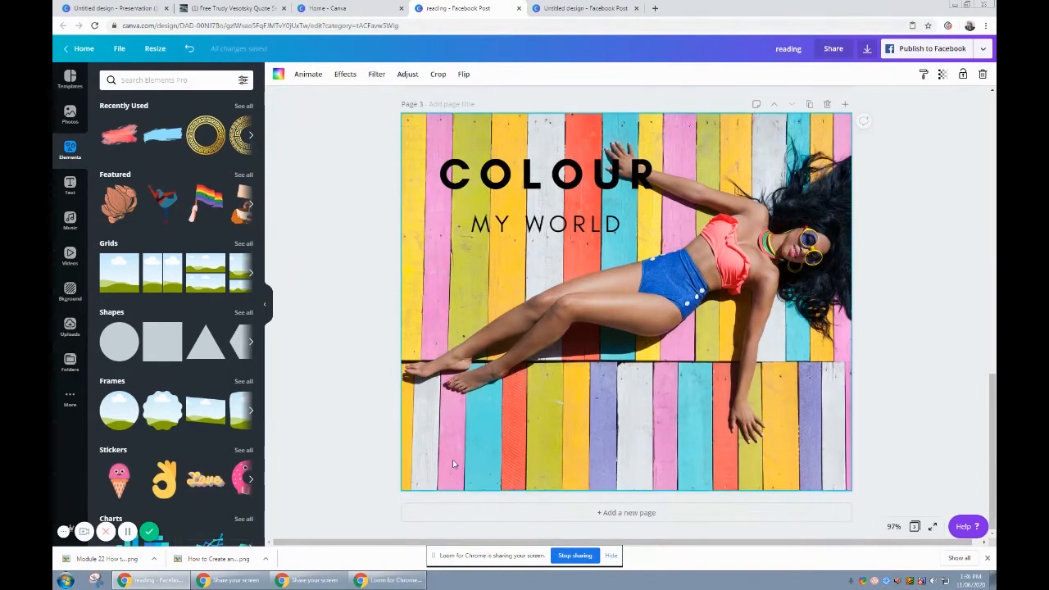
pyautogui.rightClick(455, 462)
pyautogui.click(480, 482)
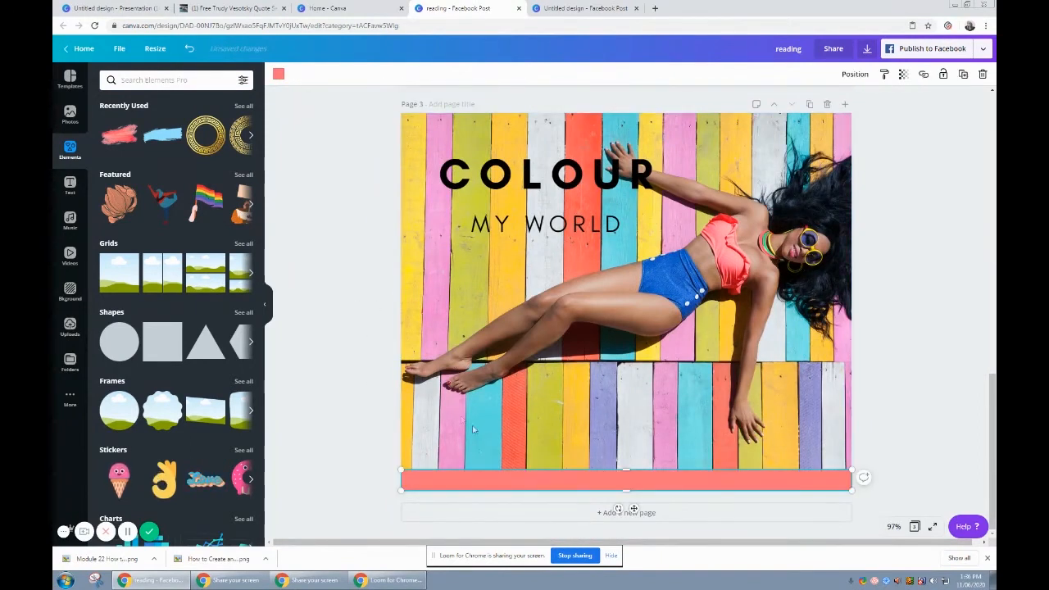
pyautogui.click(279, 76)
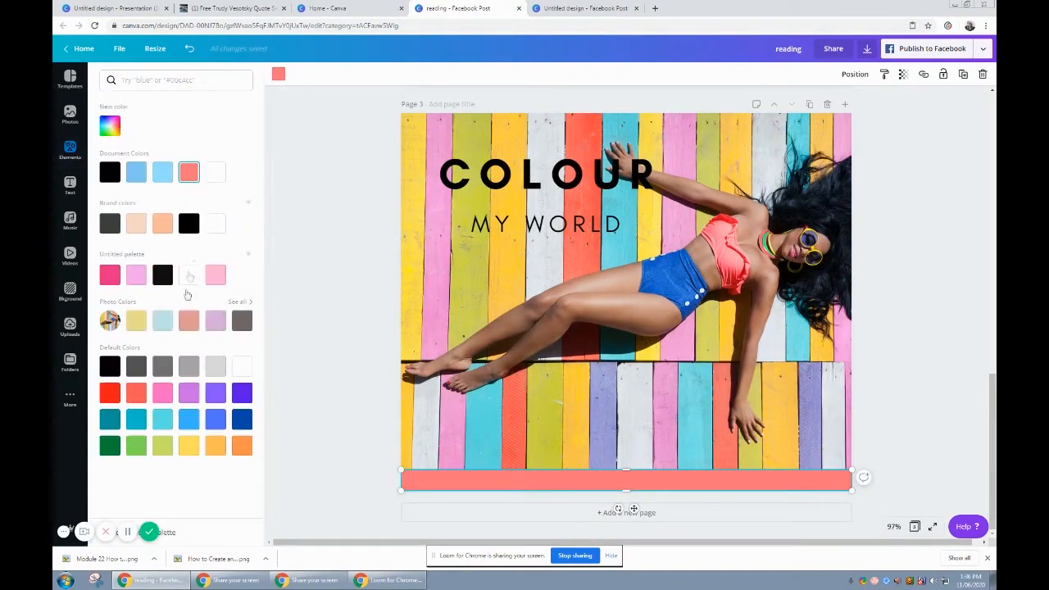
pyautogui.click(162, 171)
# Copy the author name from page 2 and paste it onto the light blue footer strip of page 3
pyautogui.scroll(3, 327, 240)
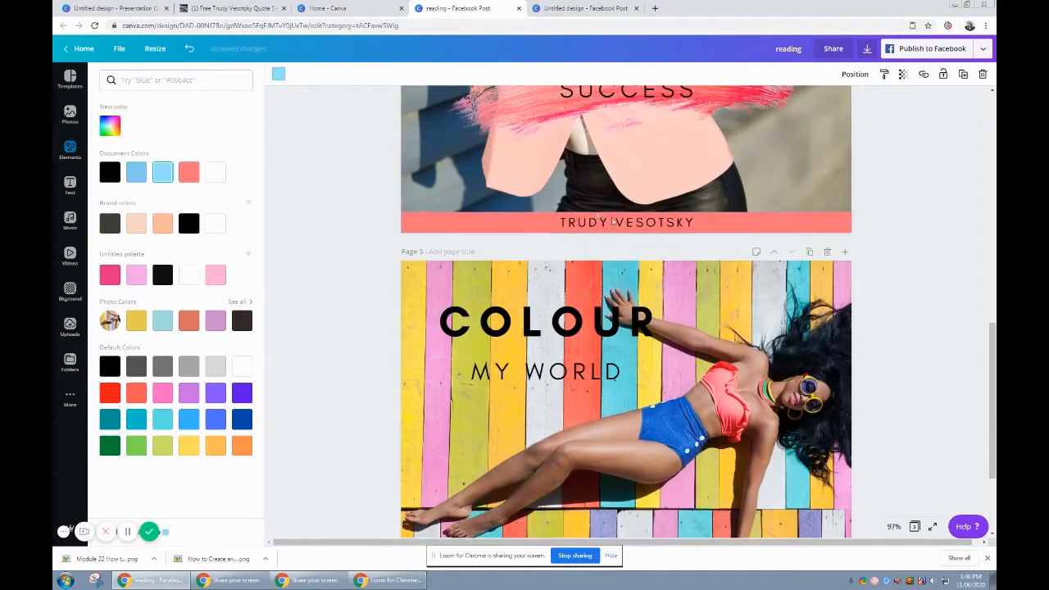
pyautogui.click(627, 223)
pyautogui.scroll(-3, 627, 225)
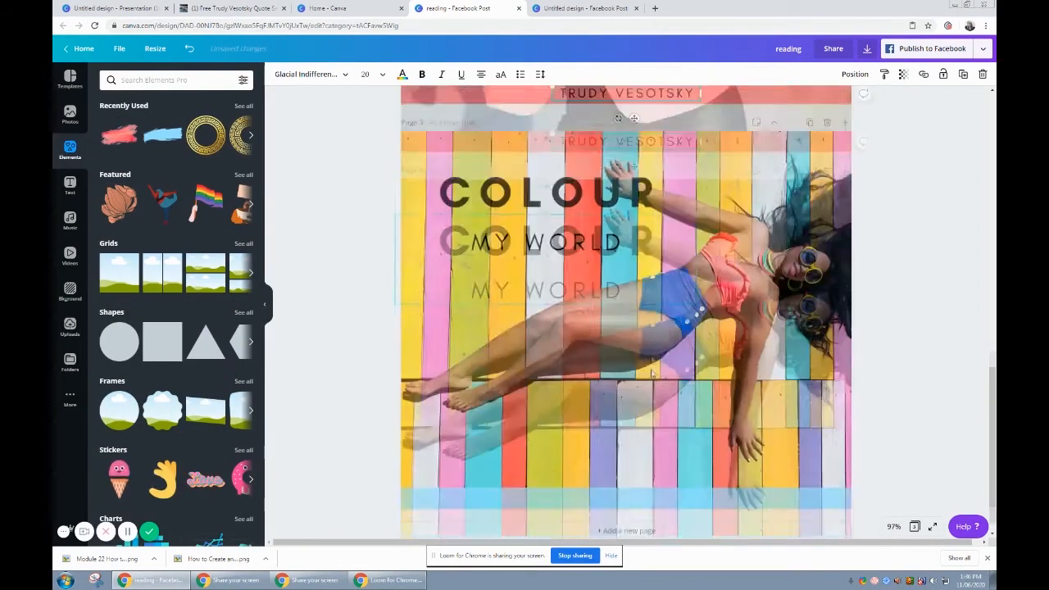
pyautogui.rightClick(635, 479)
pyautogui.click(664, 423)
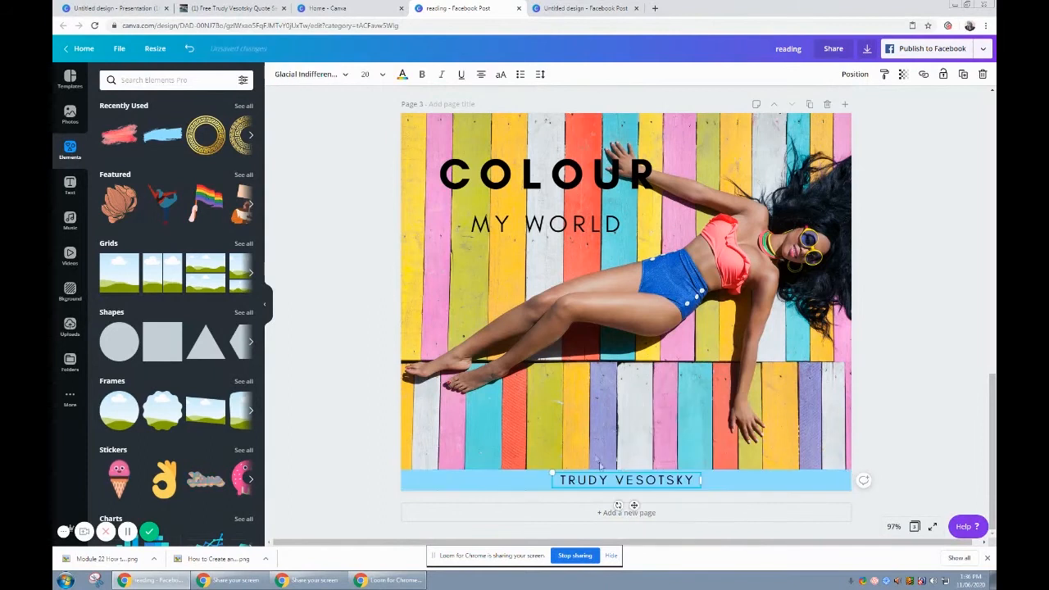
# Move the "COLOUR MY WORLD" text group on page 3 slightly down and to the left
pyautogui.scroll(3, 345, 243)
pyautogui.scroll(-3, 345, 244)
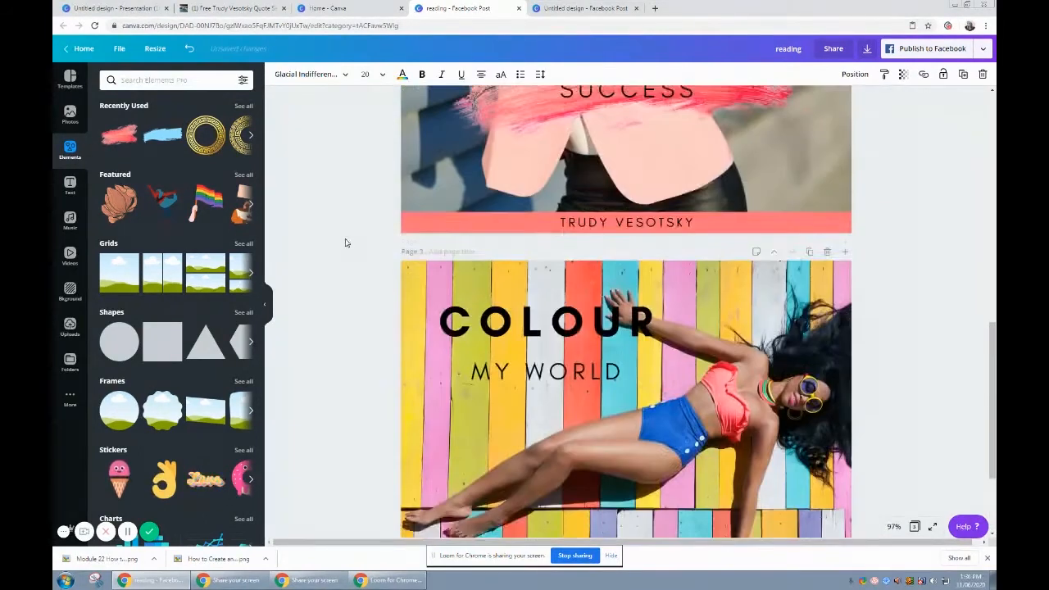
pyautogui.click(506, 198)
pyautogui.moveTo(505, 198); pyautogui.dragTo(495, 224)
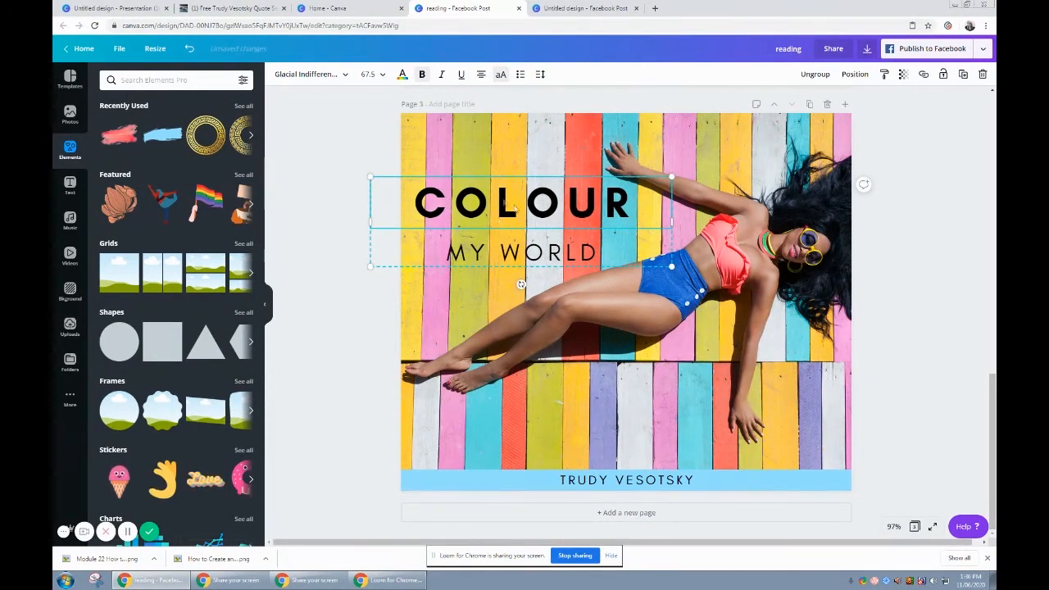
# Add page 4, remove its inherited photo and fill it with the uploaded "I BREATHE" image
pyautogui.scroll(5, 329, 252)
pyautogui.scroll(1, 328, 252)
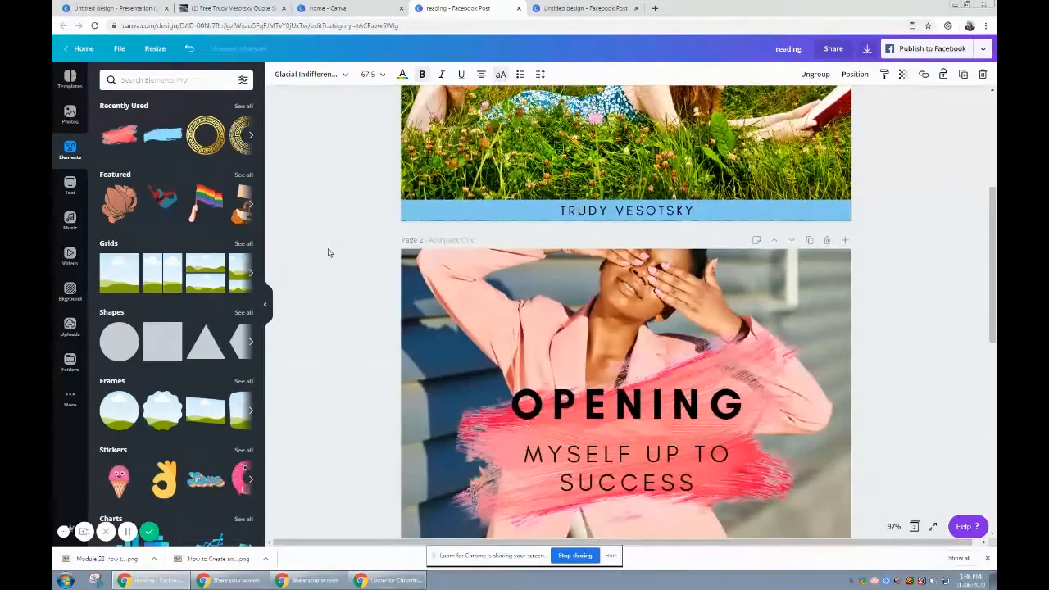
pyautogui.scroll(3, 328, 253)
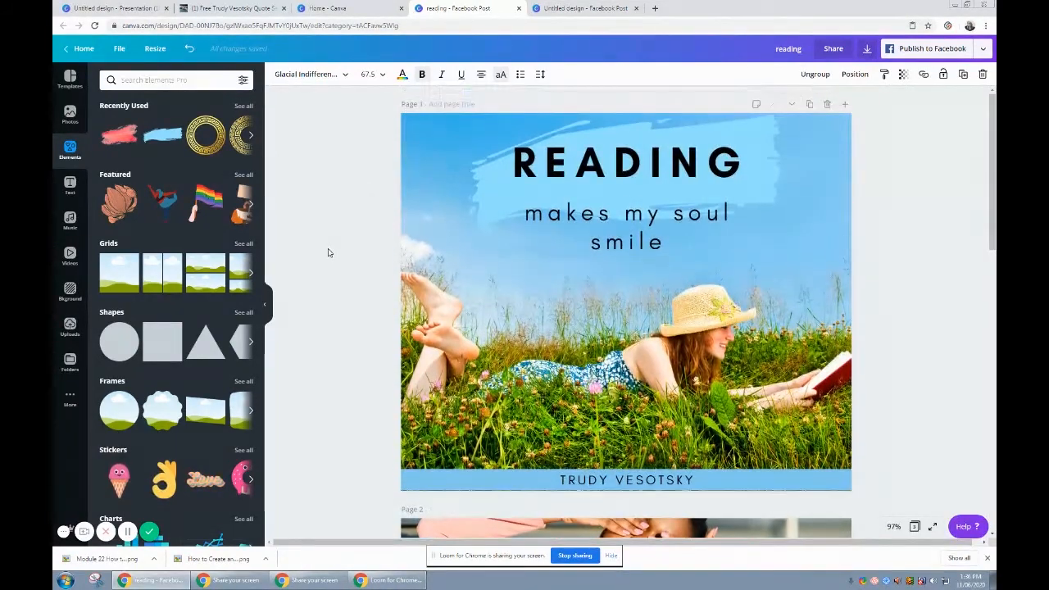
pyautogui.scroll(-9, 368, 260)
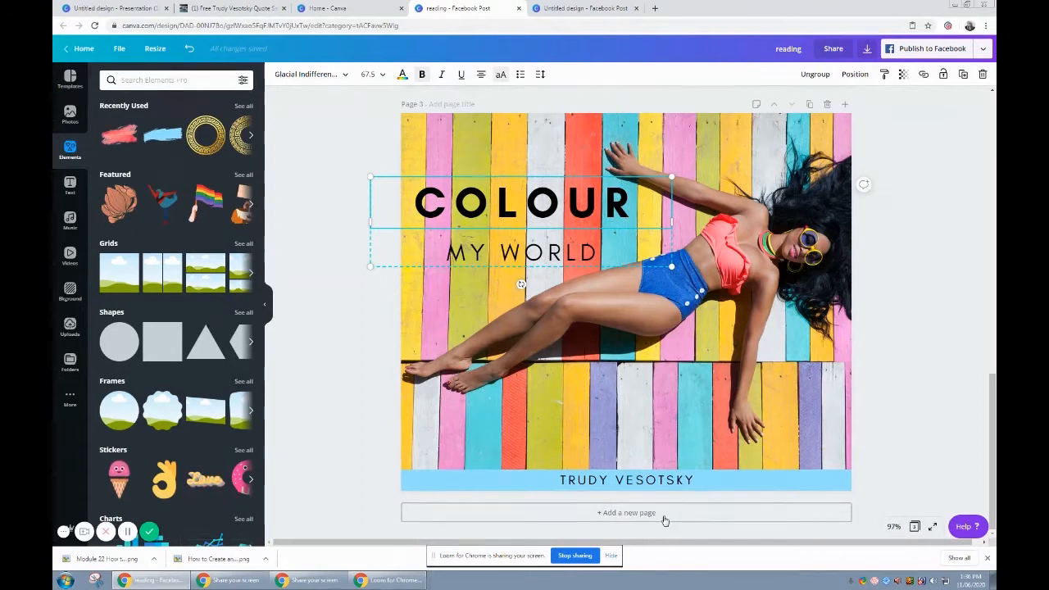
pyautogui.click(664, 514)
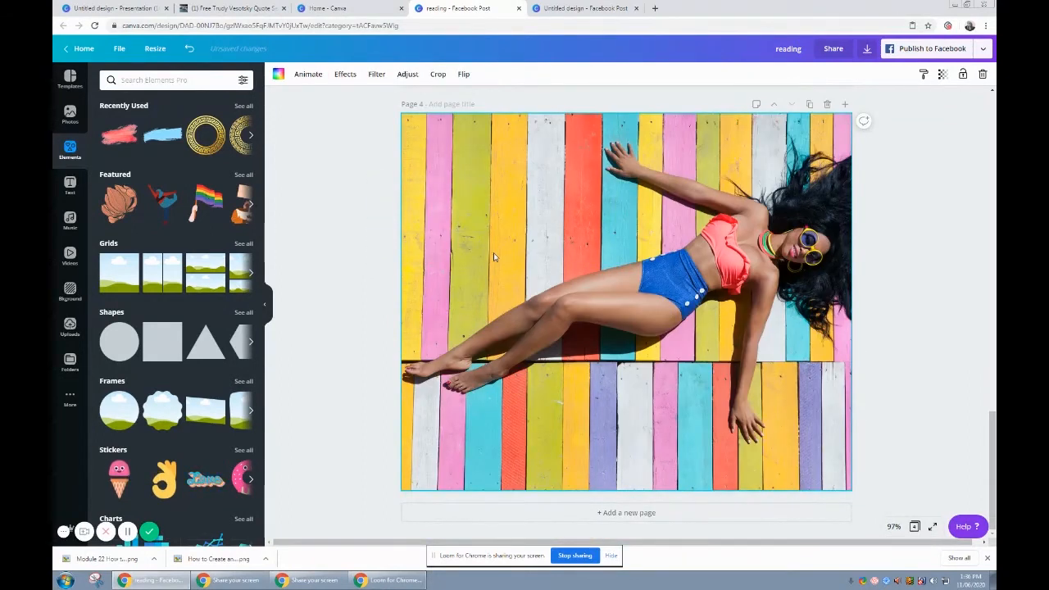
pyautogui.press('Delete')
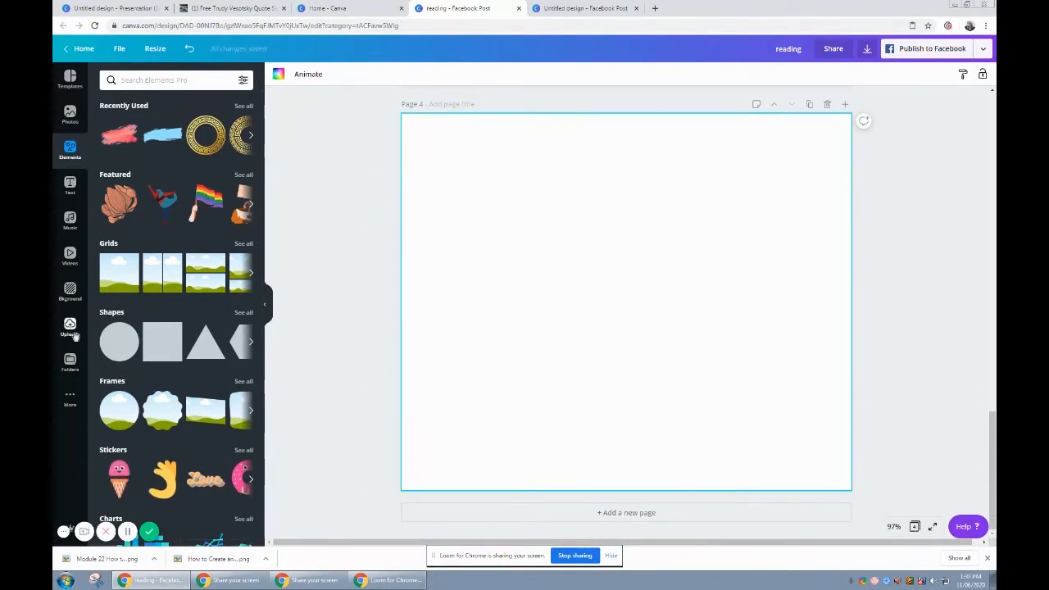
pyautogui.click(80, 326)
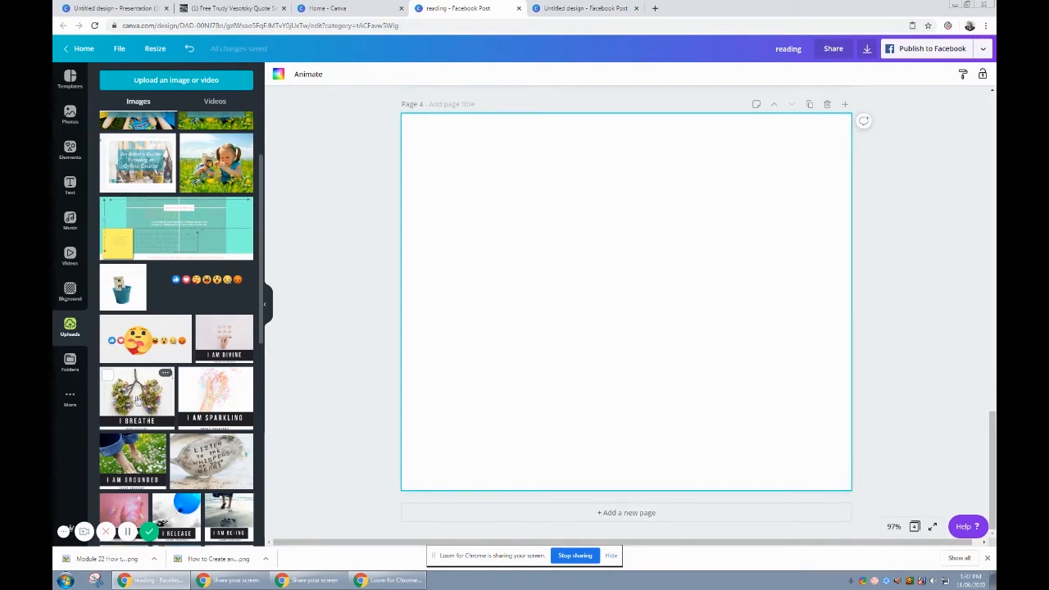
pyautogui.click(181, 85)
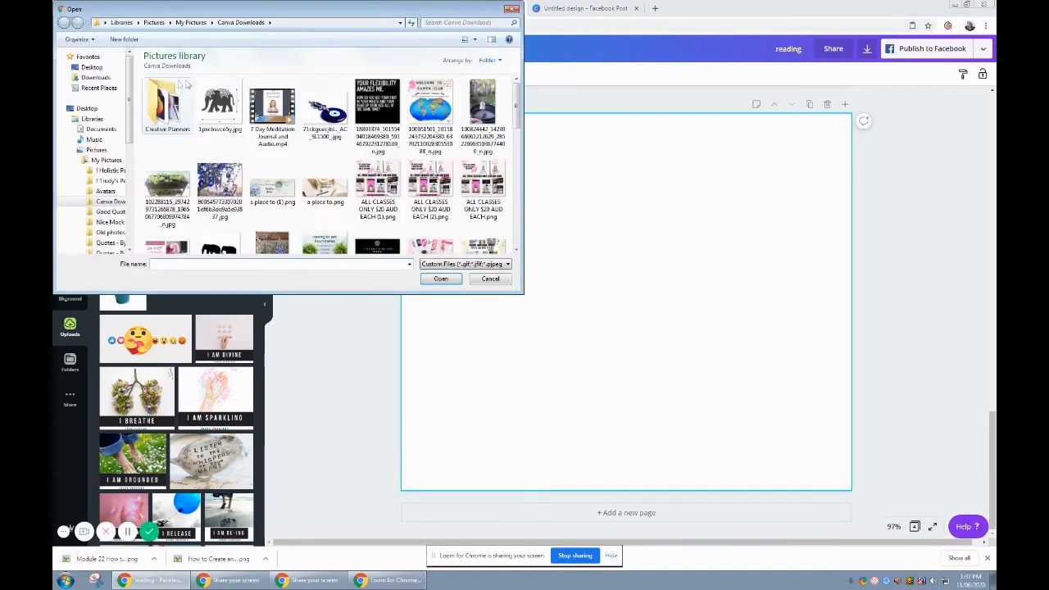
pyautogui.click(512, 7)
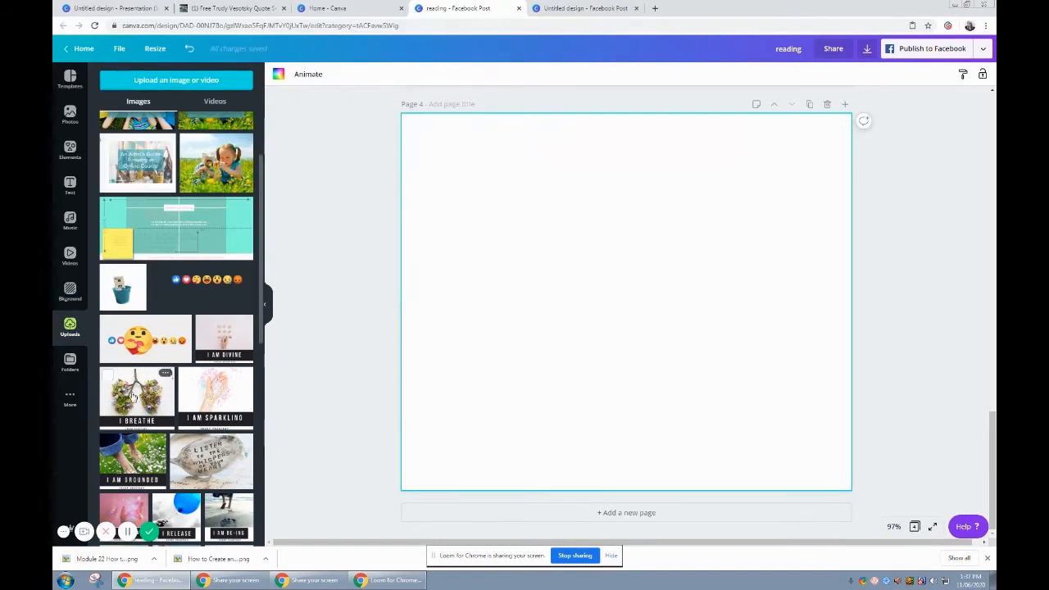
pyautogui.moveTo(133, 396); pyautogui.dragTo(426, 168)
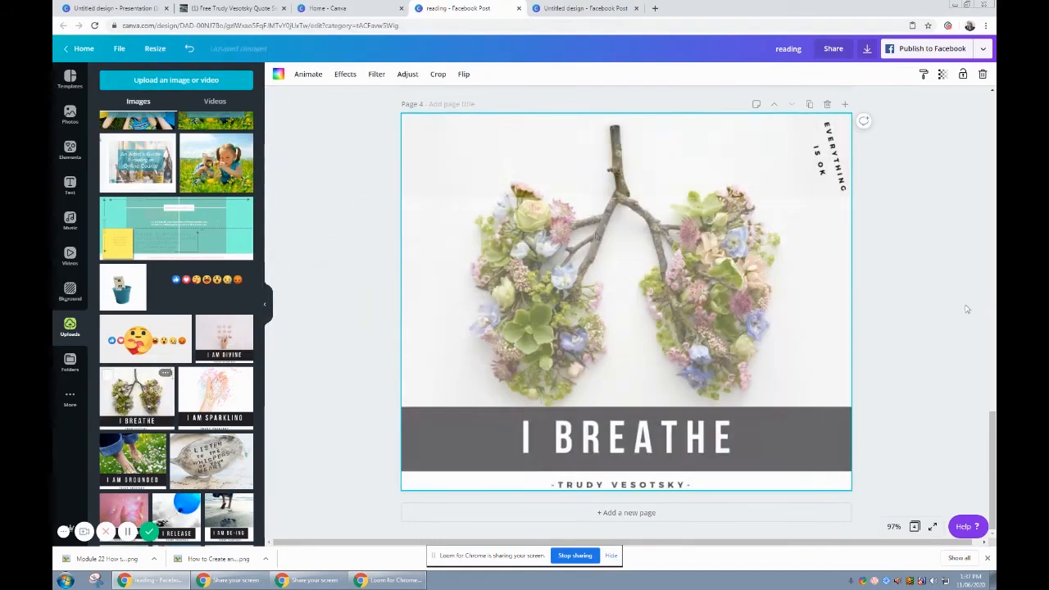
# Add pages 5 and 6 and fill them with the uploaded "I AM SPARKLING" and "I AM GROUNDED" images
pyautogui.click(634, 513)
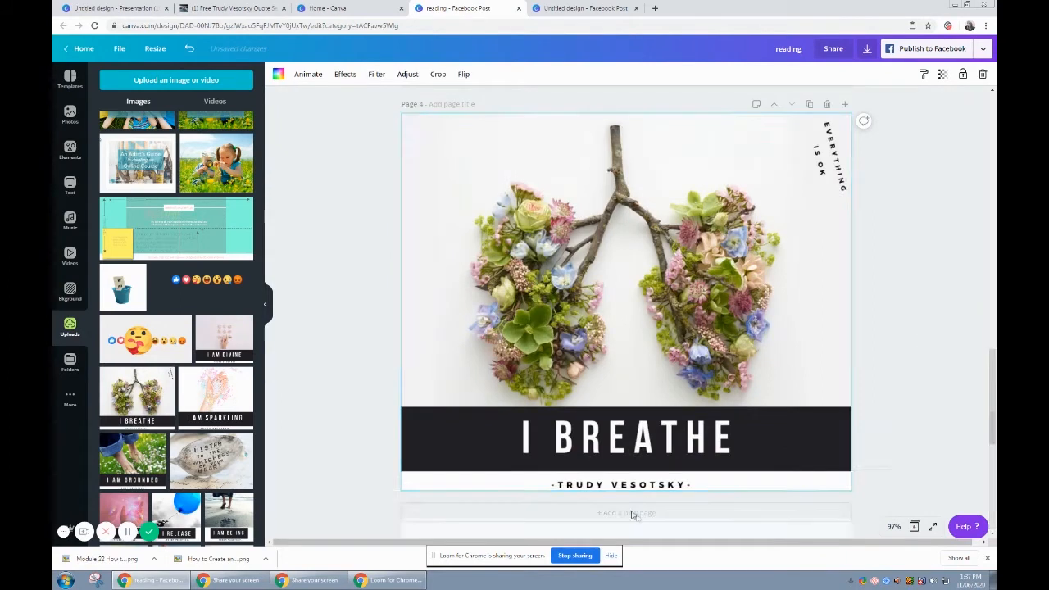
pyautogui.moveTo(202, 429); pyautogui.dragTo(496, 144)
pyautogui.click(703, 516)
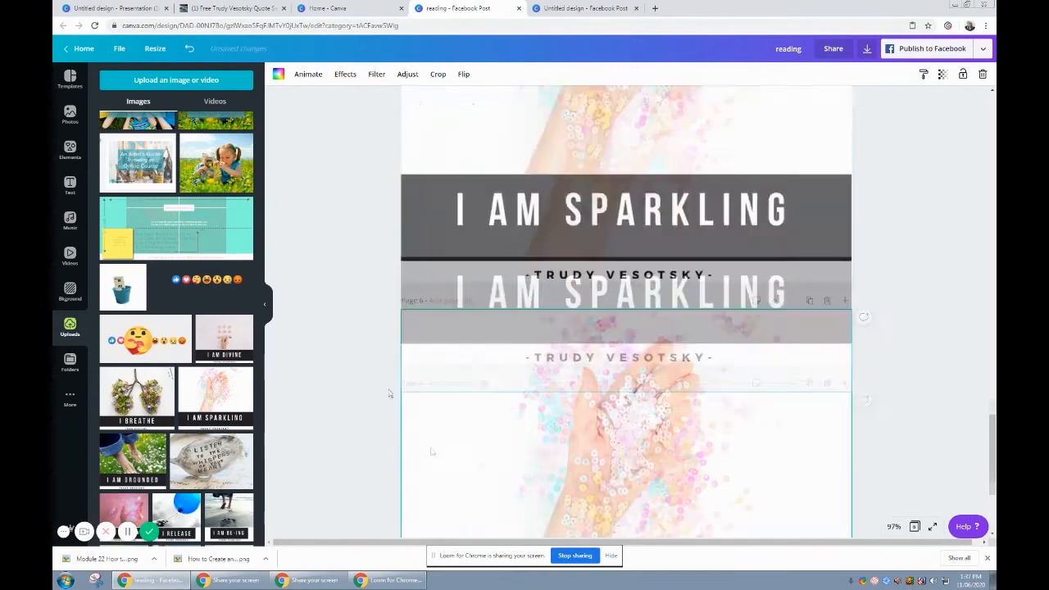
pyautogui.moveTo(147, 467); pyautogui.dragTo(405, 295)
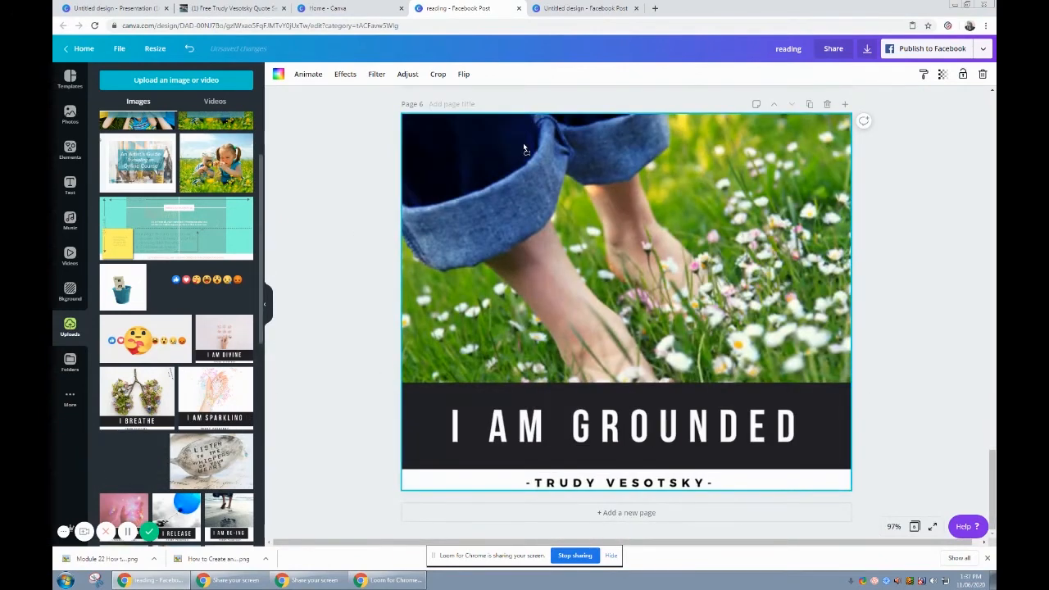
# Add page 7 and fill it with the uploaded "LISTEN TO THE WHISPERS OF YOUR HEART" spoon photo
pyautogui.scroll(15, 651, 282)
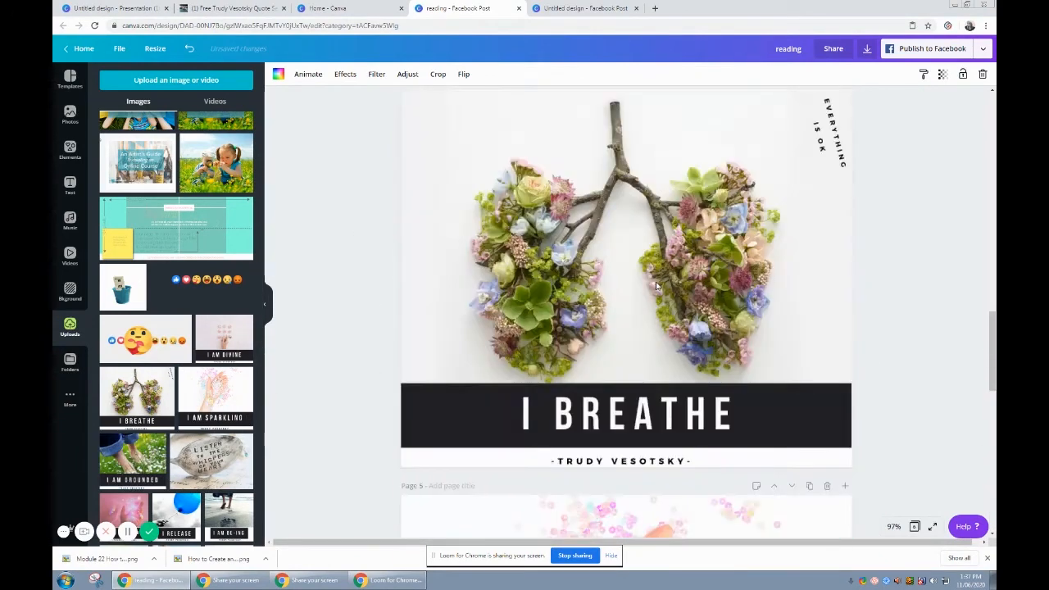
pyautogui.scroll(9, 651, 282)
pyautogui.scroll(-8, 672, 246)
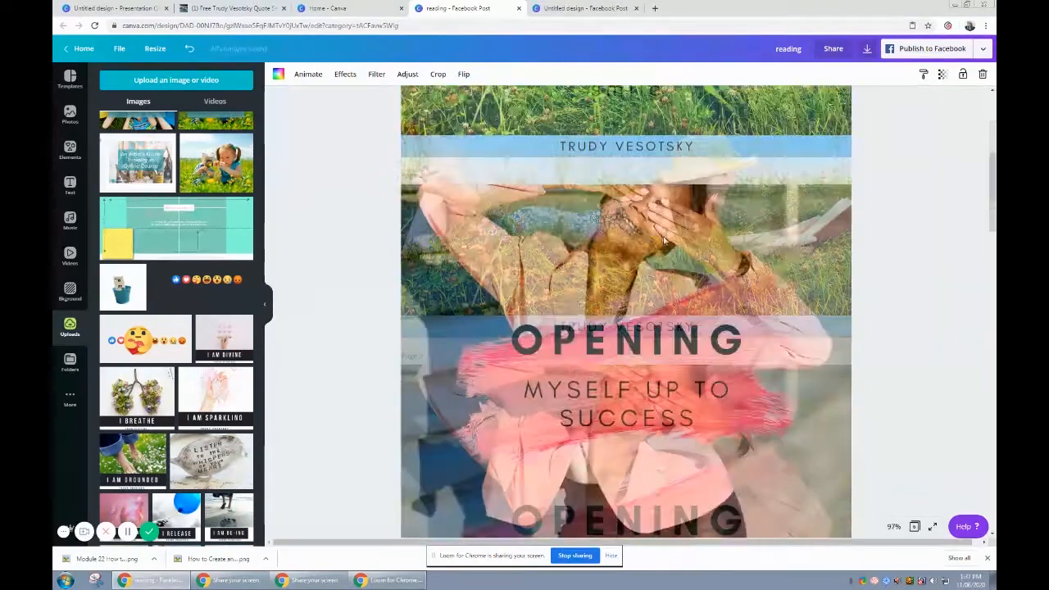
pyautogui.scroll(-12, 672, 246)
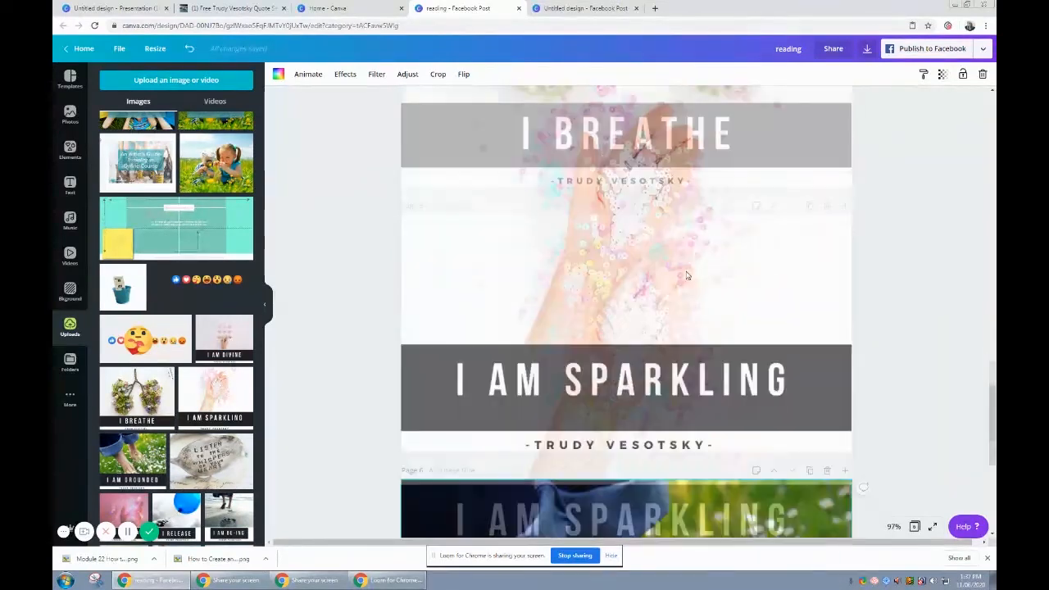
pyautogui.scroll(-2, 687, 279)
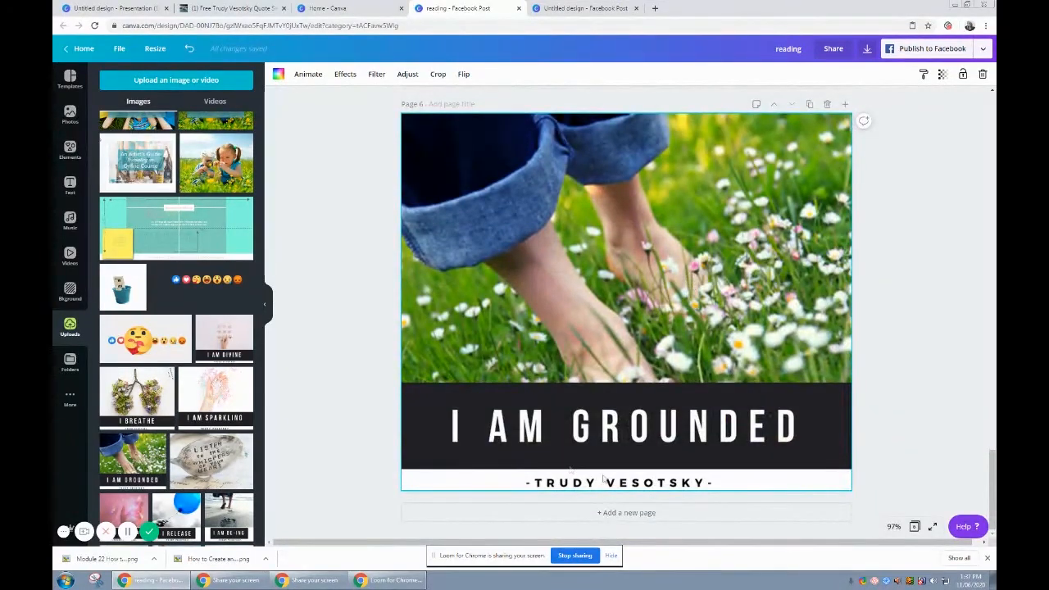
pyautogui.click(663, 516)
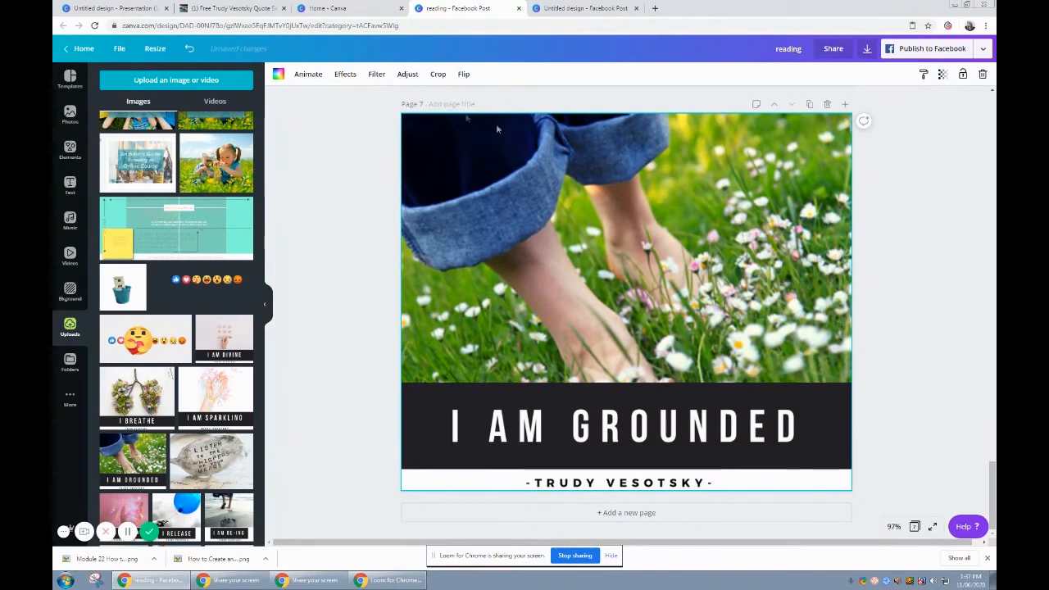
pyautogui.moveTo(238, 446); pyautogui.dragTo(451, 164)
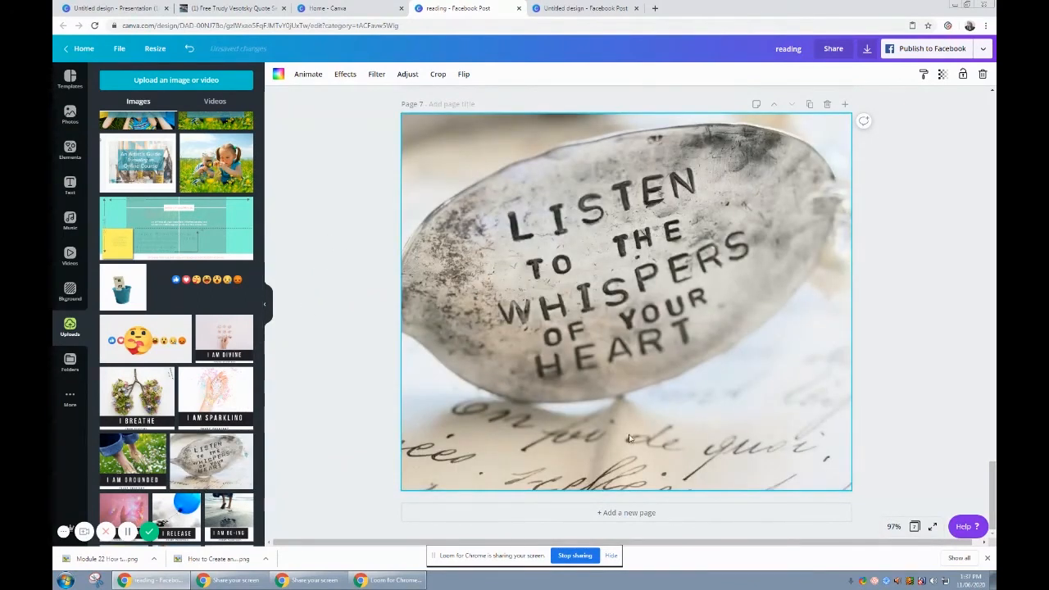
# Add pages 8 and 9 and fill them with the uploaded "I AM POWERFUL" and "I AM PEACEFUL" images
pyautogui.click(639, 516)
pyautogui.scroll(-4, 132, 378)
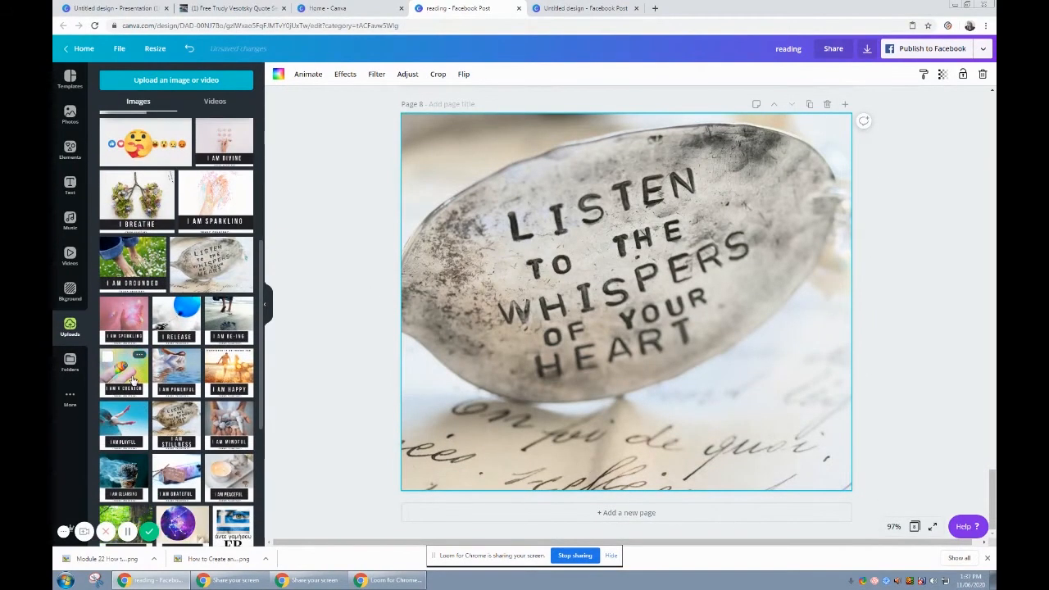
pyautogui.click(189, 371)
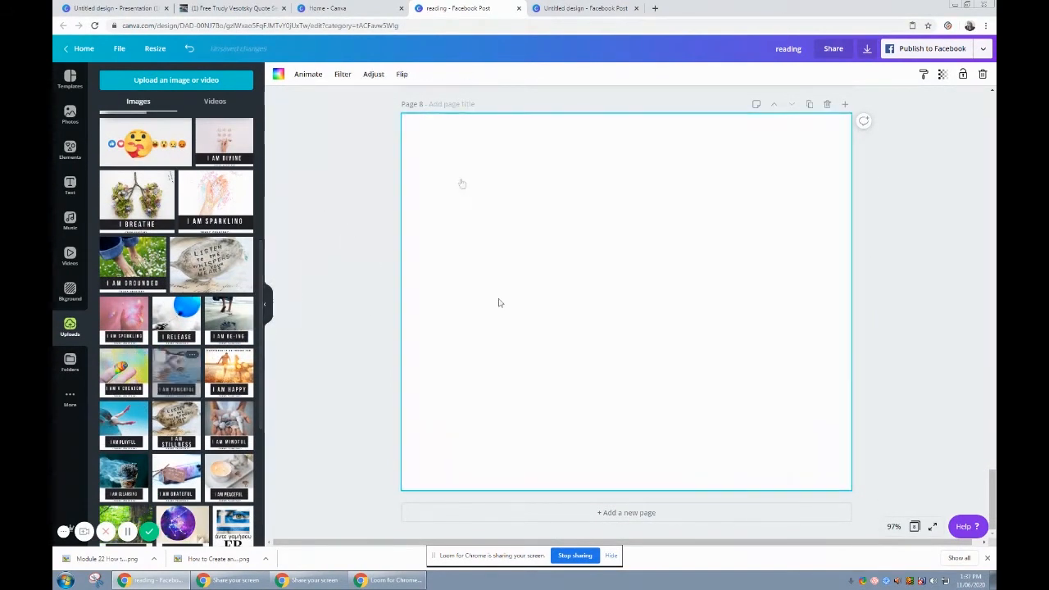
pyautogui.click(656, 513)
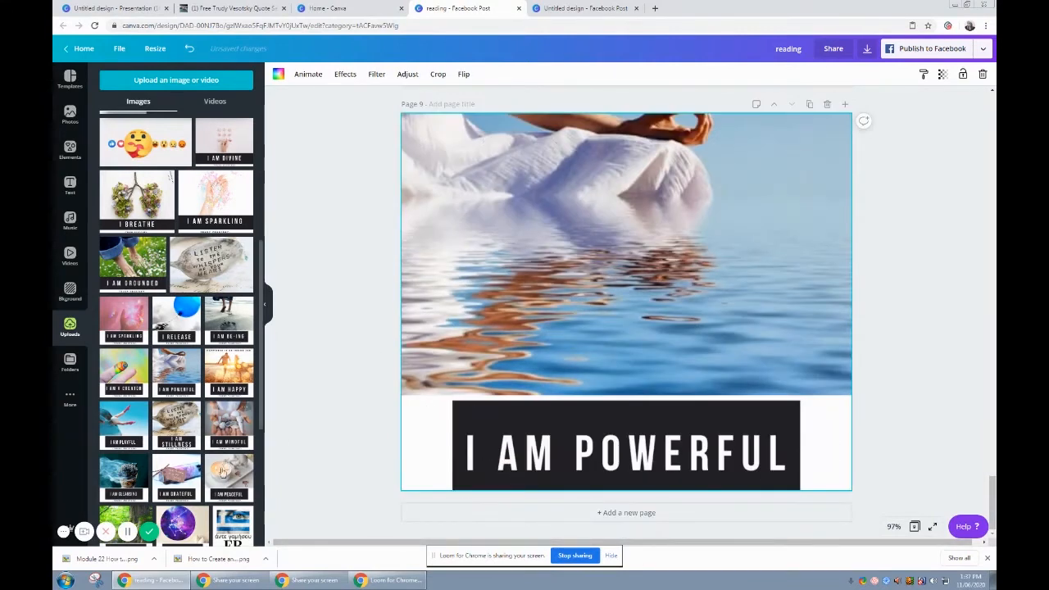
pyautogui.moveTo(229, 479); pyautogui.dragTo(494, 129)
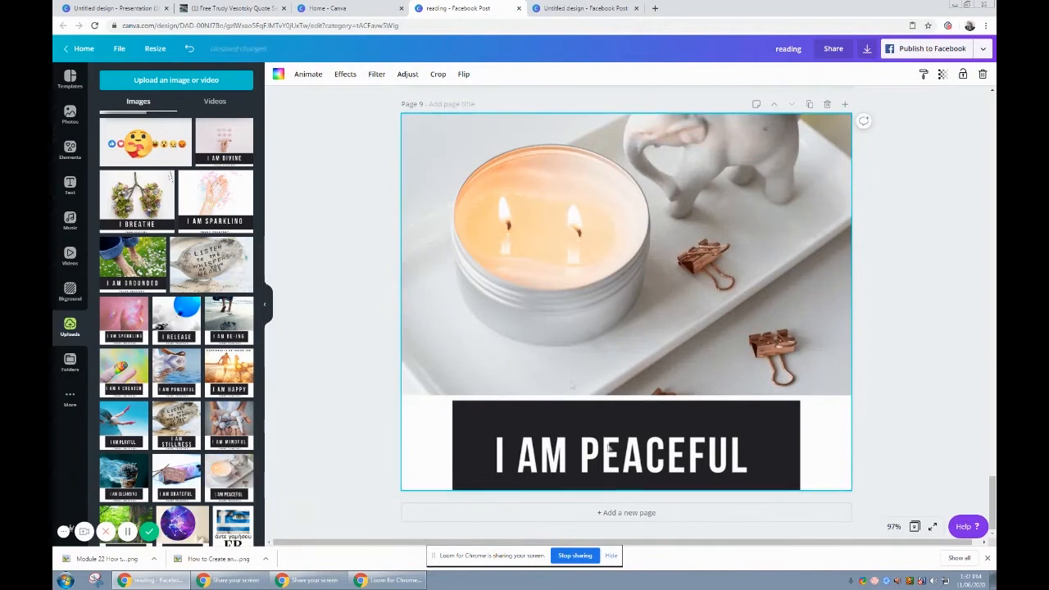
# Add page 10 with the uploaded "I AM GRATEFUL" image and shift its crop upward to include the author name
pyautogui.click(648, 514)
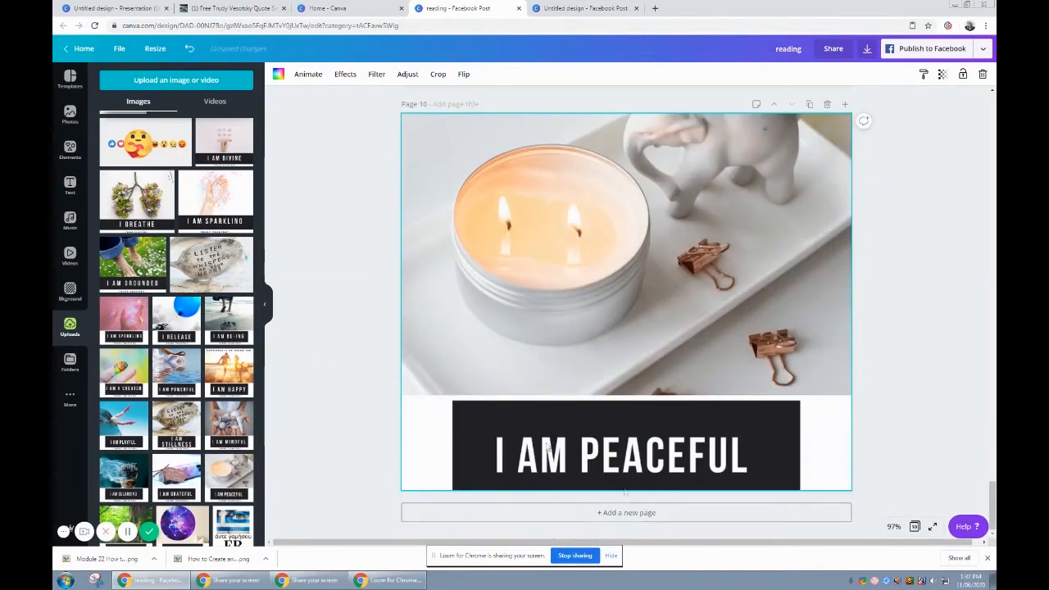
pyautogui.moveTo(187, 471); pyautogui.dragTo(421, 141)
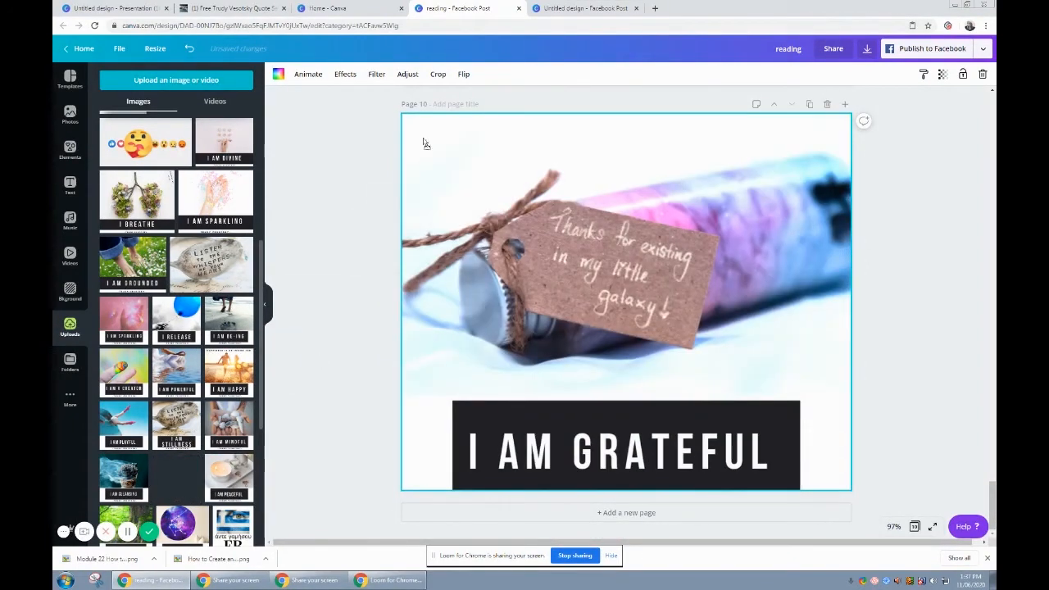
pyautogui.doubleClick(743, 443)
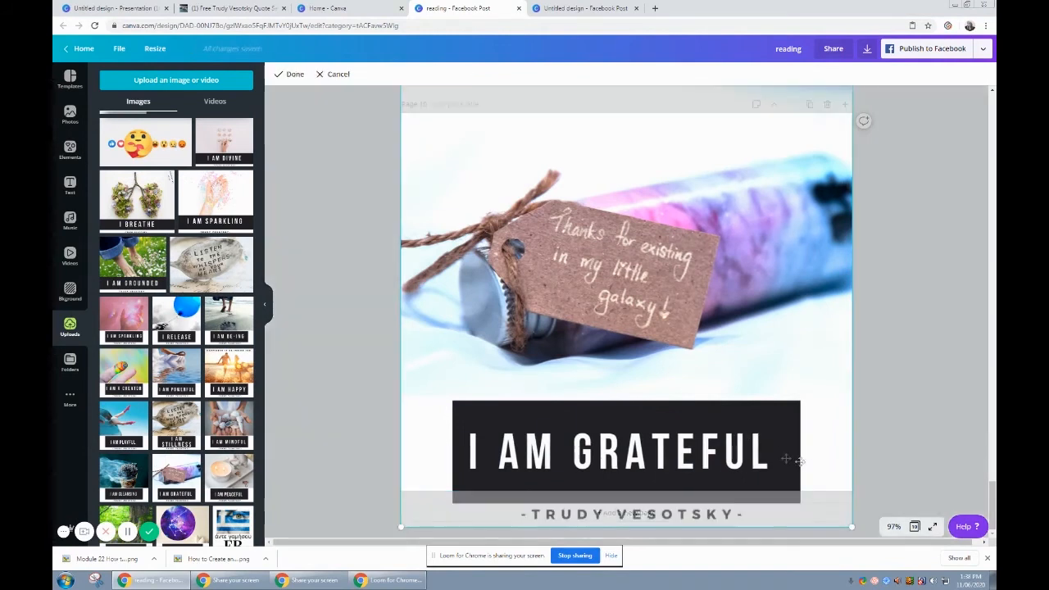
pyautogui.moveTo(744, 443); pyautogui.dragTo(780, 414)
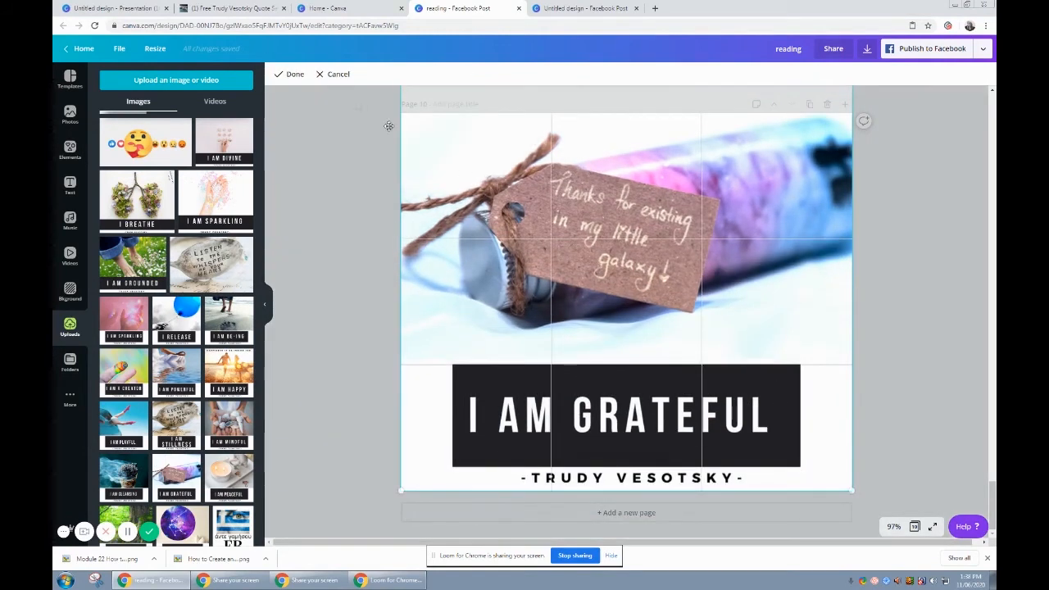
pyautogui.click(291, 74)
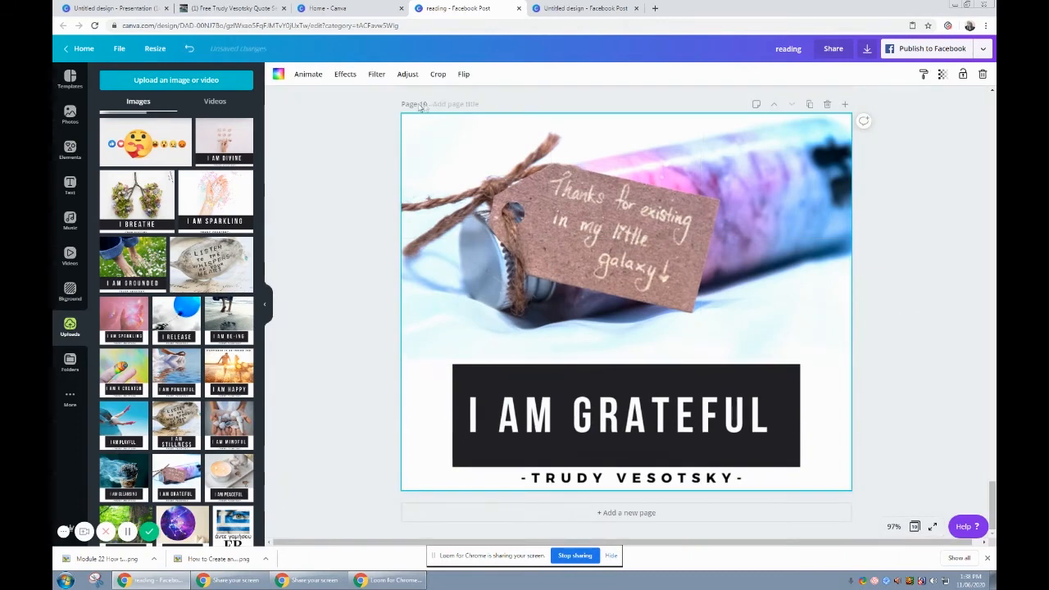
# Look back through the quote pages from page 10 up to page 1
pyautogui.scroll(15, 815, 315)
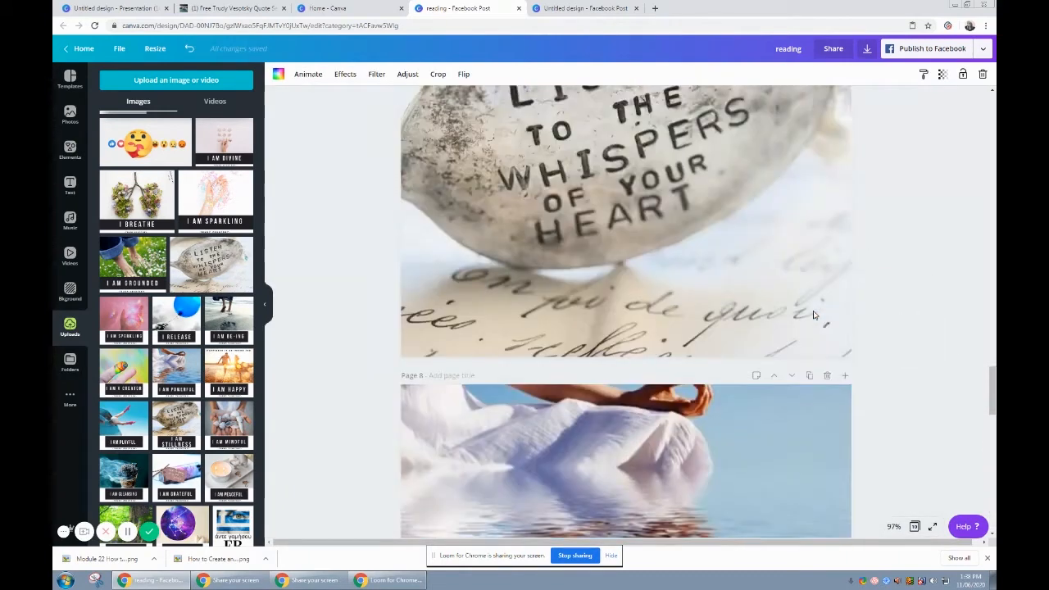
pyautogui.scroll(15, 814, 314)
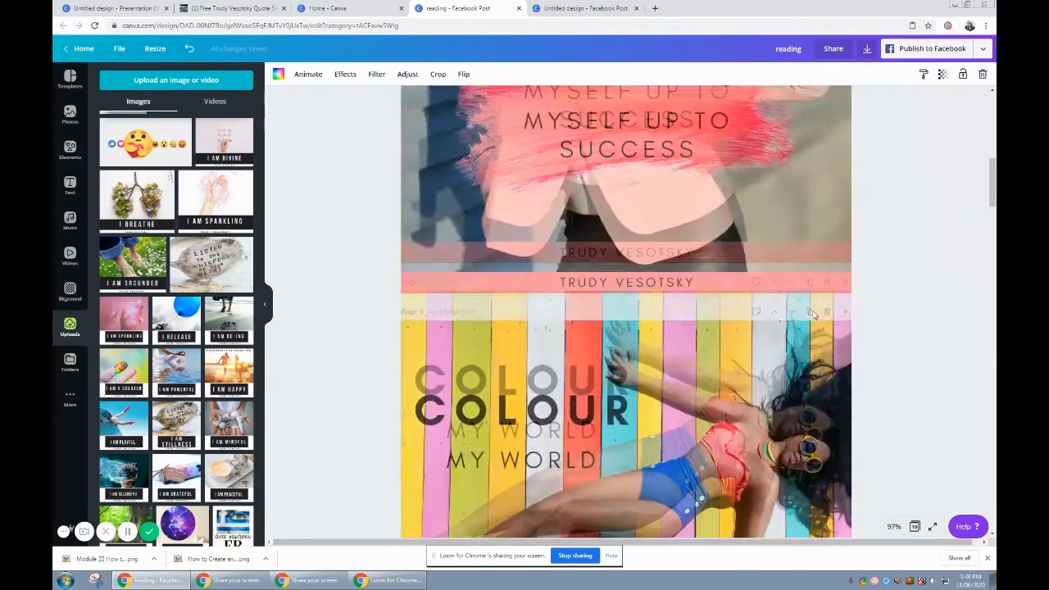
pyautogui.scroll(10, 814, 314)
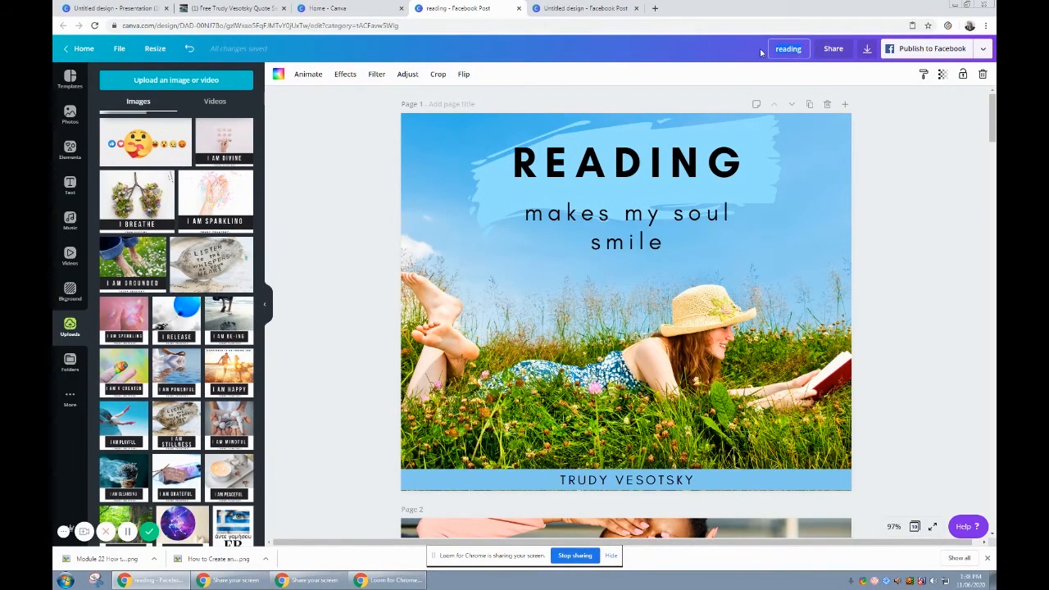
# Rename the Facebook post design to "FB Images"
pyautogui.write('IMAGES')
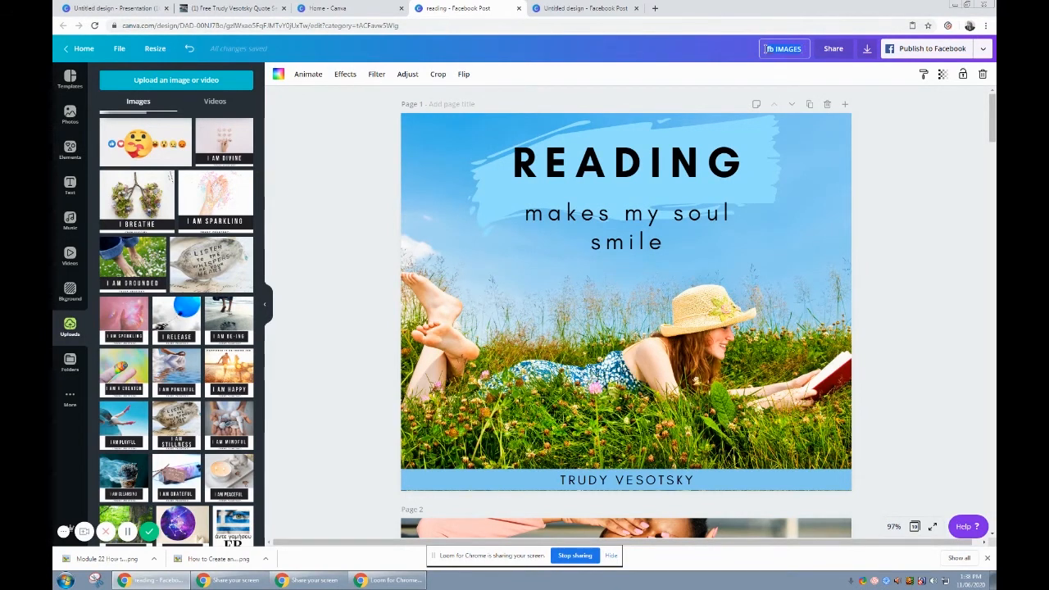
pyautogui.click(765, 49)
pyautogui.write('FB Images')
# Download all ten pages as PNG and save them as FB Images.zip in the Canva Downloads folder
pyautogui.click(983, 50)
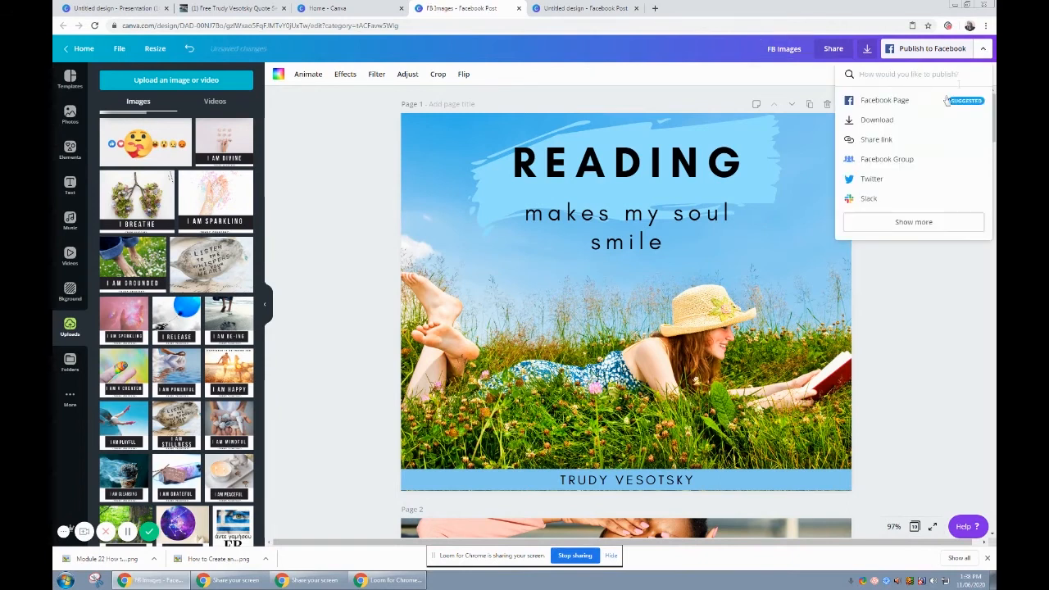
pyautogui.click(914, 124)
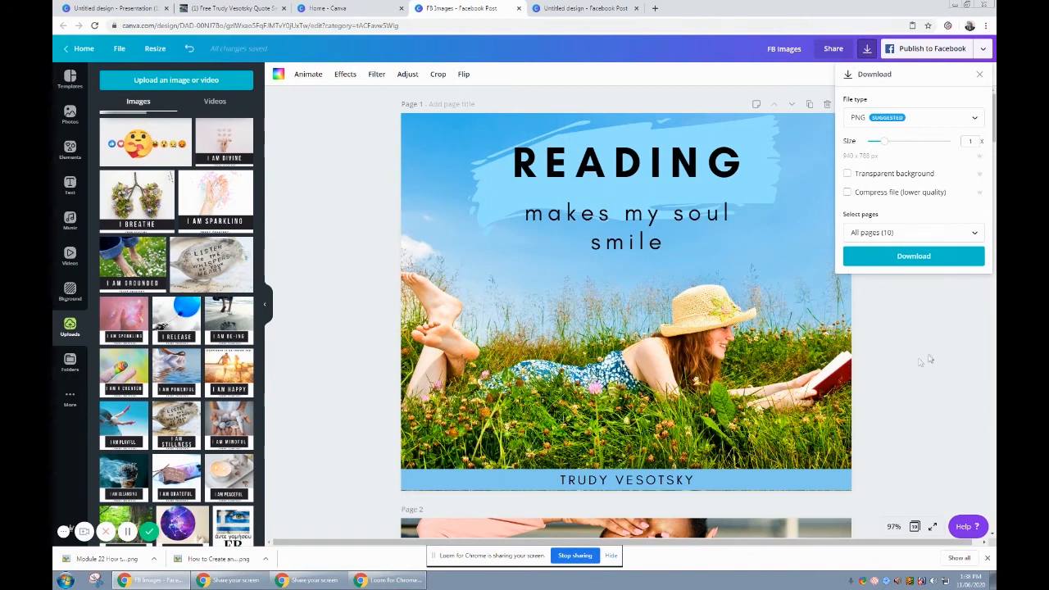
pyautogui.click(917, 259)
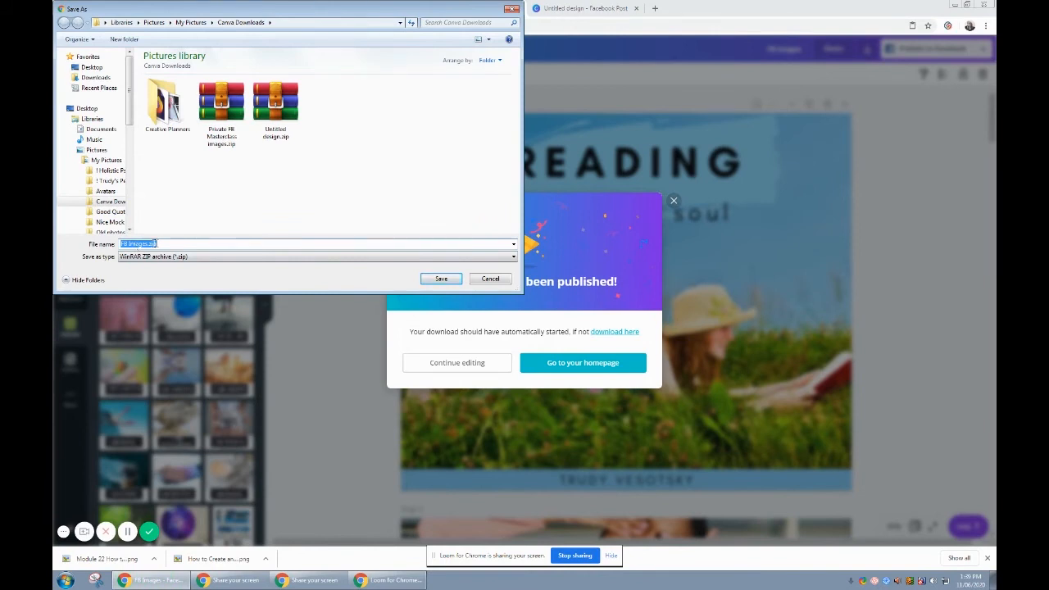
pyautogui.click(441, 280)
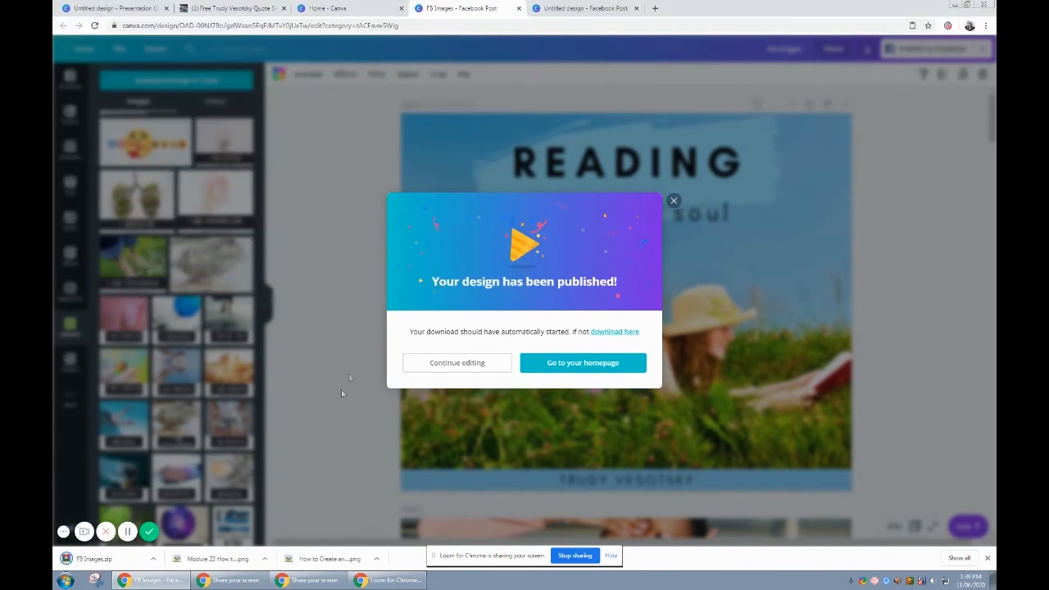
# Open the downloaded FB Images.zip in a maximized window and preview 1.png from it
pyautogui.click(104, 564)
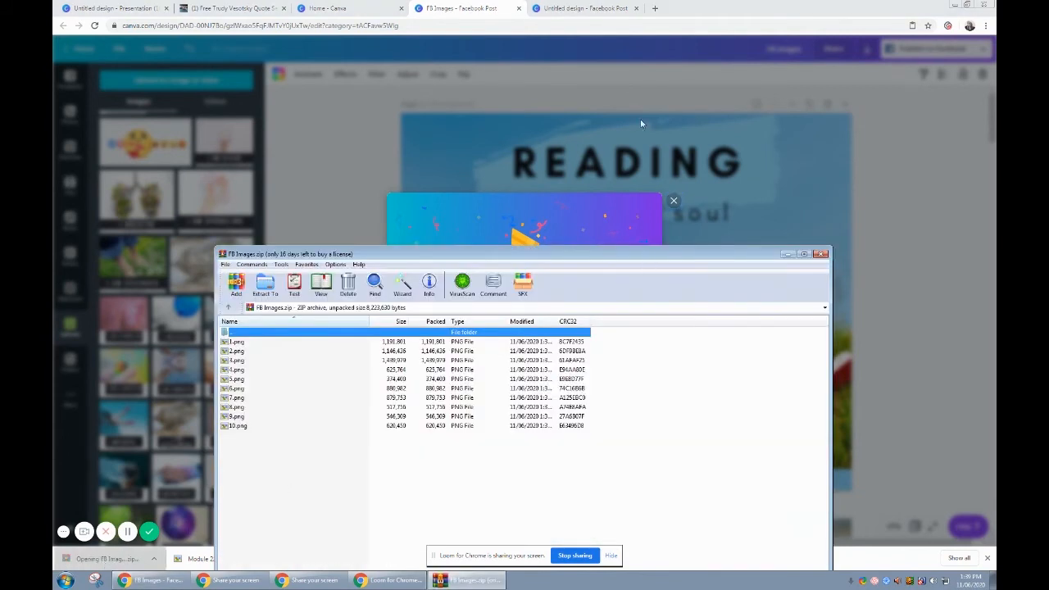
pyautogui.click(804, 254)
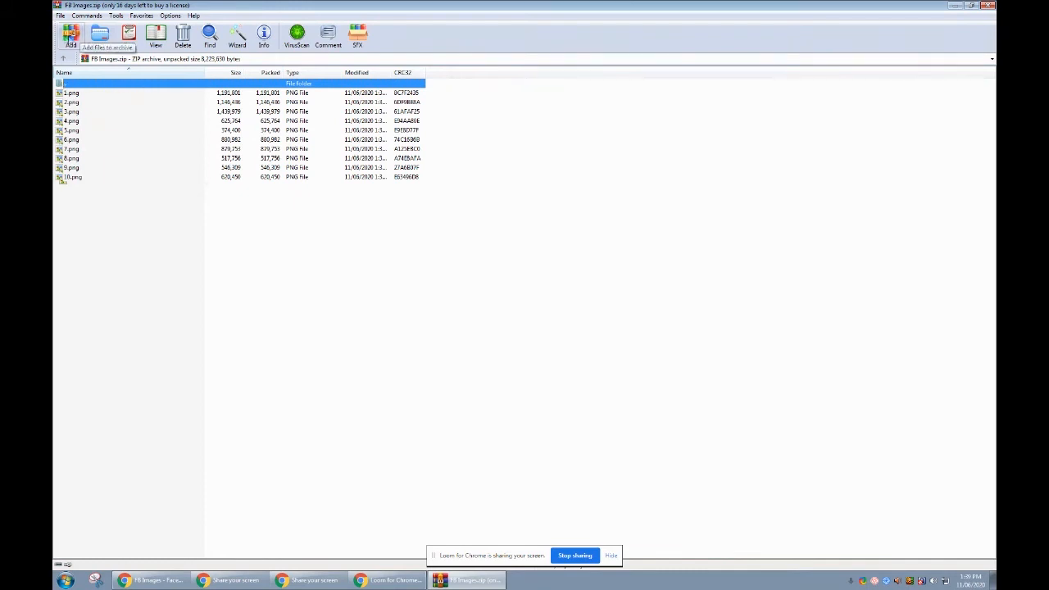
pyautogui.doubleClick(80, 95)
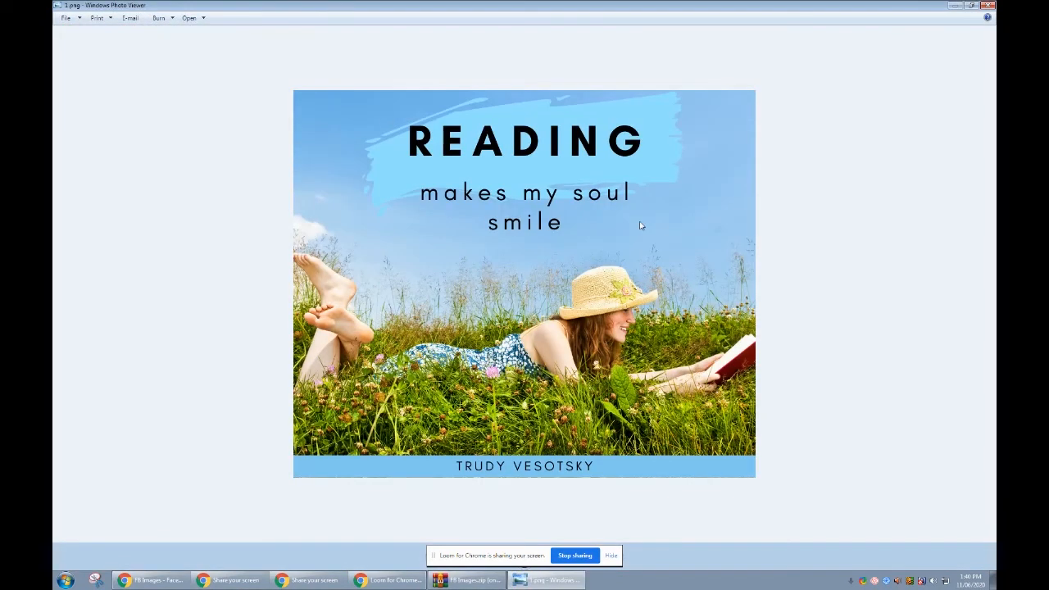
pyautogui.click(987, 5)
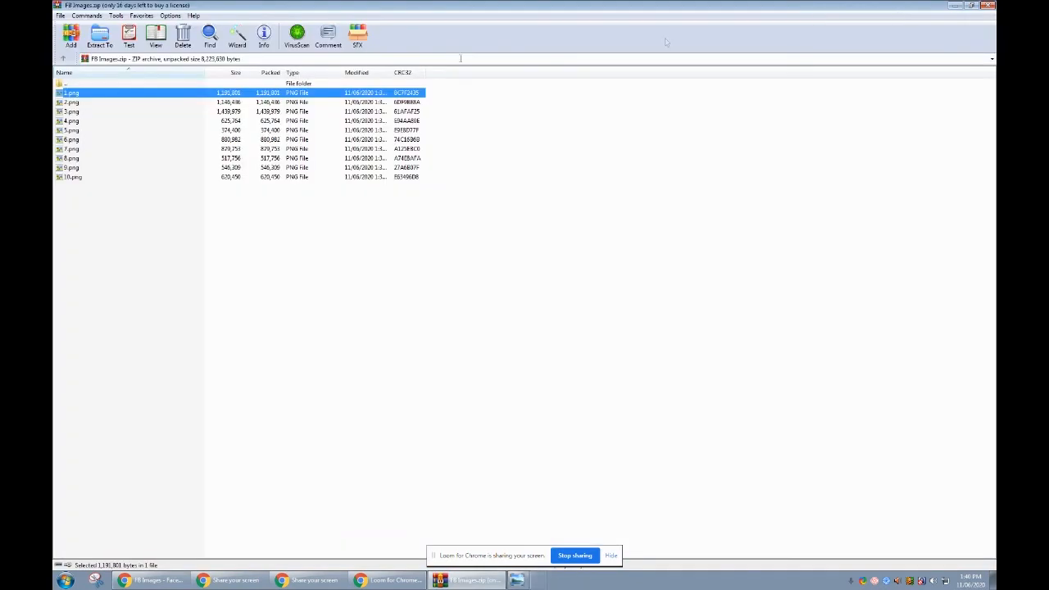
# Check more of the images in the archive and preview 10.png, the last one
pyautogui.doubleClick(70, 111)
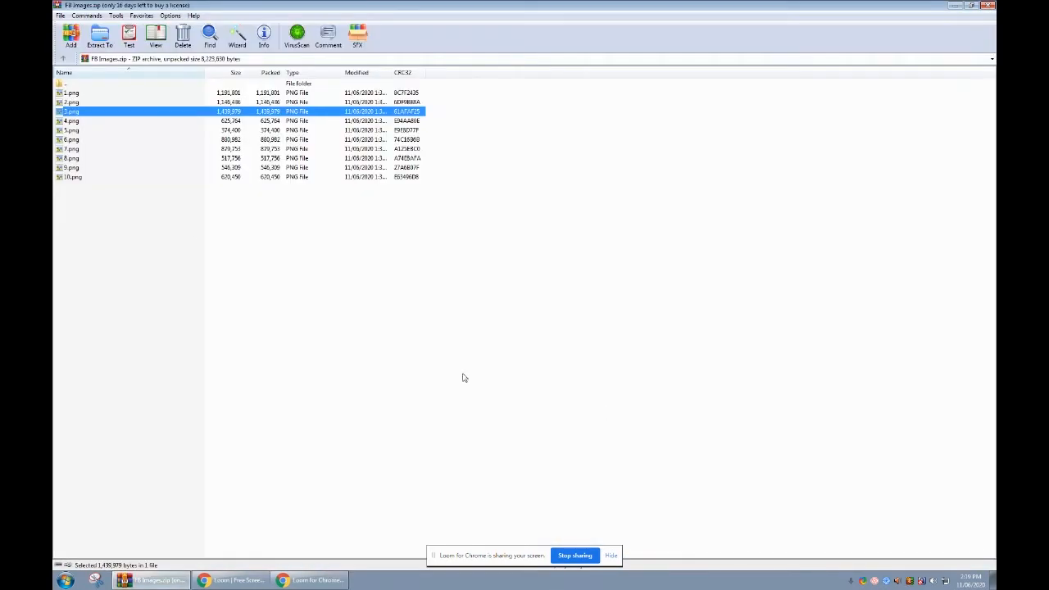
pyautogui.click(82, 122)
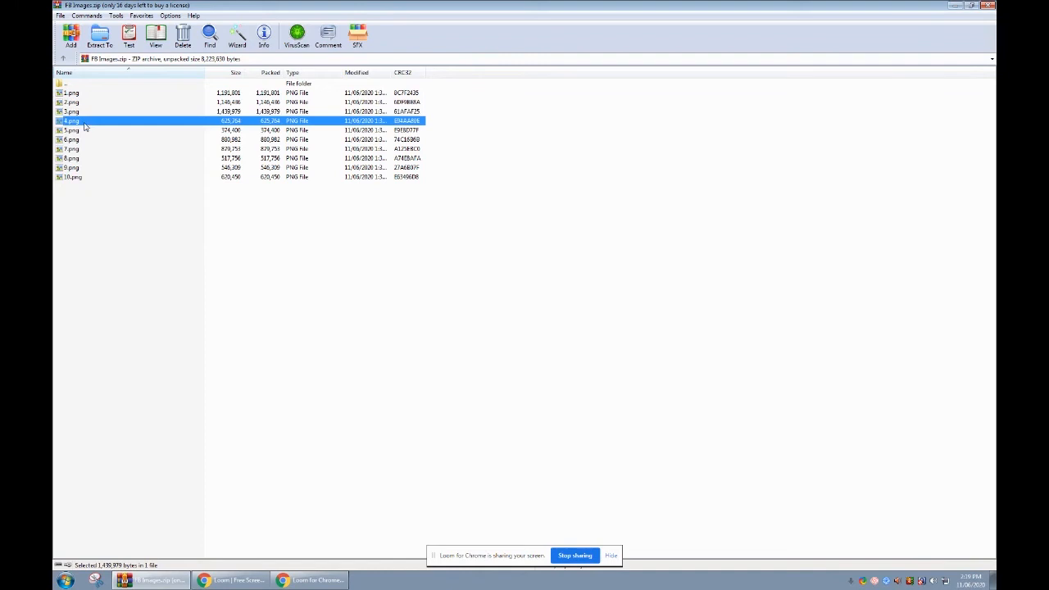
pyautogui.click(84, 179)
pyautogui.doubleClick(84, 179)
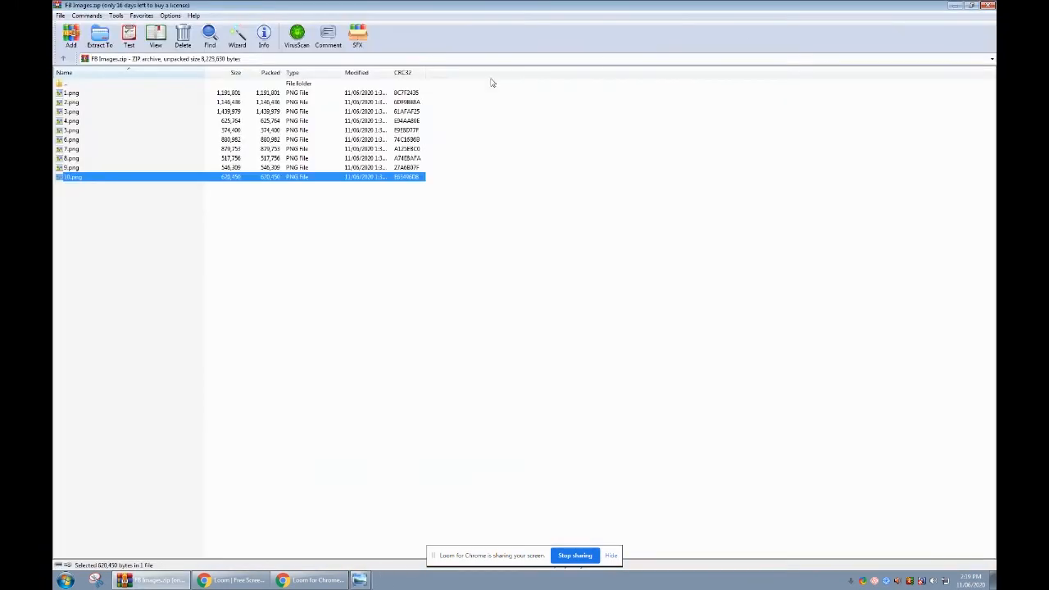
pyautogui.click(987, 5)
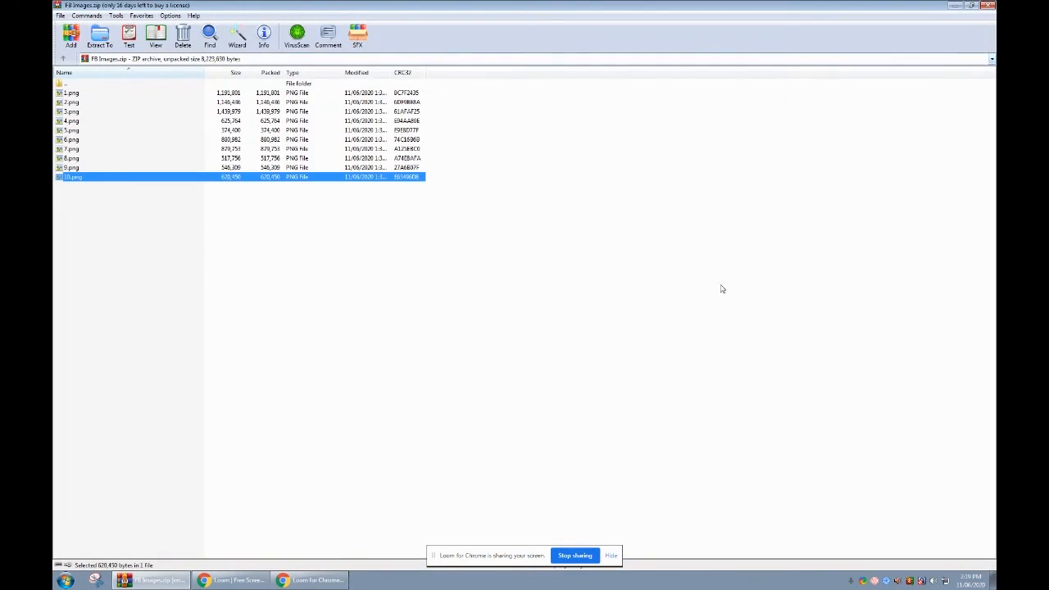
# Switch to the browser window with the "Module 22" title presentation in Canva
pyautogui.click(254, 583)
pyautogui.click(246, 540)
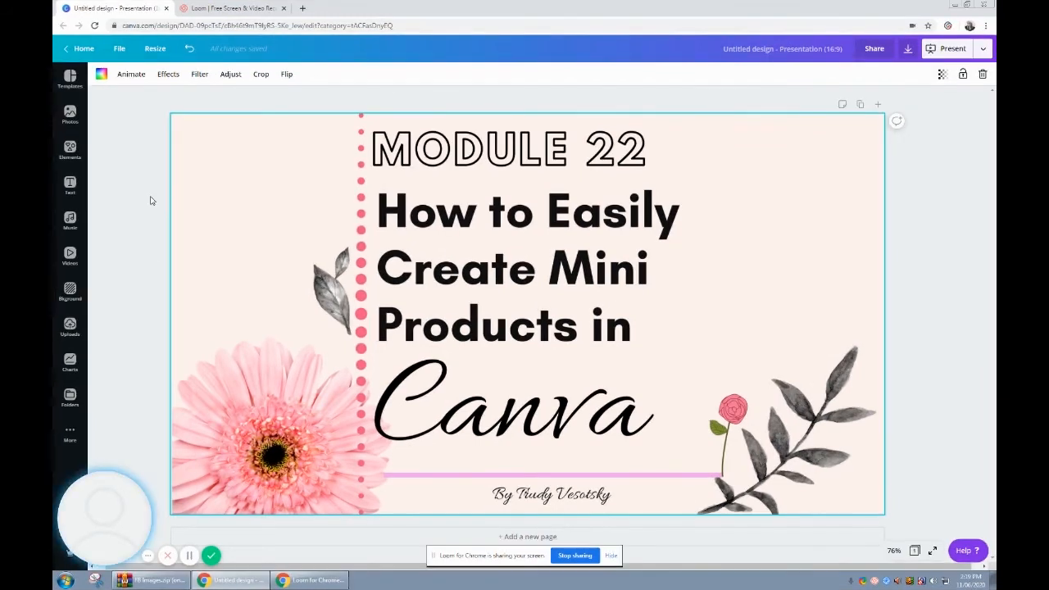
pyautogui.click(70, 484)
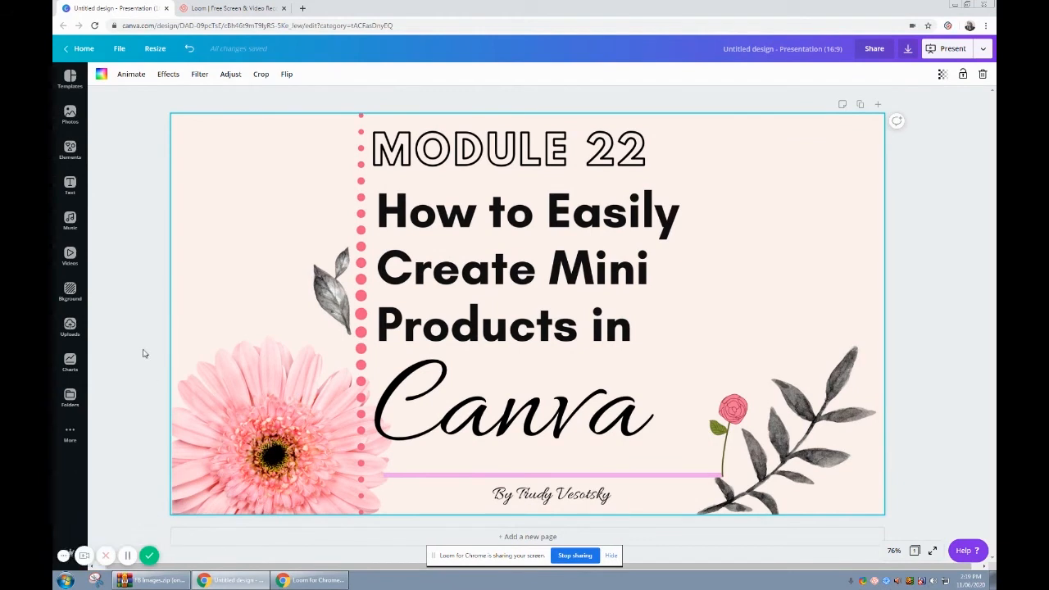